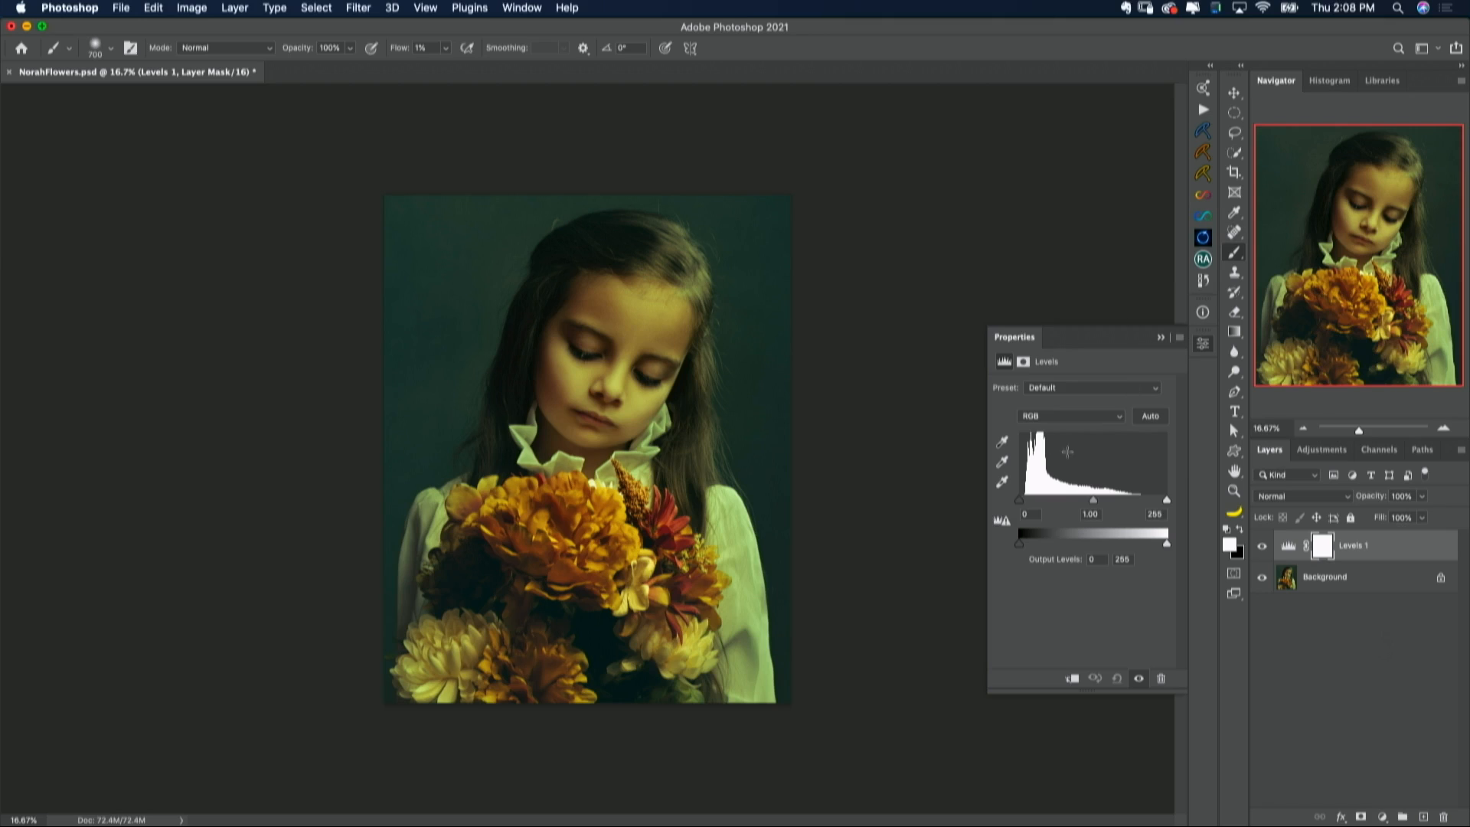
Step: Inspect the Blue channel of the Levels adjustment and return to the RGB composite
click(1118, 420)
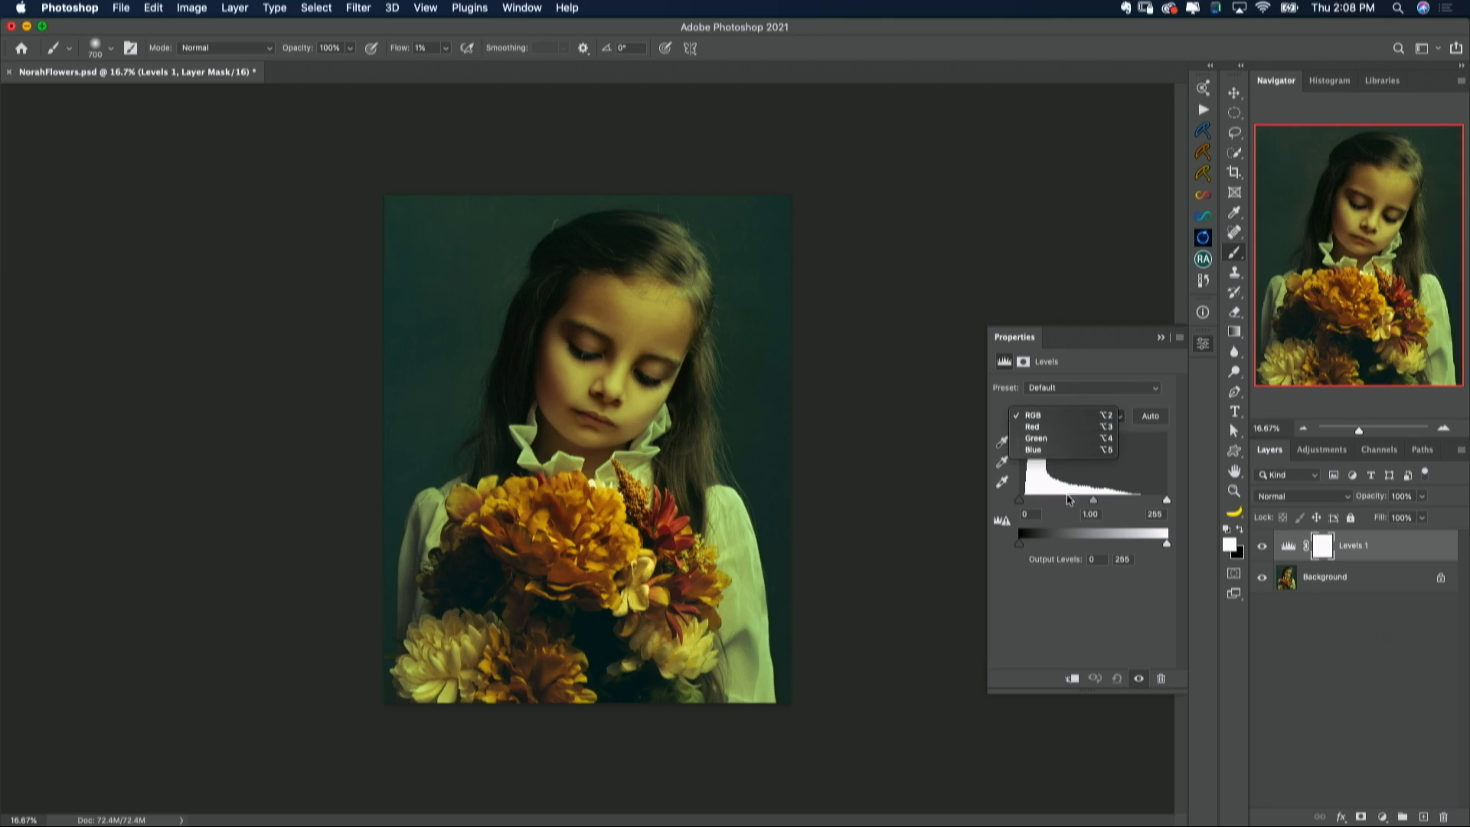
click(1083, 452)
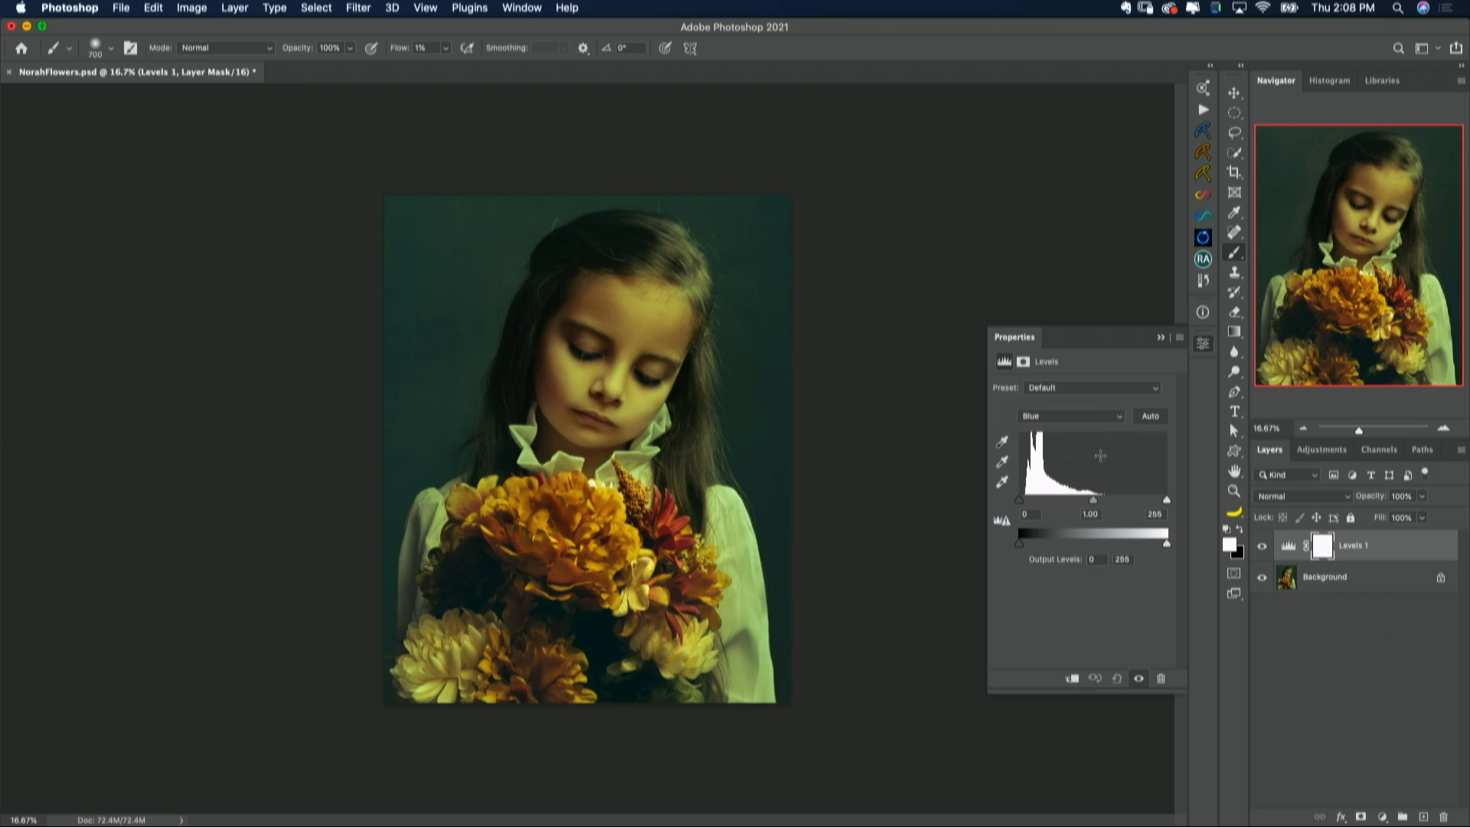
click(1113, 419)
click(1091, 383)
Step: Set the RGB output levels of the Levels adjustment to 7 for the shadows and 247 for the highlights
drag(1023, 503, 1167, 501)
drag(1021, 545, 1026, 545)
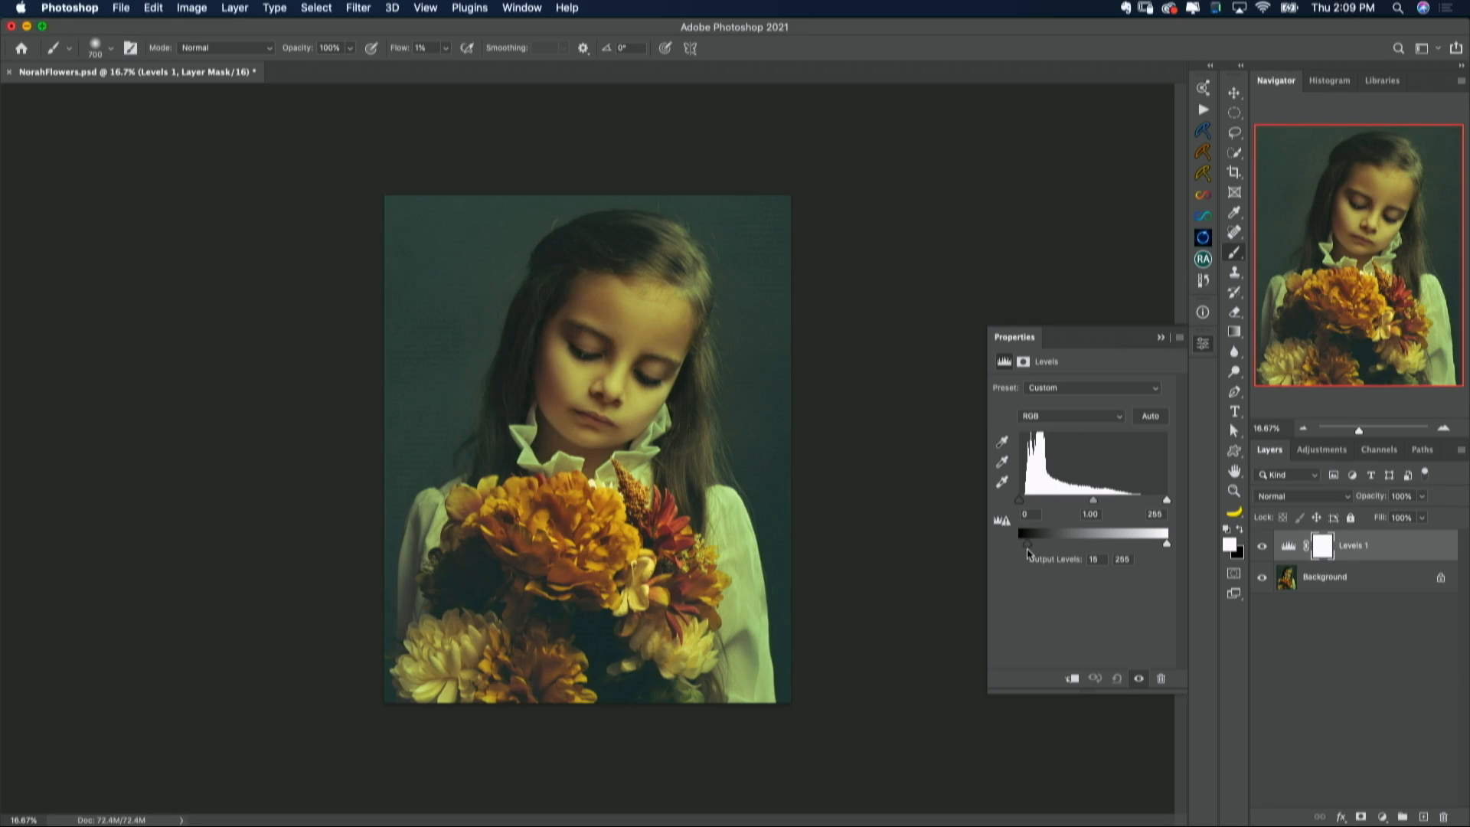
drag(1025, 548, 1021, 546)
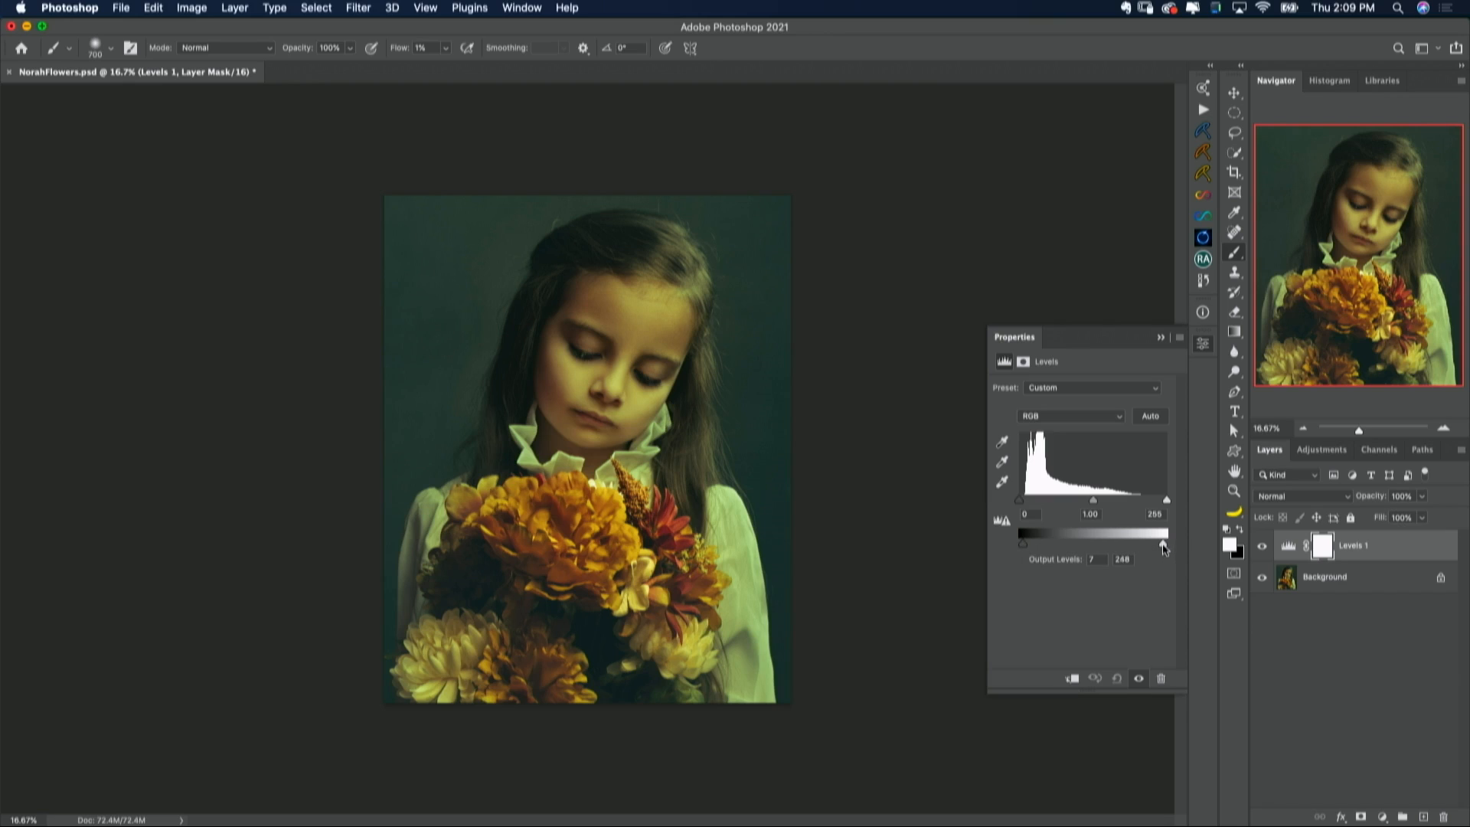
drag(1164, 548, 1164, 556)
Step: Check the Blue channel, return to RGB, and set the input shadows to 7 and midtones to 0.97
click(1118, 421)
click(1049, 452)
click(1103, 419)
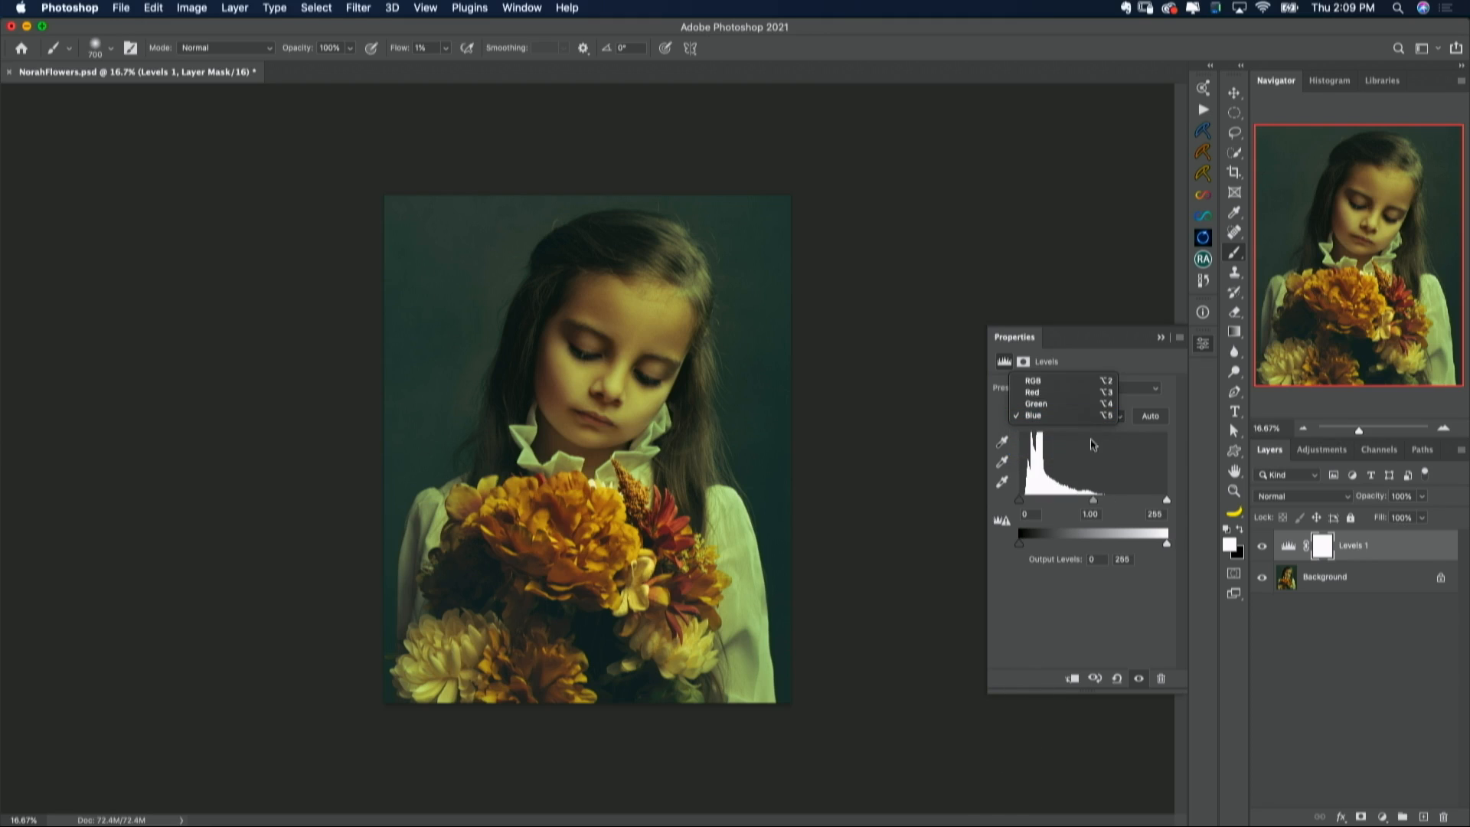
click(1083, 385)
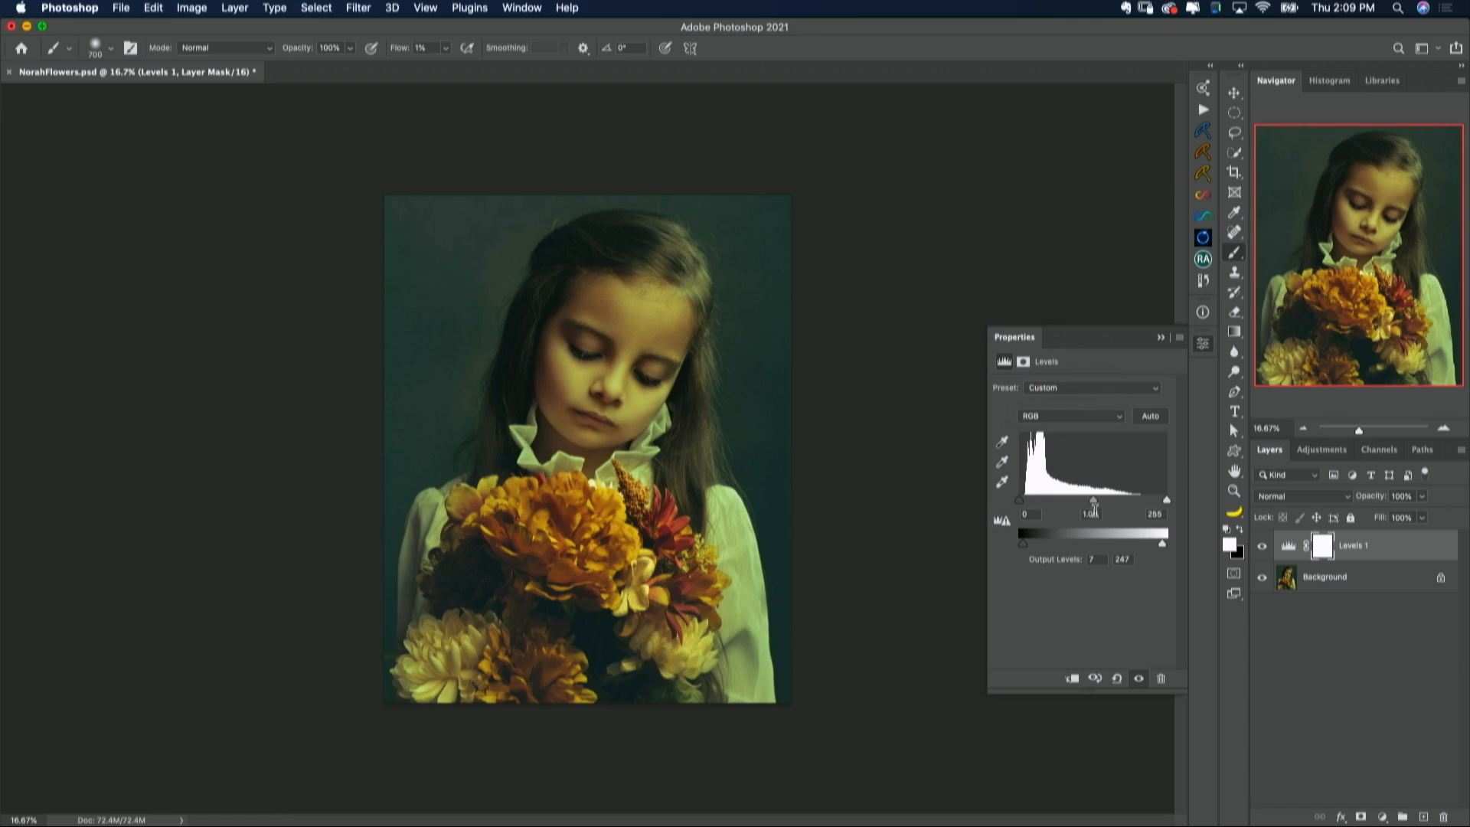
drag(1023, 506, 1019, 507)
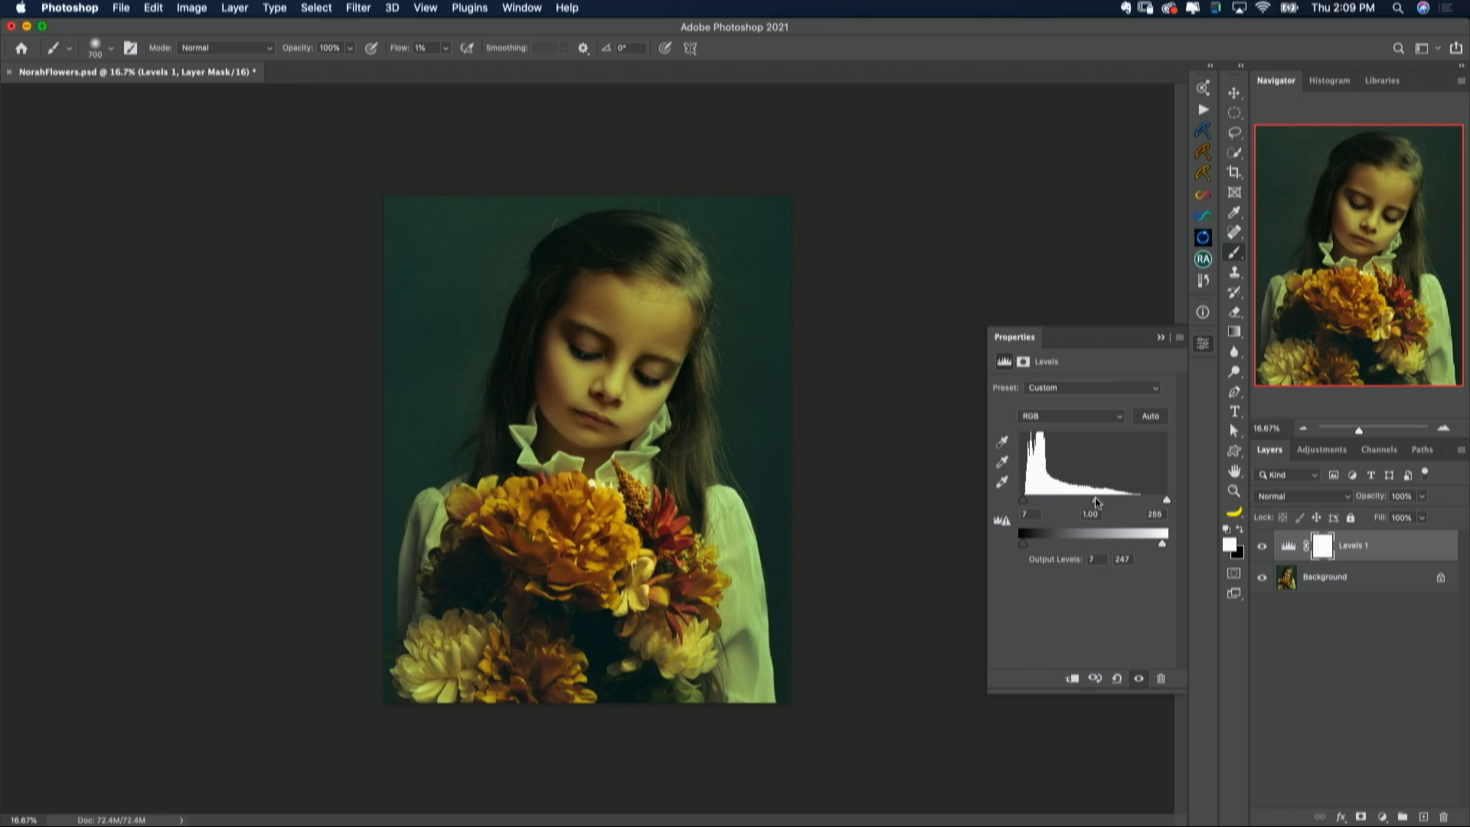
drag(1096, 502, 1100, 502)
Step: Try shifting the Blue channel's output shadows and output highlights in the Levels adjustment
click(1069, 415)
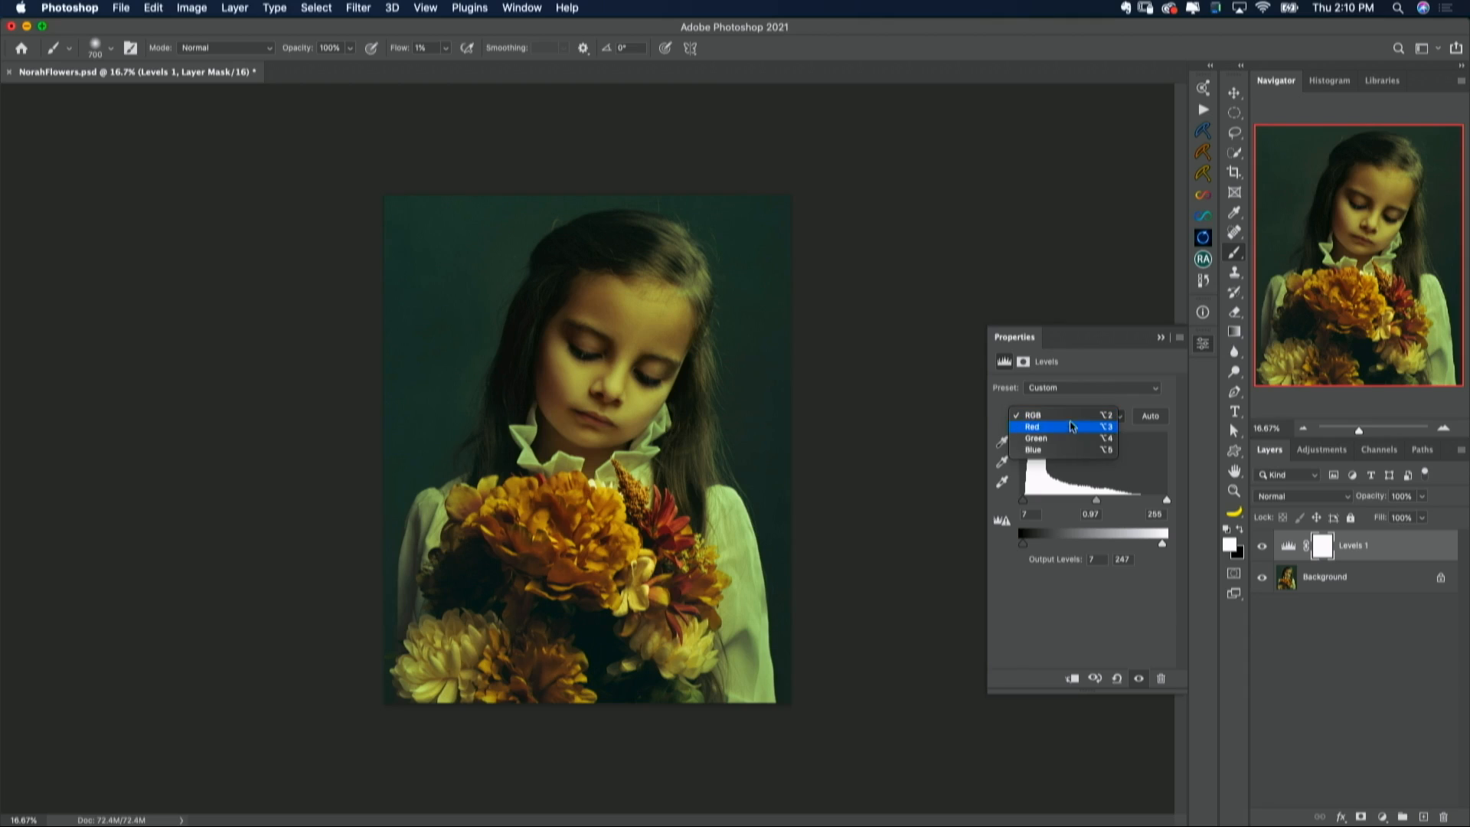
click(1071, 450)
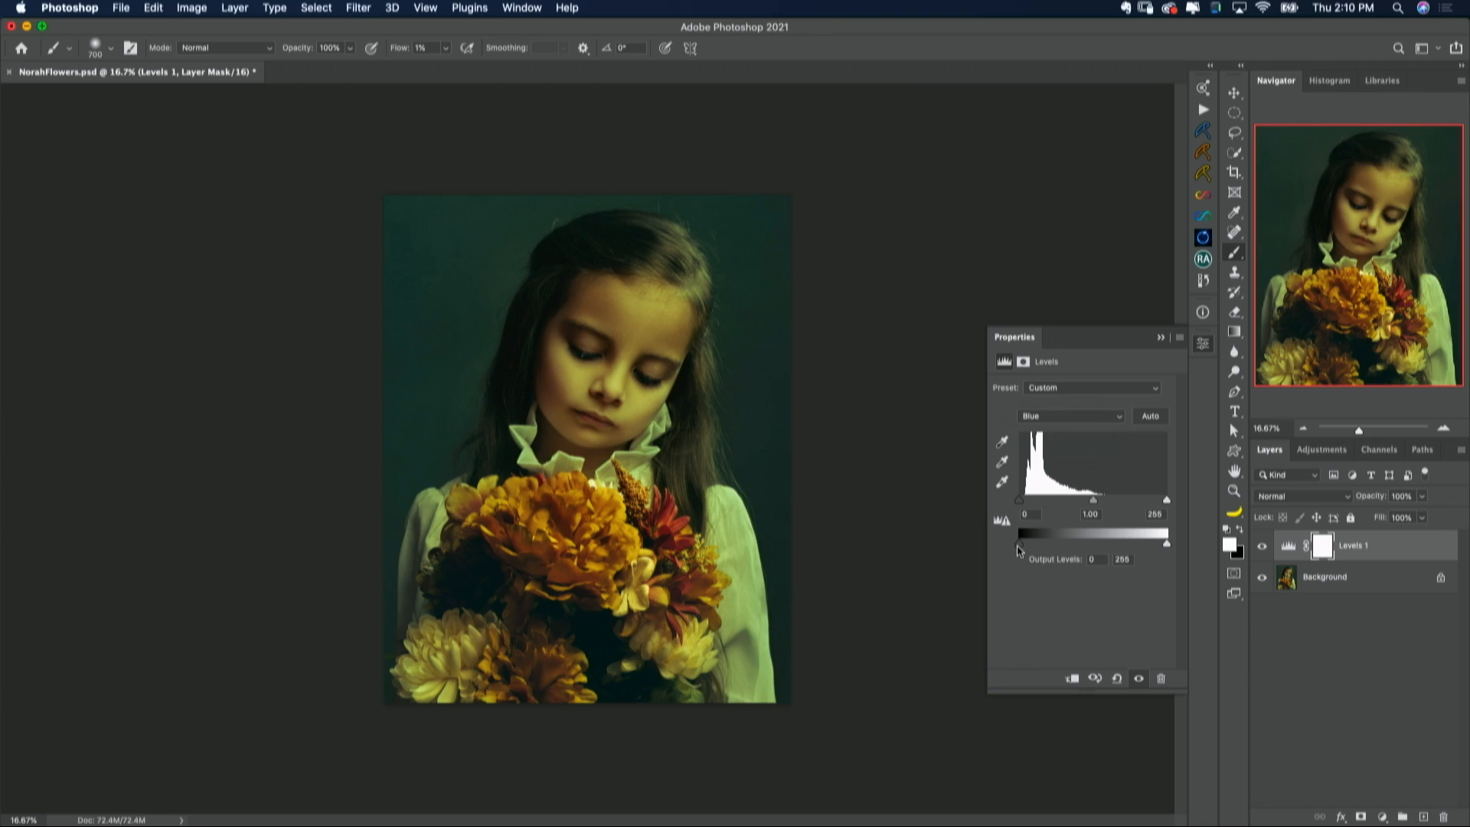
mouse_move(1019, 548)
mouse_down()
mouse_move(1106, 552)
mouse_move(999, 545)
mouse_up()
mouse_move(1167, 545)
mouse_down()
mouse_move(1123, 546)
mouse_move(1178, 548)
mouse_move(1185, 531)
mouse_up()
drag(1025, 548, 1027, 548)
drag(1166, 547, 1175, 547)
drag(1026, 548, 1018, 548)
drag(1023, 548, 1027, 548)
drag(1167, 546, 1157, 547)
drag(1158, 545, 1186, 544)
drag(1030, 547, 1018, 545)
Step: Try shifting the Blue channel's input midtones and input highlights
drag(1093, 501, 1088, 502)
drag(1085, 501, 1088, 501)
drag(1166, 501, 1094, 503)
Step: In the Green channel of Levels, set the output shadows to 4 and the input highlights to 247
click(1081, 416)
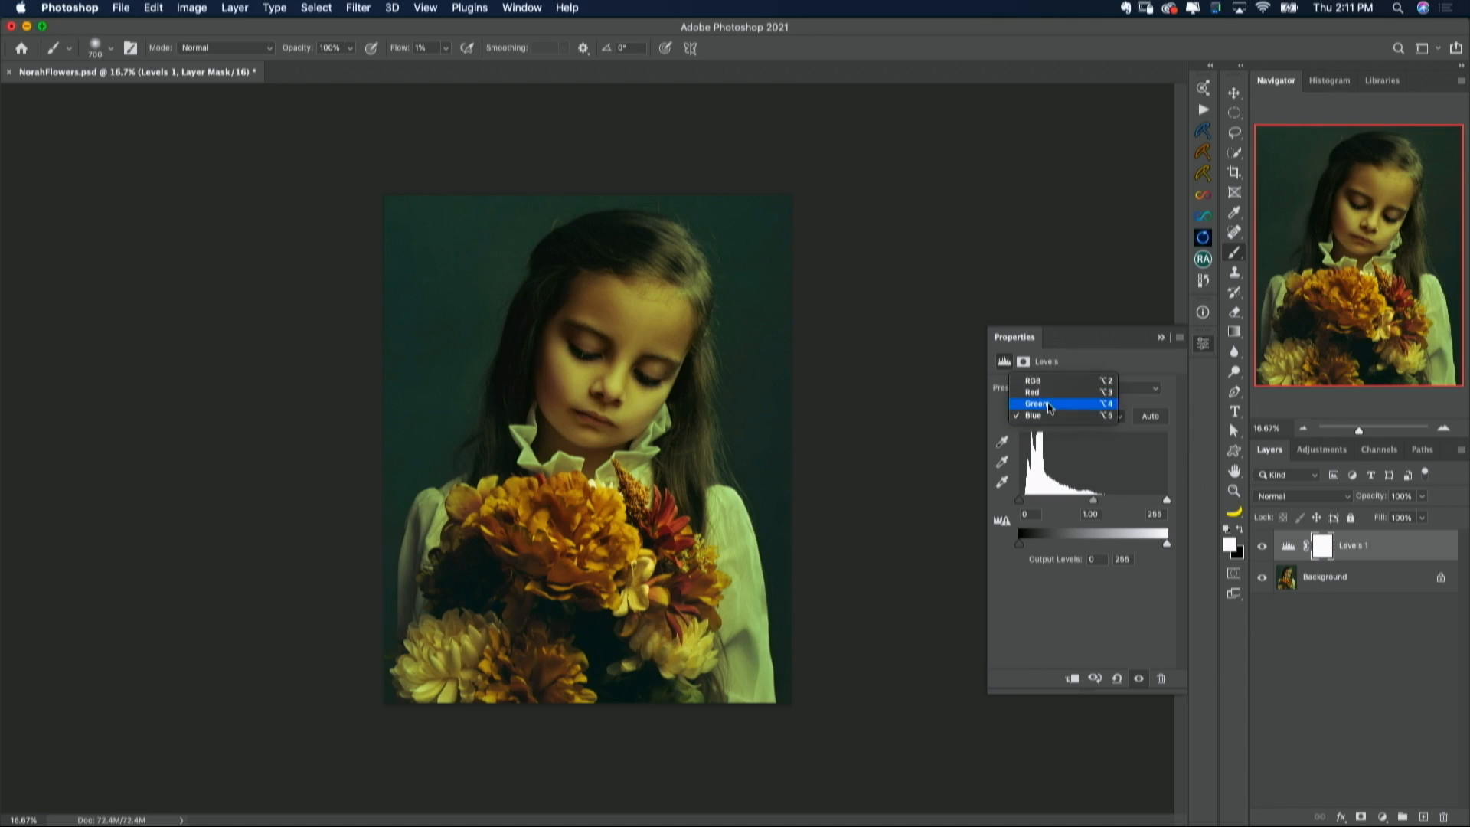
click(1049, 405)
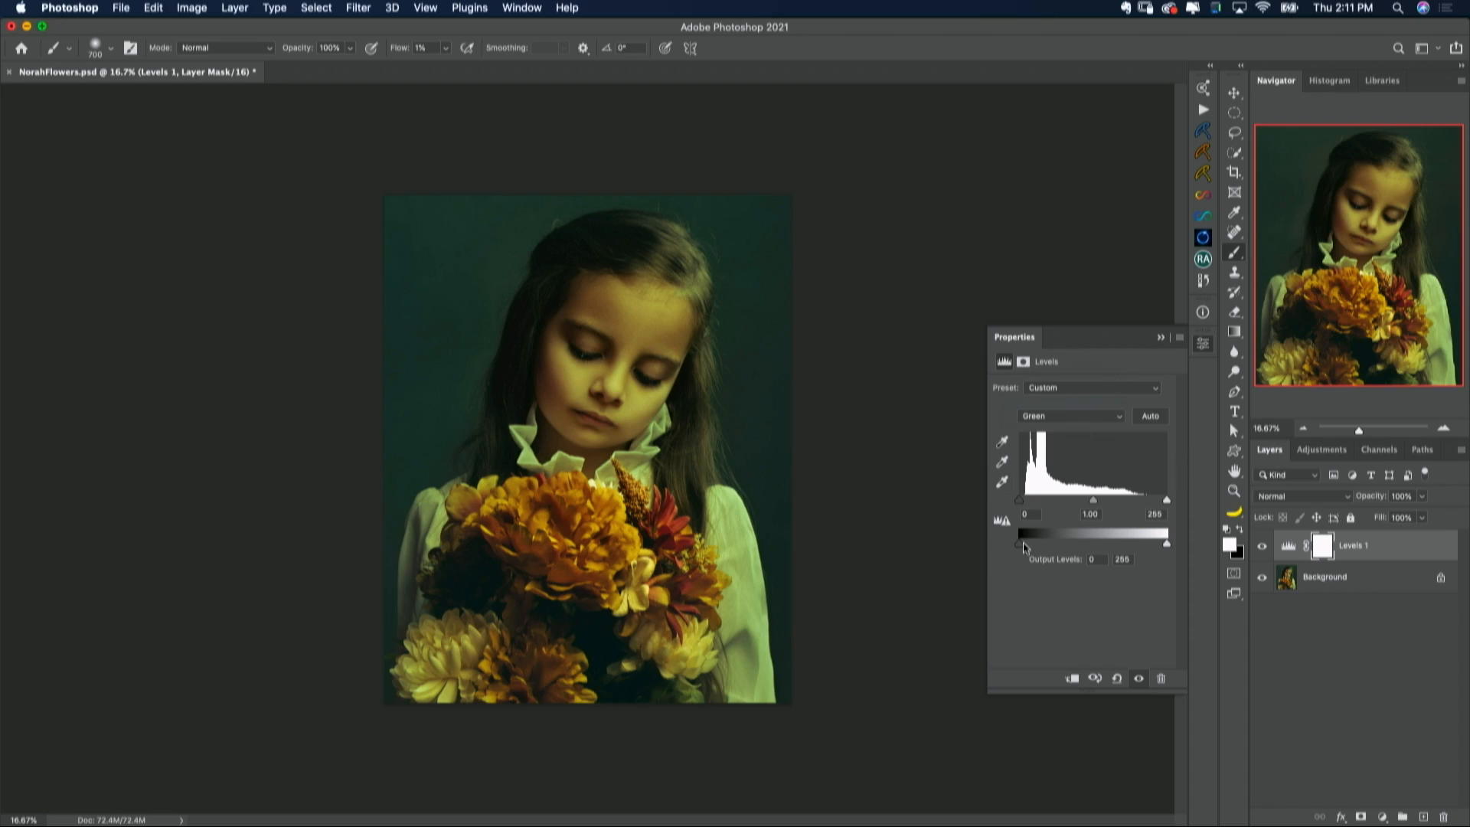
mouse_move(1021, 548)
mouse_down()
mouse_move(1049, 548)
mouse_move(1001, 546)
mouse_up()
drag(1165, 548, 1145, 546)
mouse_move(1022, 505)
mouse_down()
mouse_move(1043, 503)
mouse_move(1014, 502)
mouse_up()
mouse_move(1166, 501)
mouse_down()
mouse_move(1178, 503)
mouse_move(1149, 499)
mouse_move(1168, 501)
mouse_up()
drag(1094, 502, 1162, 501)
drag(1023, 503, 1018, 502)
drag(1091, 501, 1090, 503)
Step: Toggle the Levels 1 layer's visibility to compare the image with and without the adjustment
click(1263, 547)
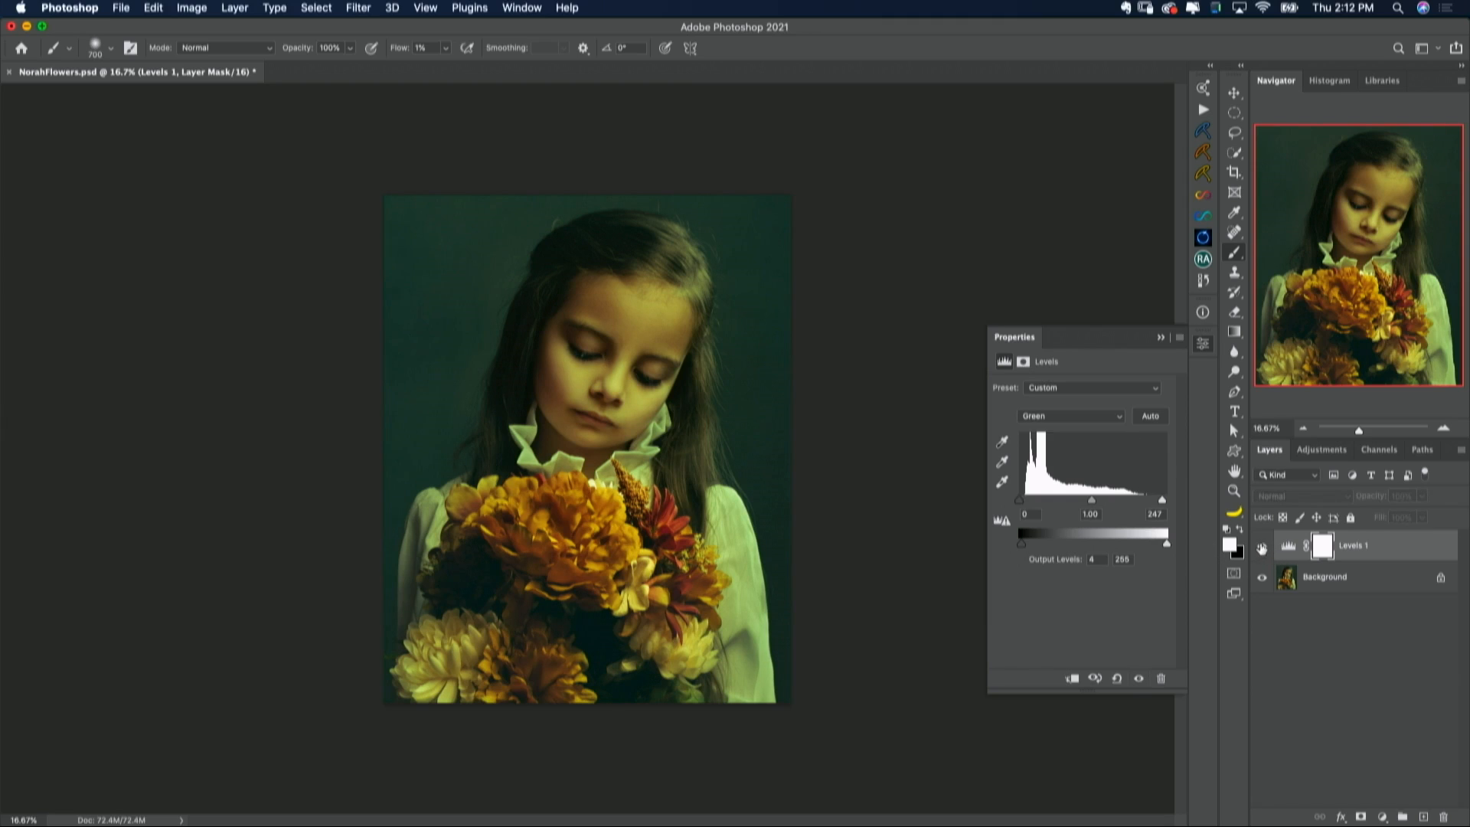
click(1262, 547)
click(1262, 546)
click(1262, 547)
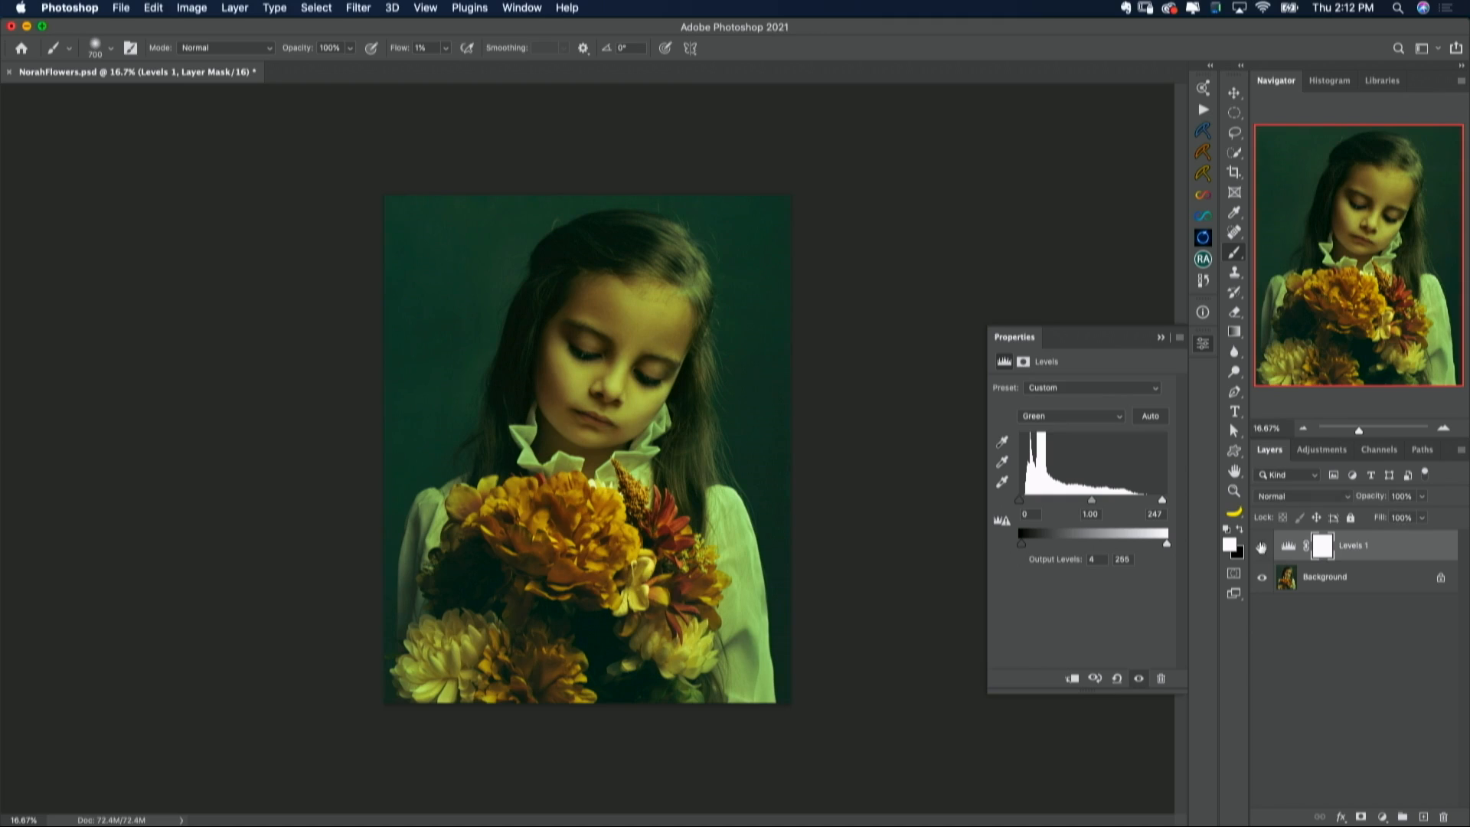
Step: Warm the image in the Red channel of Levels by slightly lowering the input highlights and testing small midtone and shadow shifts
click(1068, 418)
click(1064, 405)
click(1086, 419)
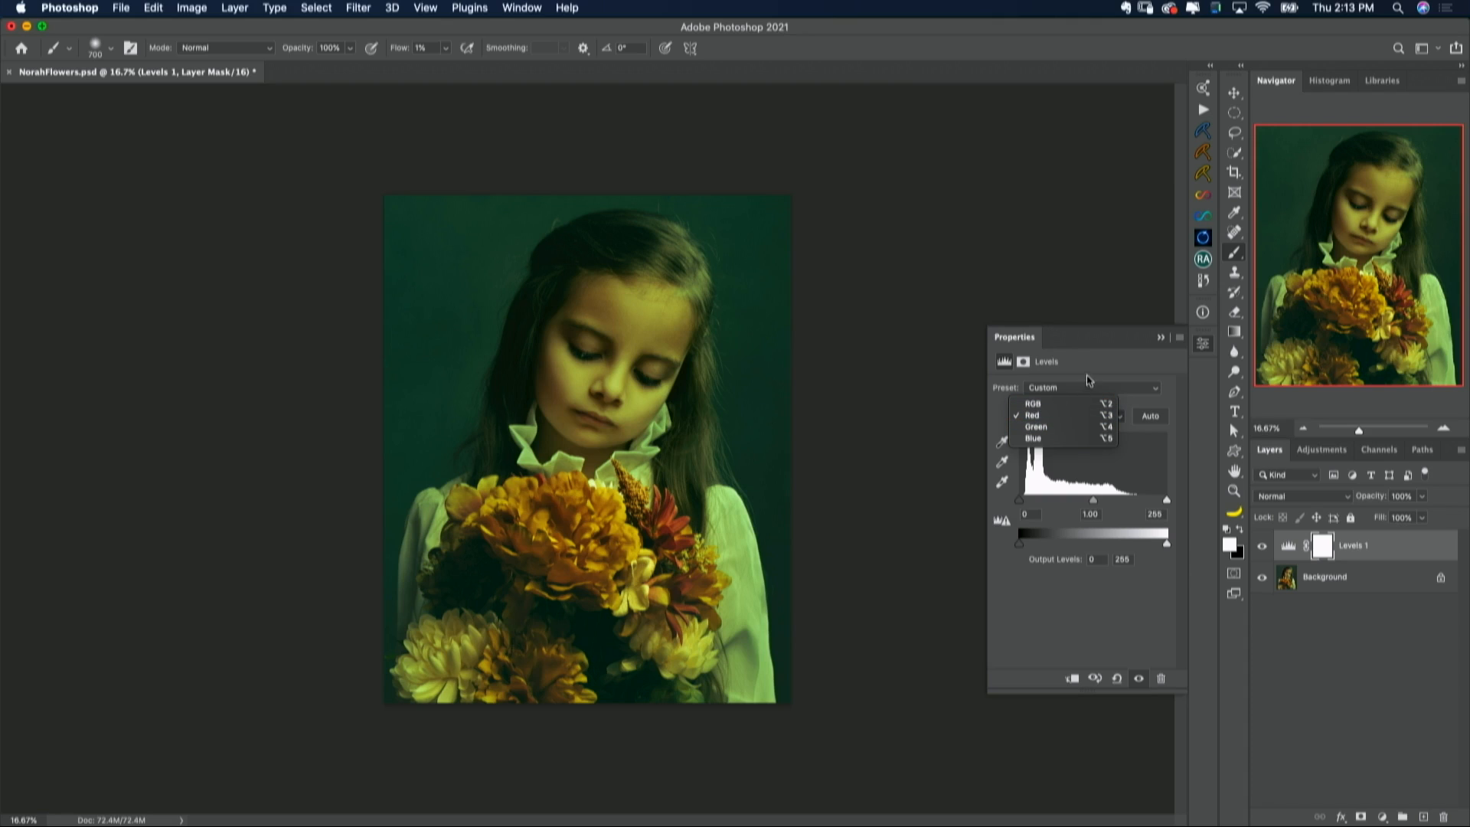
click(1086, 376)
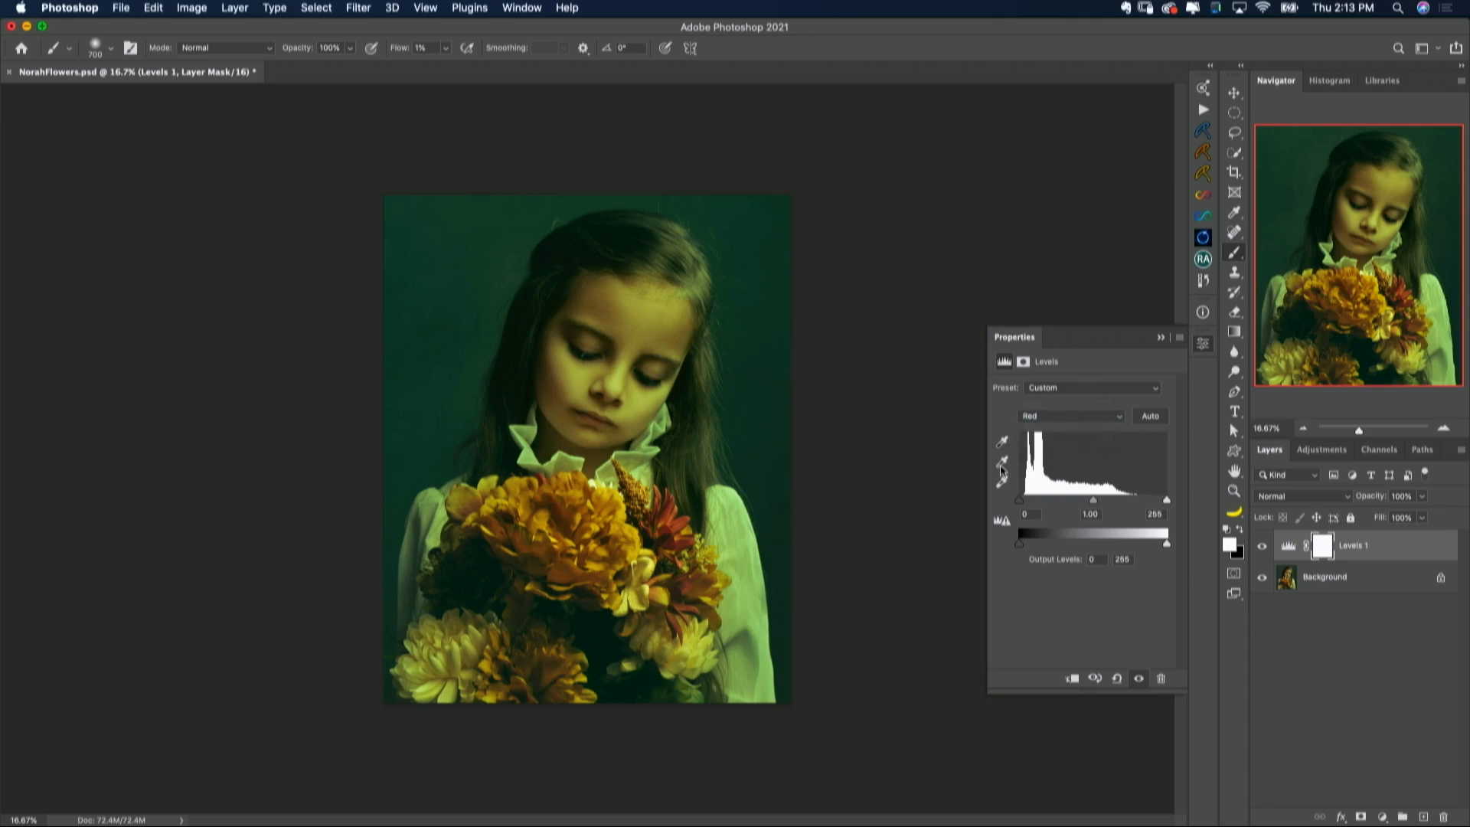
click(1086, 419)
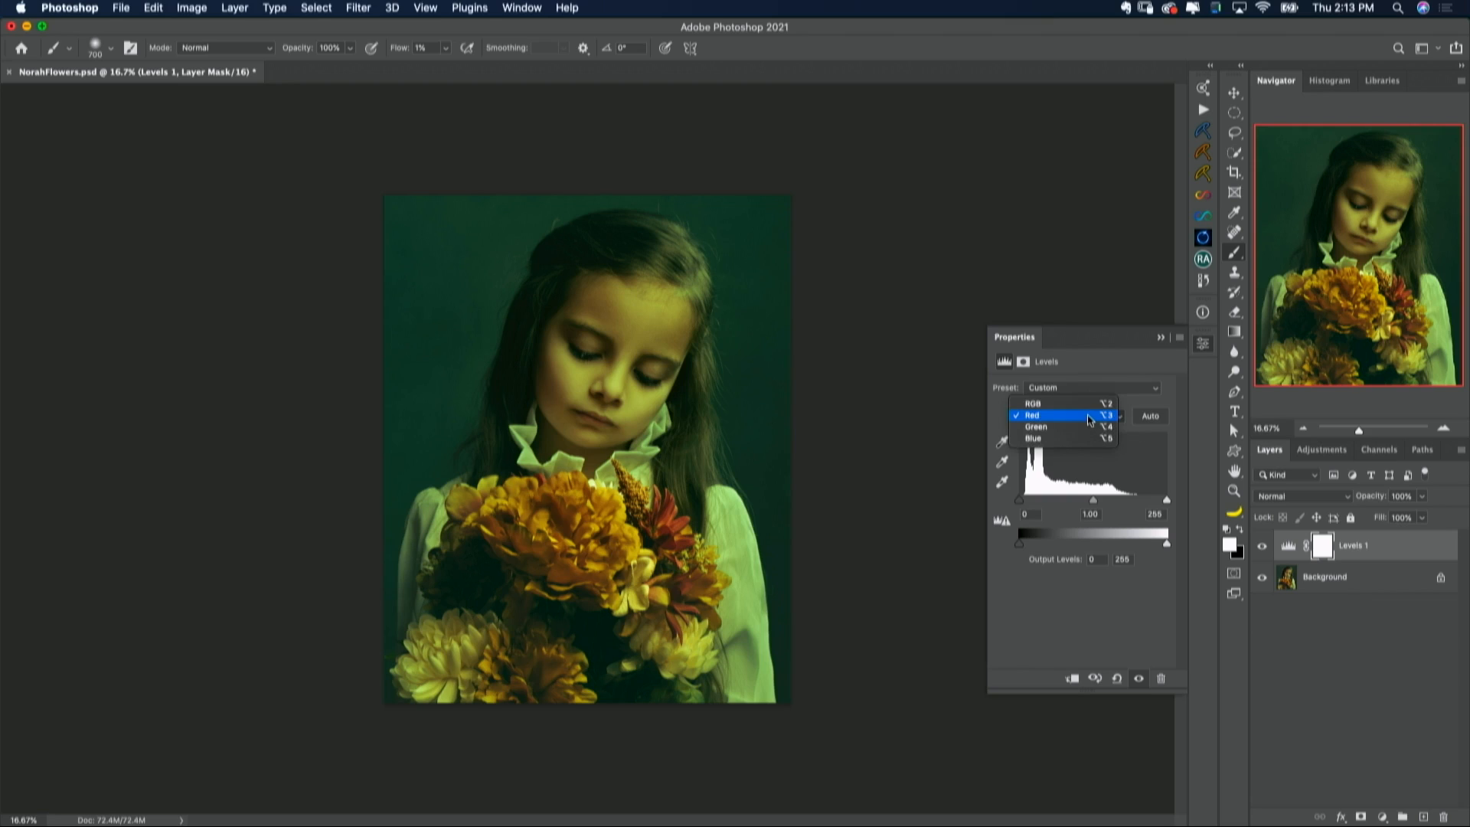
click(1090, 419)
drag(1165, 502, 1167, 502)
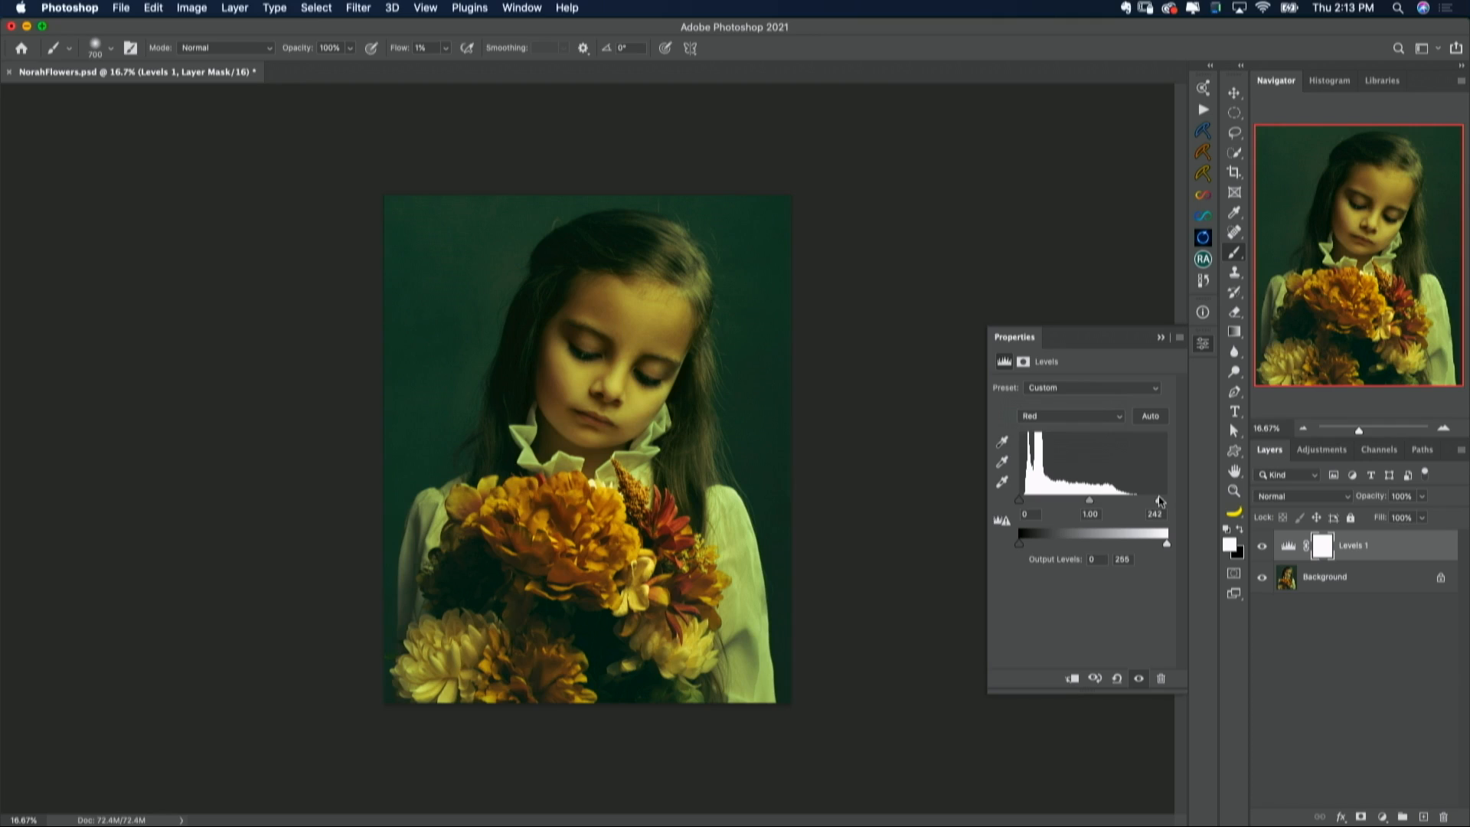
drag(1161, 502, 1165, 502)
drag(1090, 499, 1090, 502)
drag(1024, 506, 1019, 506)
drag(1021, 548, 1019, 548)
Step: Set the Green channel's input highlights in the Levels adjustment to 250
click(1076, 418)
click(1076, 426)
drag(1164, 501, 1162, 502)
Step: Compare the image before and after the revised Levels 1 adjustment by toggling its visibility
click(1262, 547)
click(1263, 547)
click(1262, 547)
click(1263, 547)
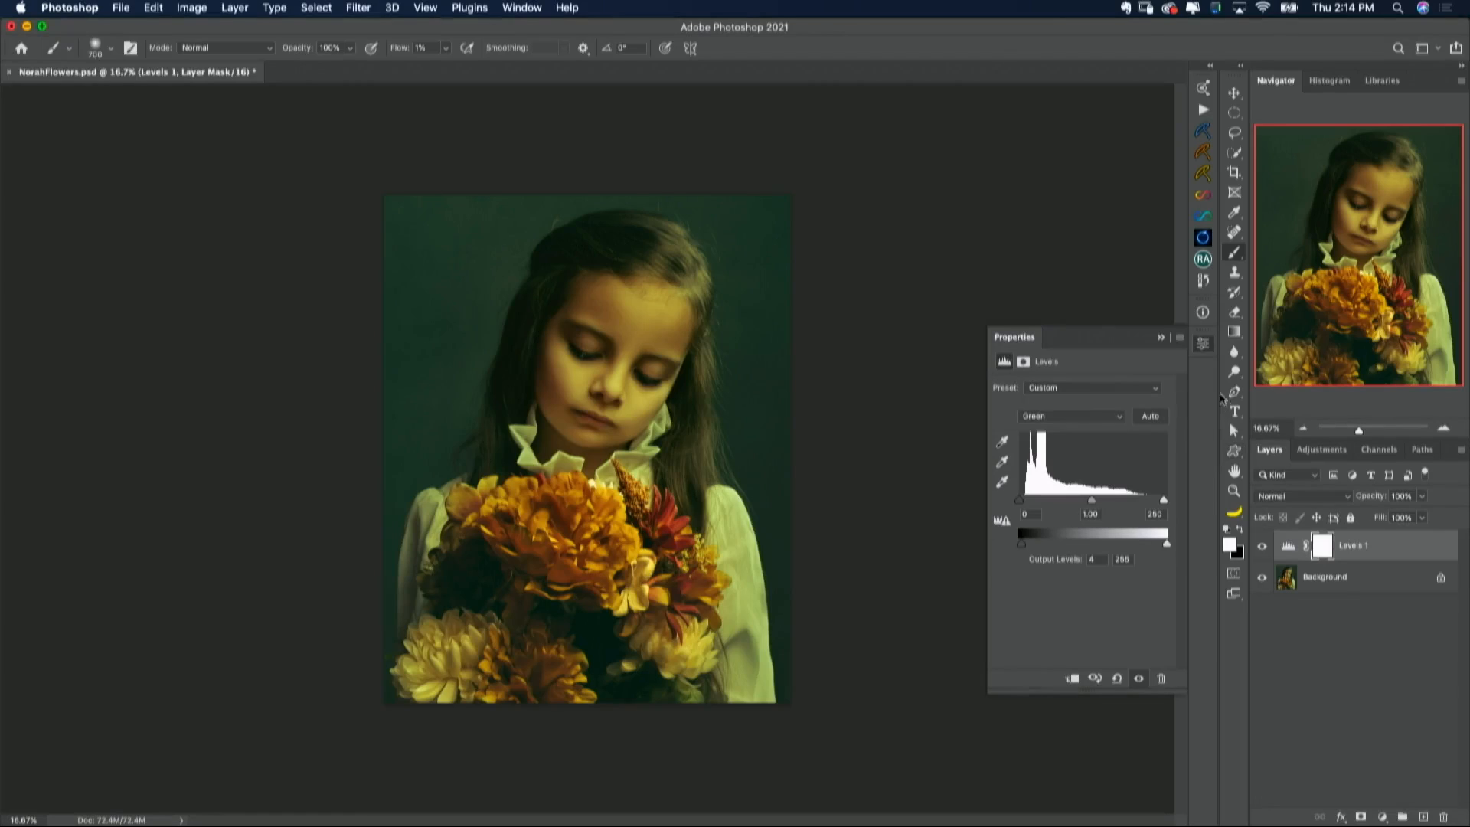
Step: Return the Levels adjustment to the RGB composite and collapse its settings
click(1072, 420)
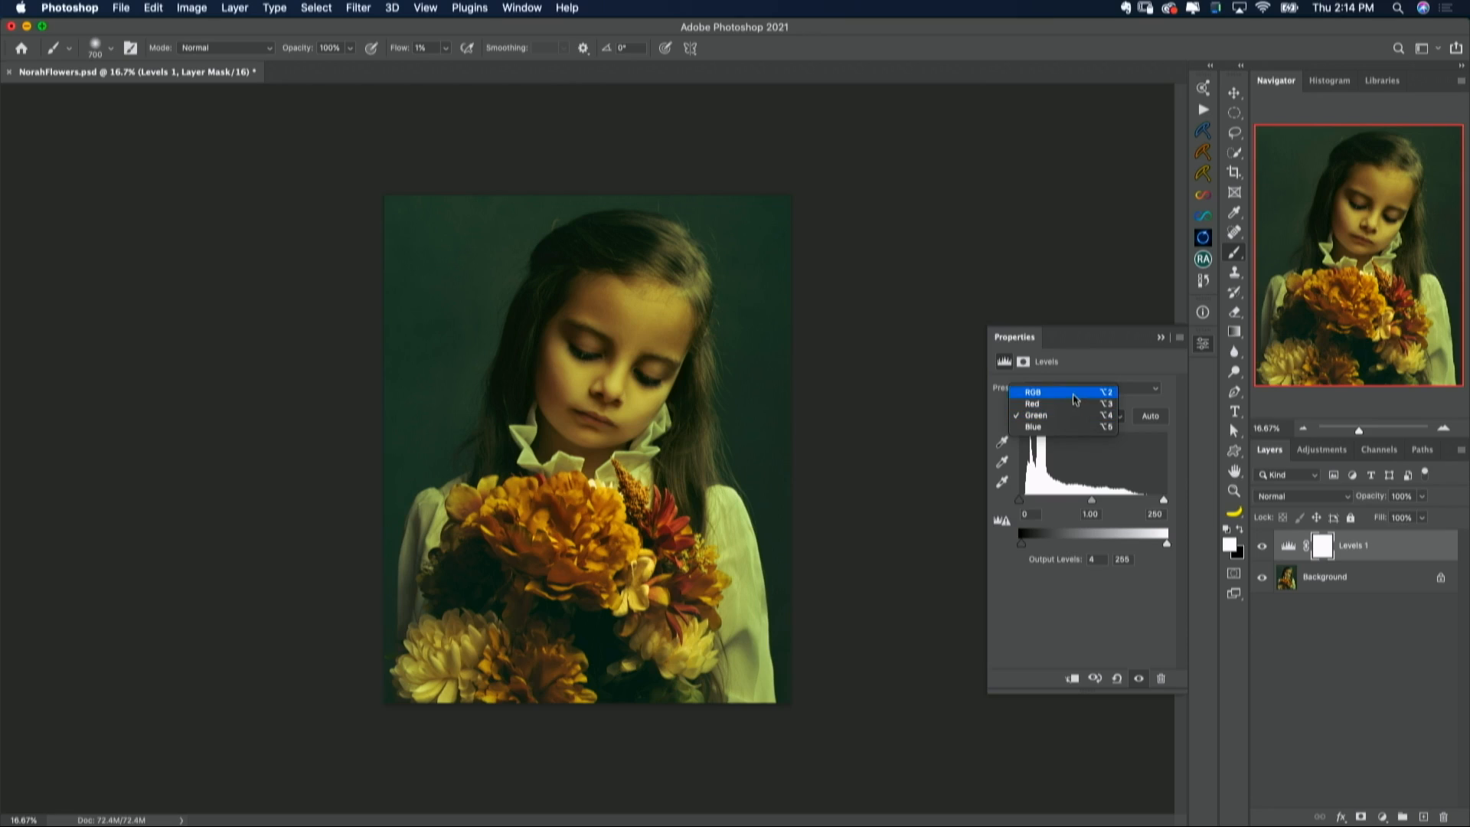
click(1075, 389)
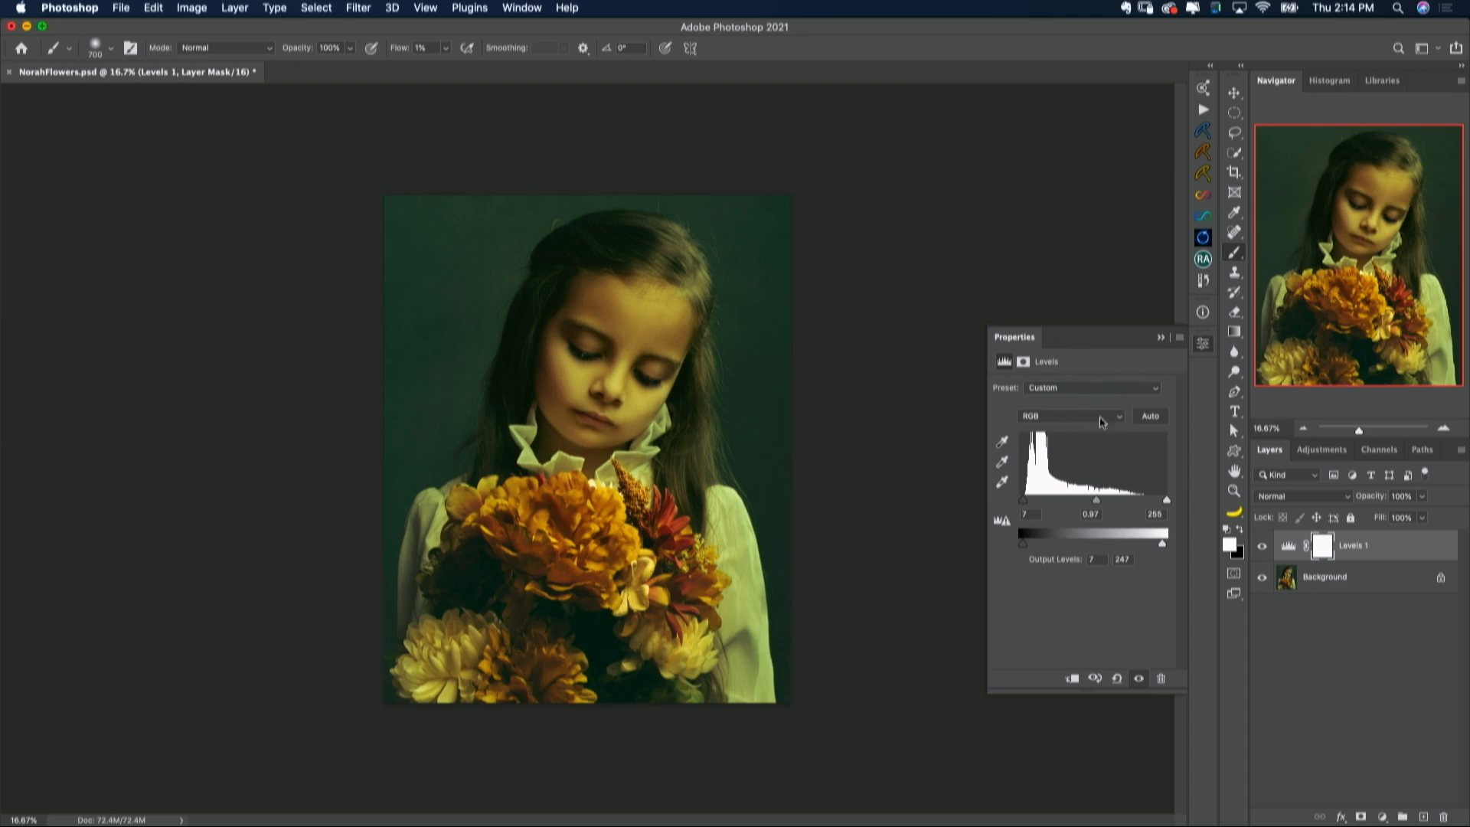
click(1118, 418)
click(1161, 338)
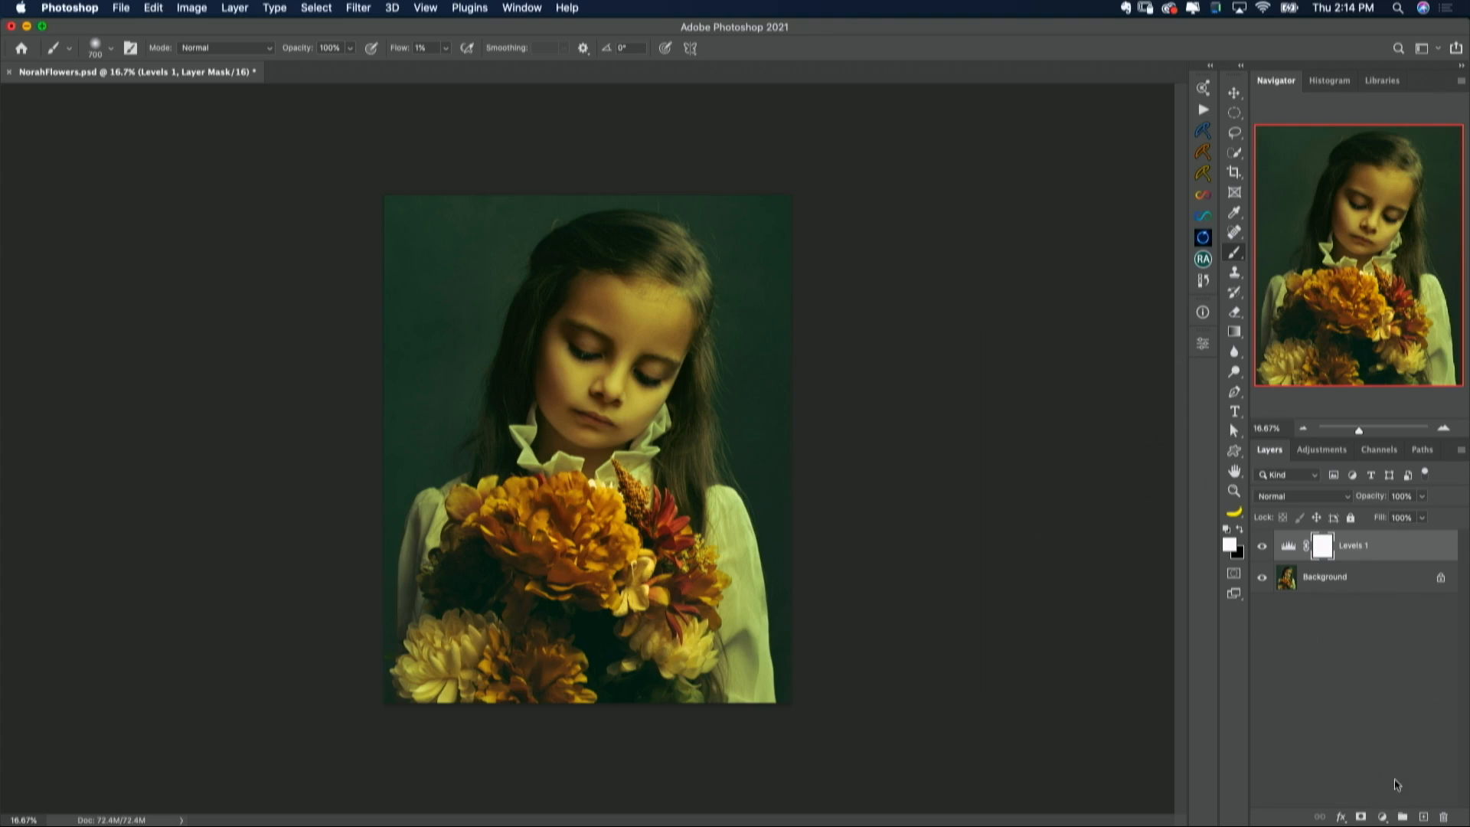
Step: Add a Color Balance adjustment layer above Levels 1 and hide the Levels 1 layer
click(1382, 817)
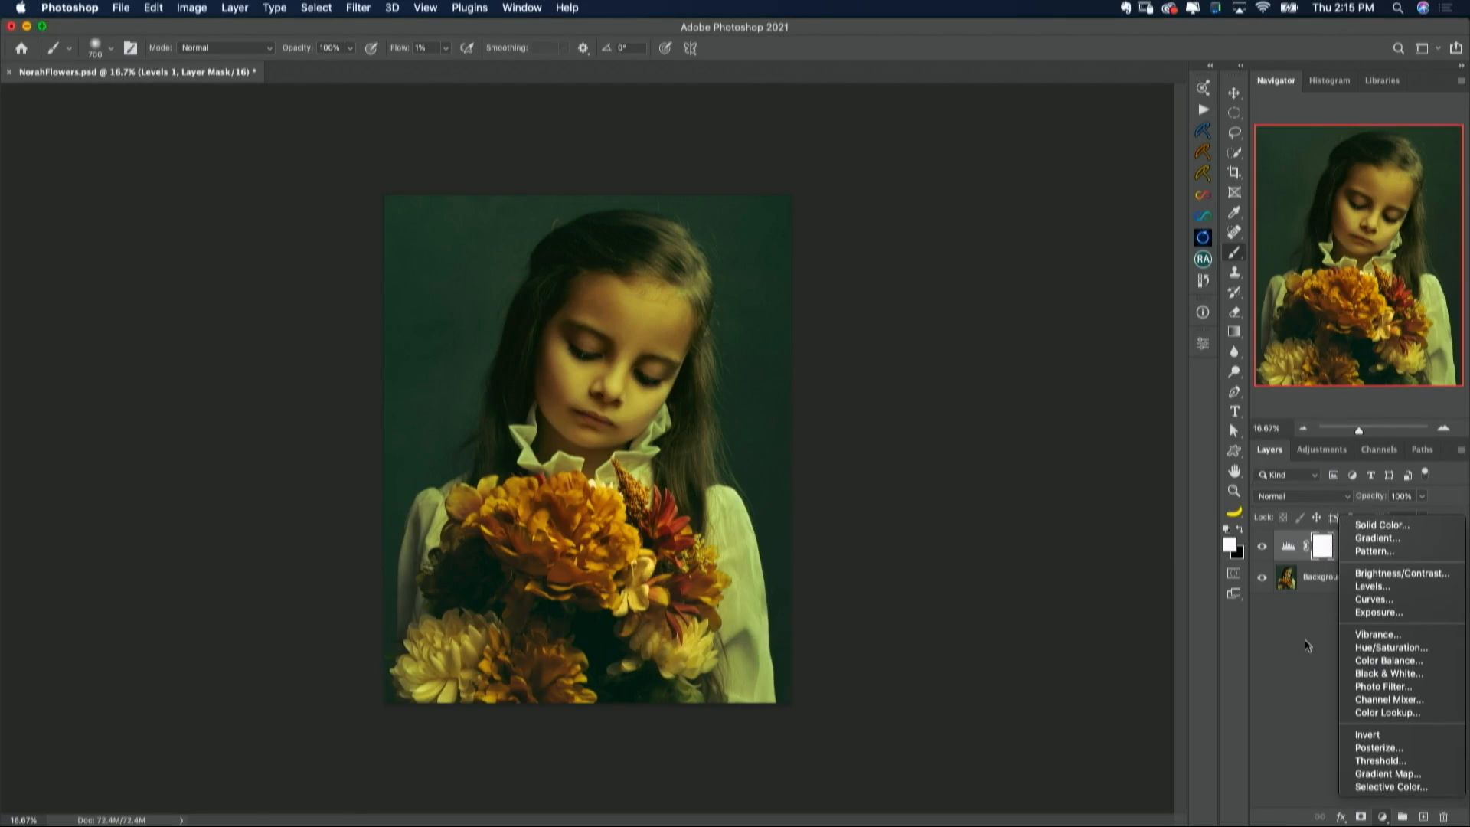
click(1307, 645)
click(1382, 817)
click(1387, 663)
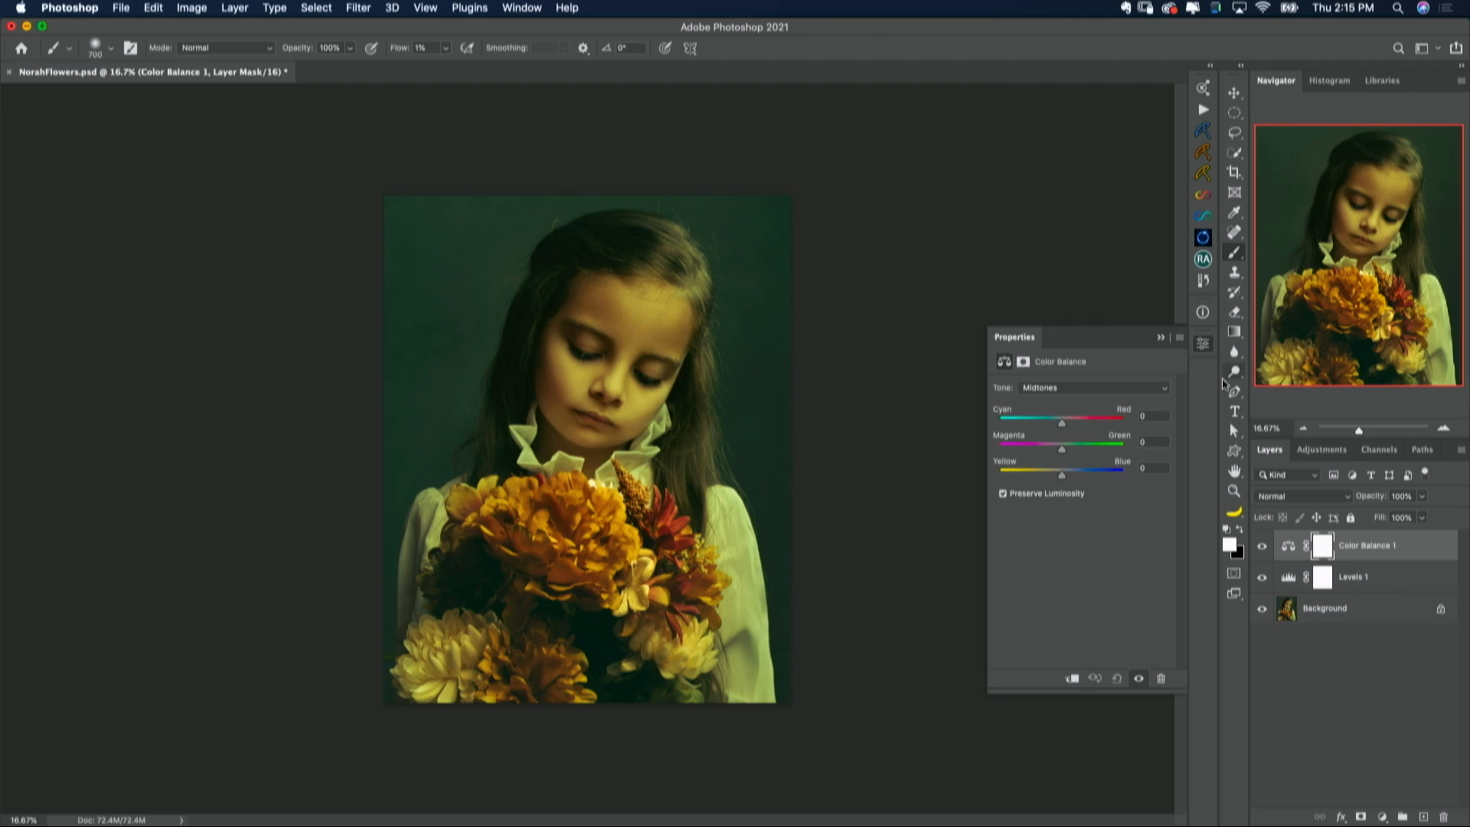
click(1263, 583)
Step: Set the Color Balance tone range to Highlights
click(1164, 388)
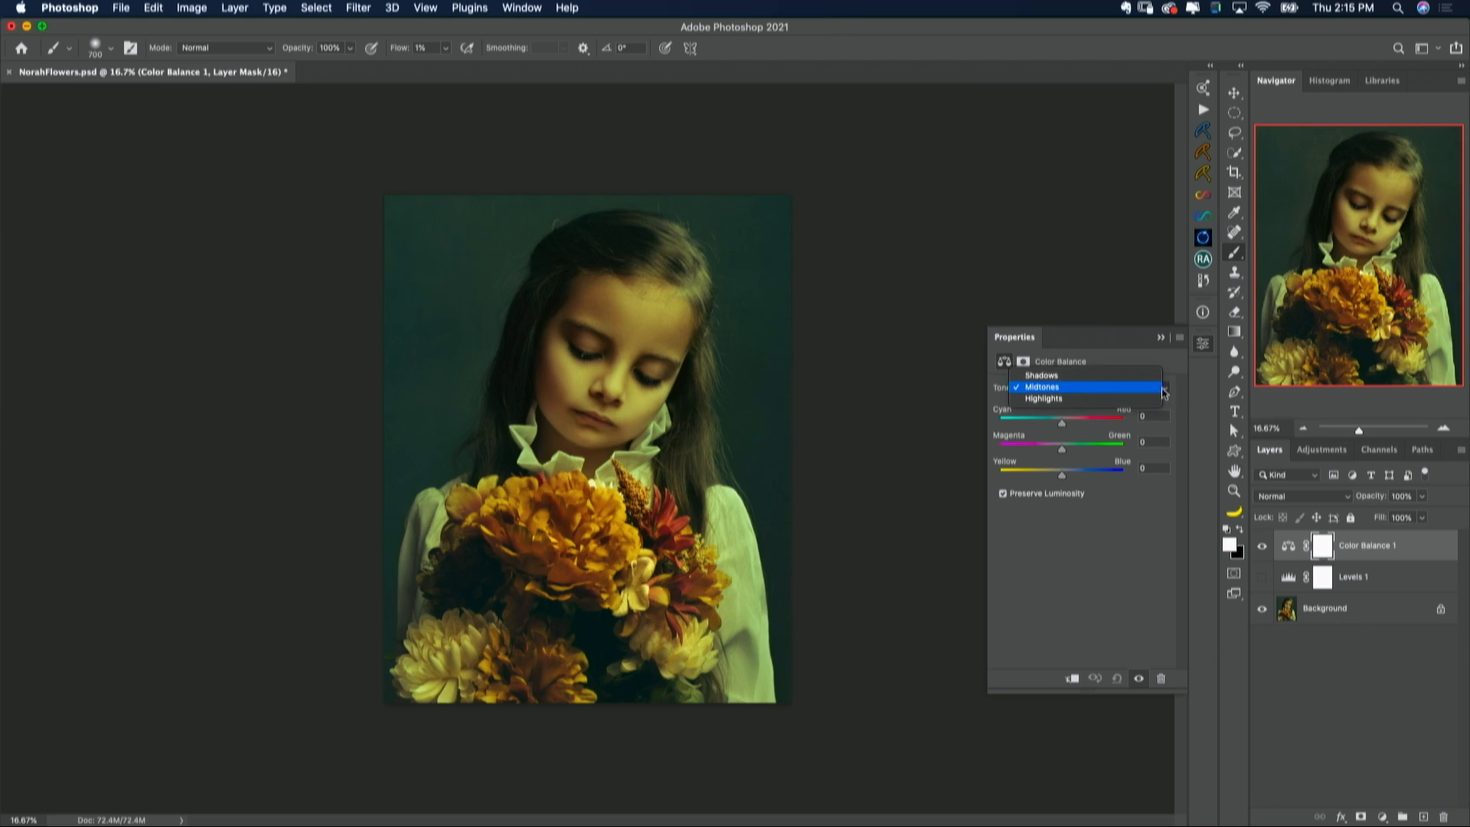
click(1109, 377)
click(1109, 388)
click(1115, 409)
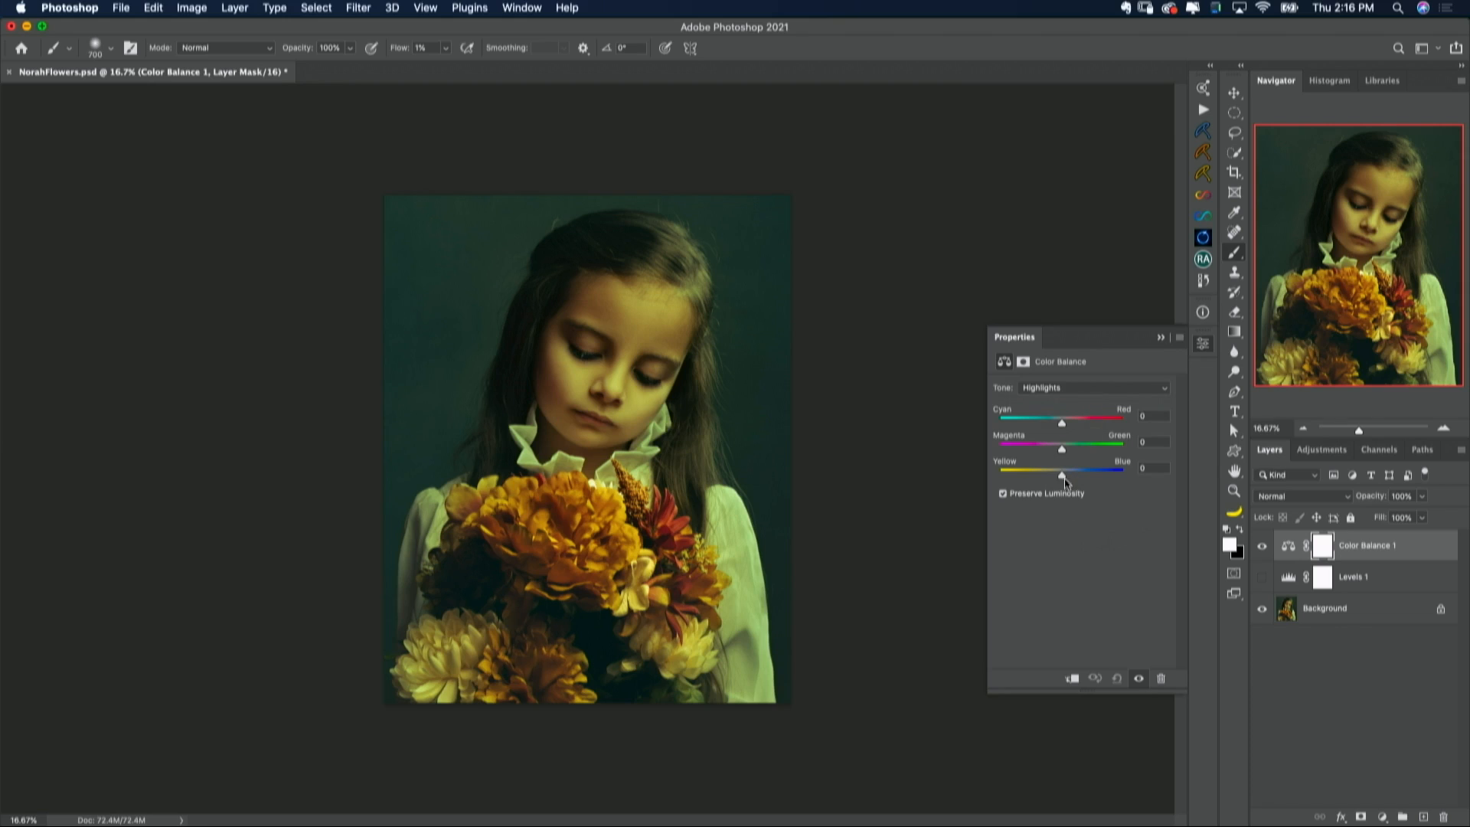
Step: Try shifting the highlights strongly toward blue and back, and slightly toward green
drag(1061, 476, 1137, 480)
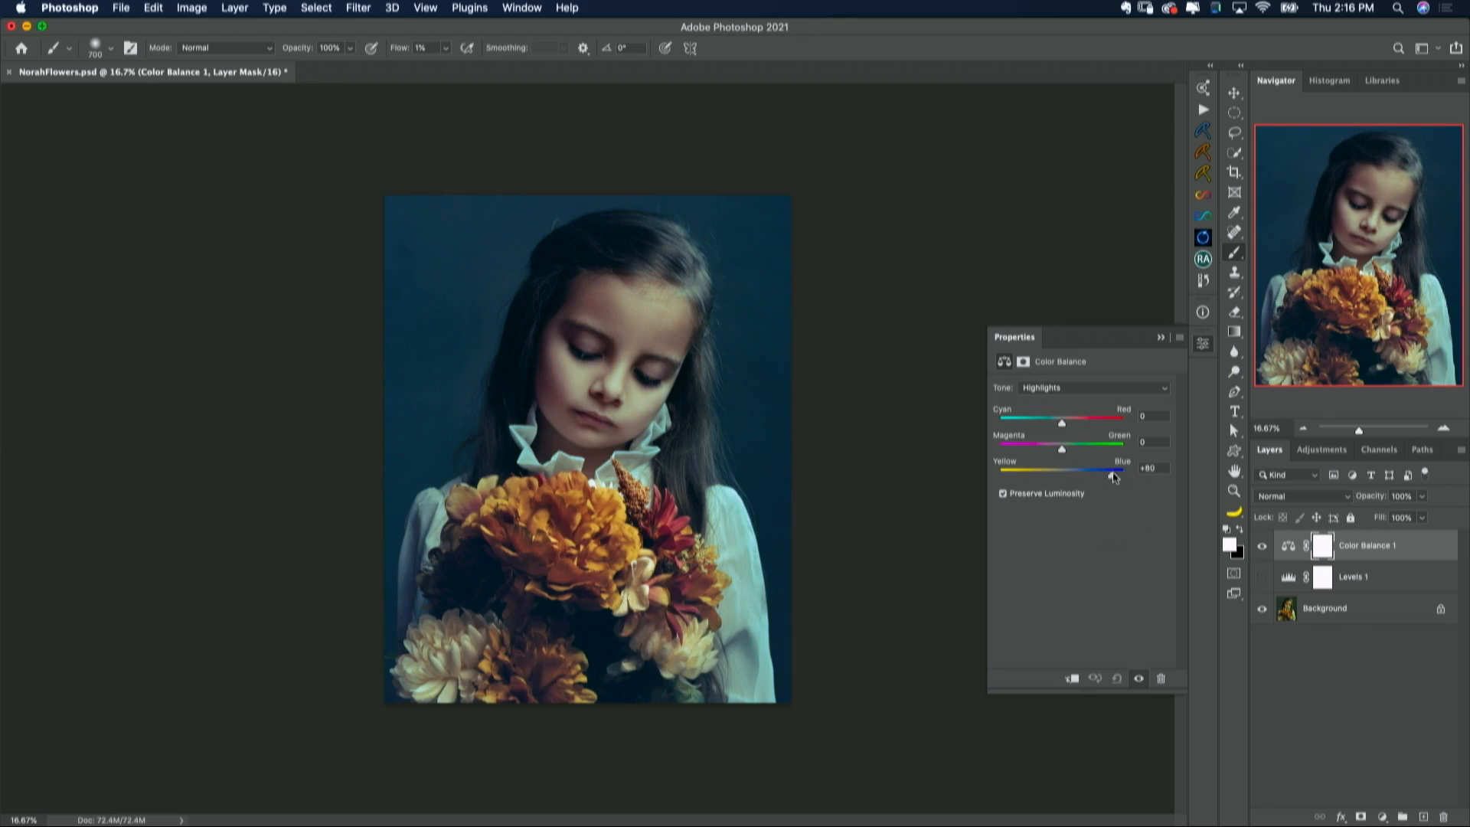
drag(1128, 479, 1061, 475)
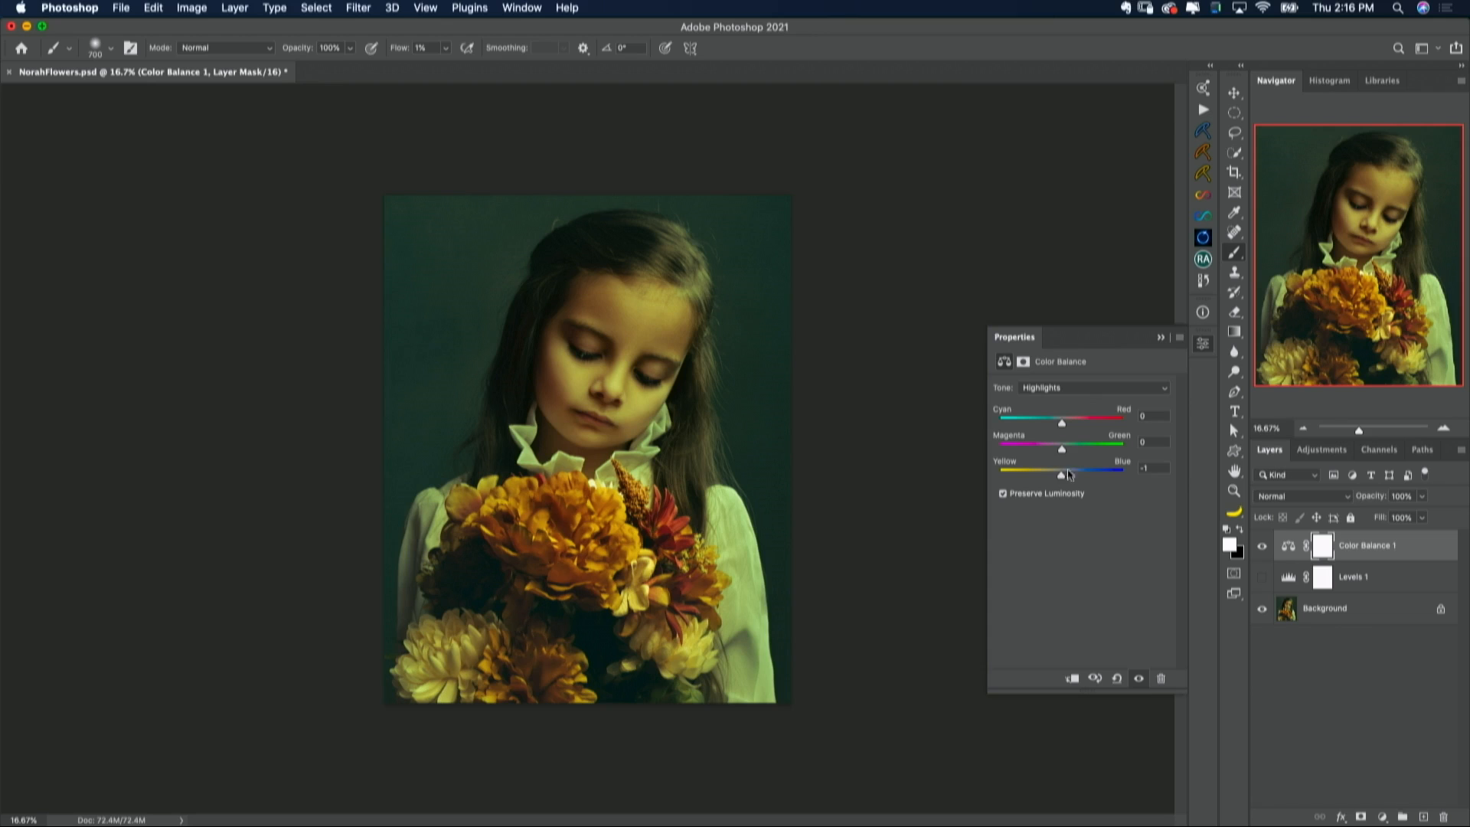
mouse_move(1069, 452)
mouse_down()
mouse_move(1135, 453)
mouse_move(995, 447)
mouse_move(1064, 451)
mouse_up()
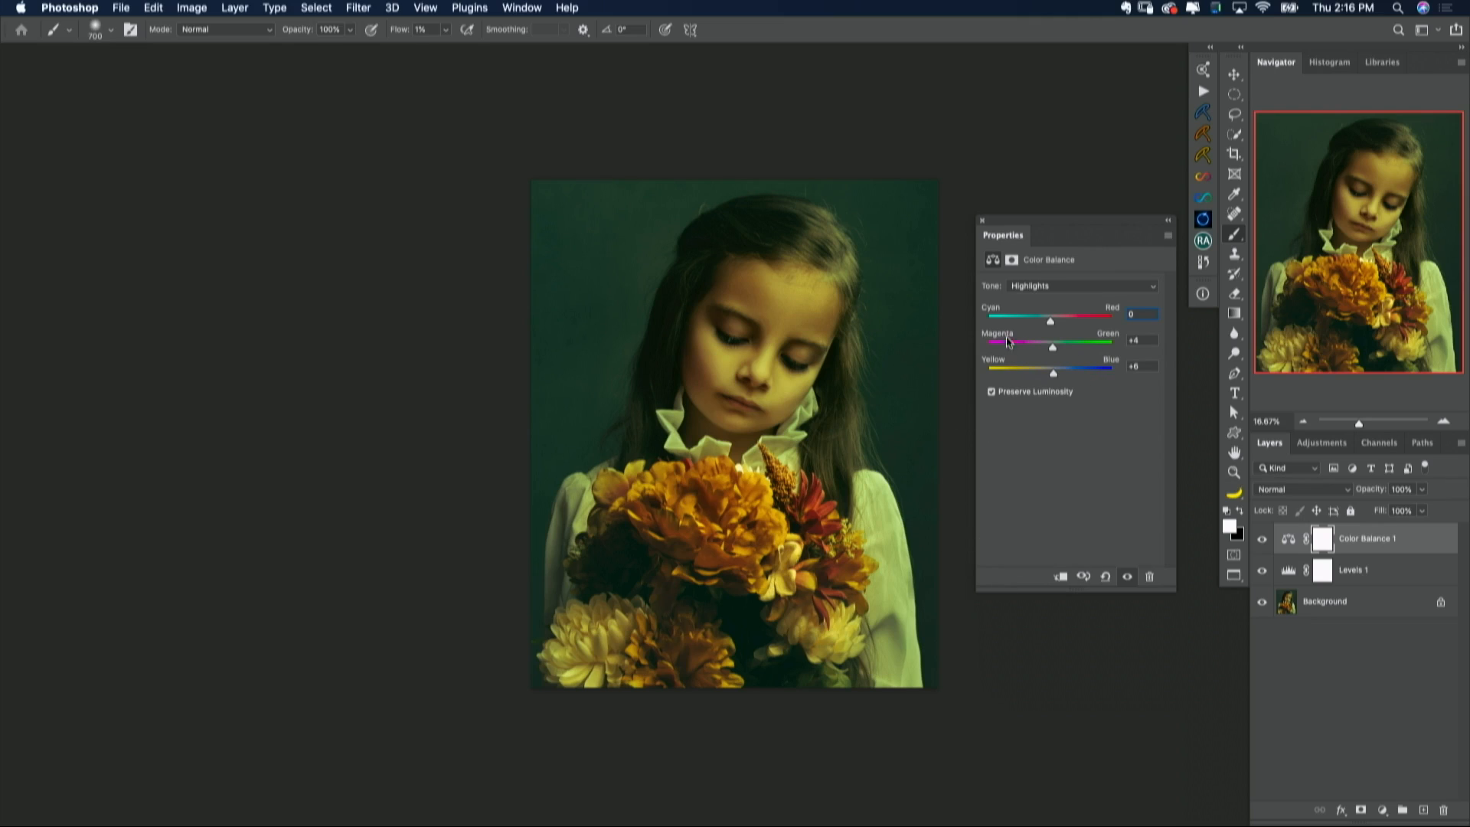
Step: Set the Color Balance highlights to about -8 on Cyan–Red, -3 on Magenta–Green and 0 on Yellow–Blue
drag(1053, 348, 1049, 349)
double_click(1138, 342)
text(0)
drag(1053, 373, 1069, 374)
text(0)
drag(1051, 348, 1041, 318)
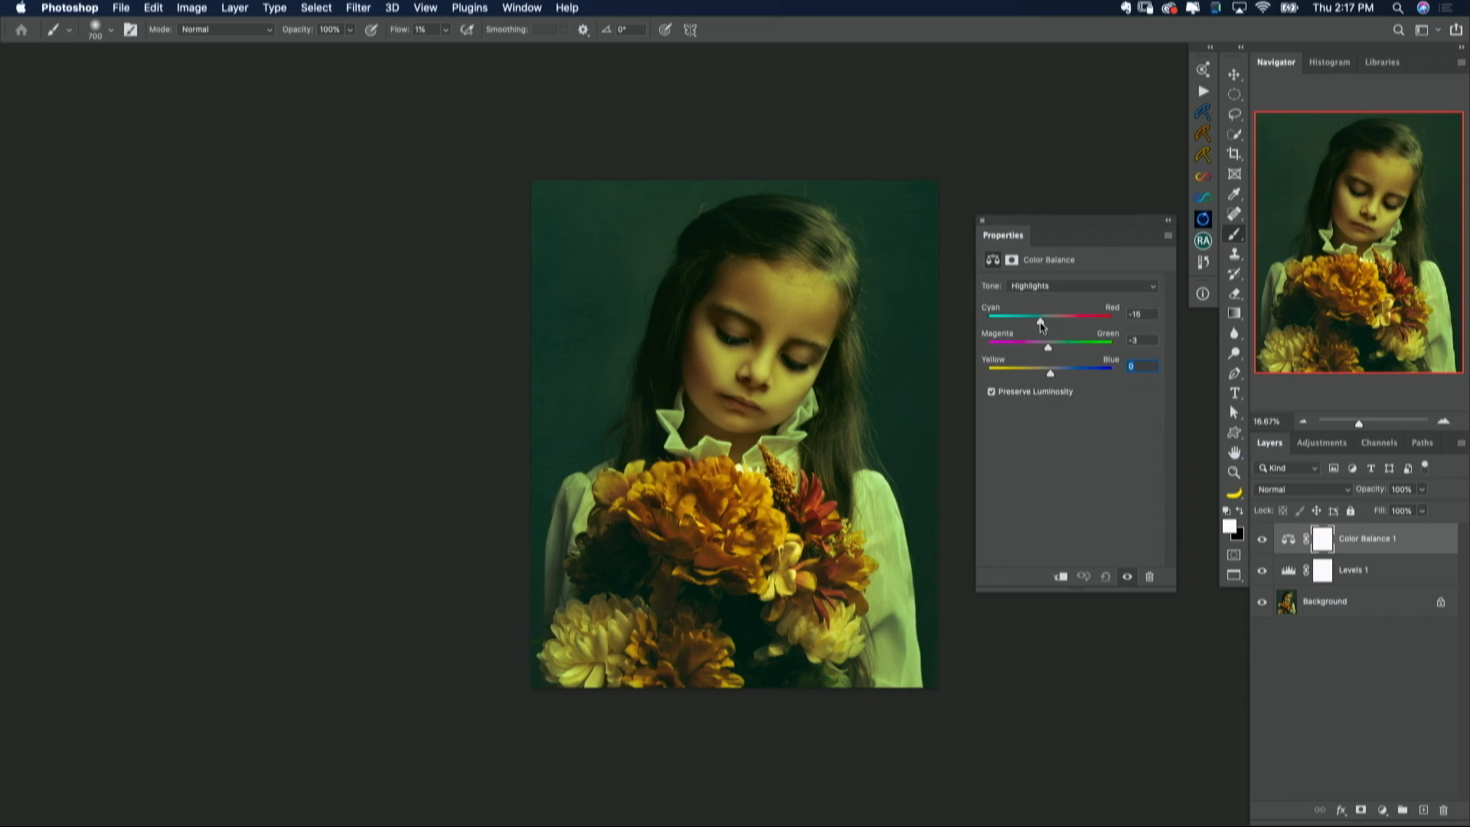
drag(1040, 325, 1049, 350)
Step: Set the Color Balance shadows to +6 on Cyan–Red, +1 on Magenta–Green and -2 on Yellow–Blue
click(1053, 287)
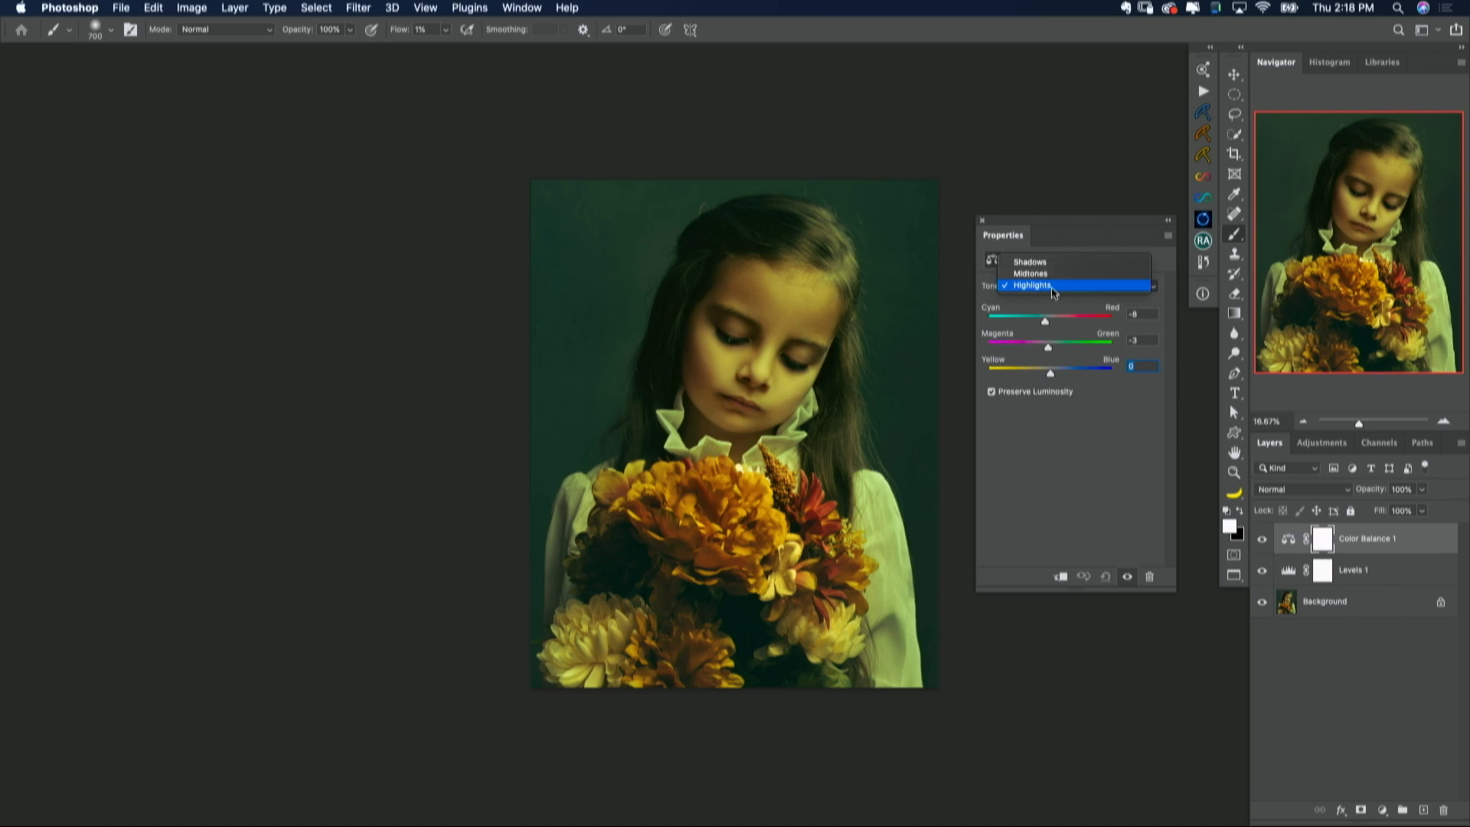
click(1053, 262)
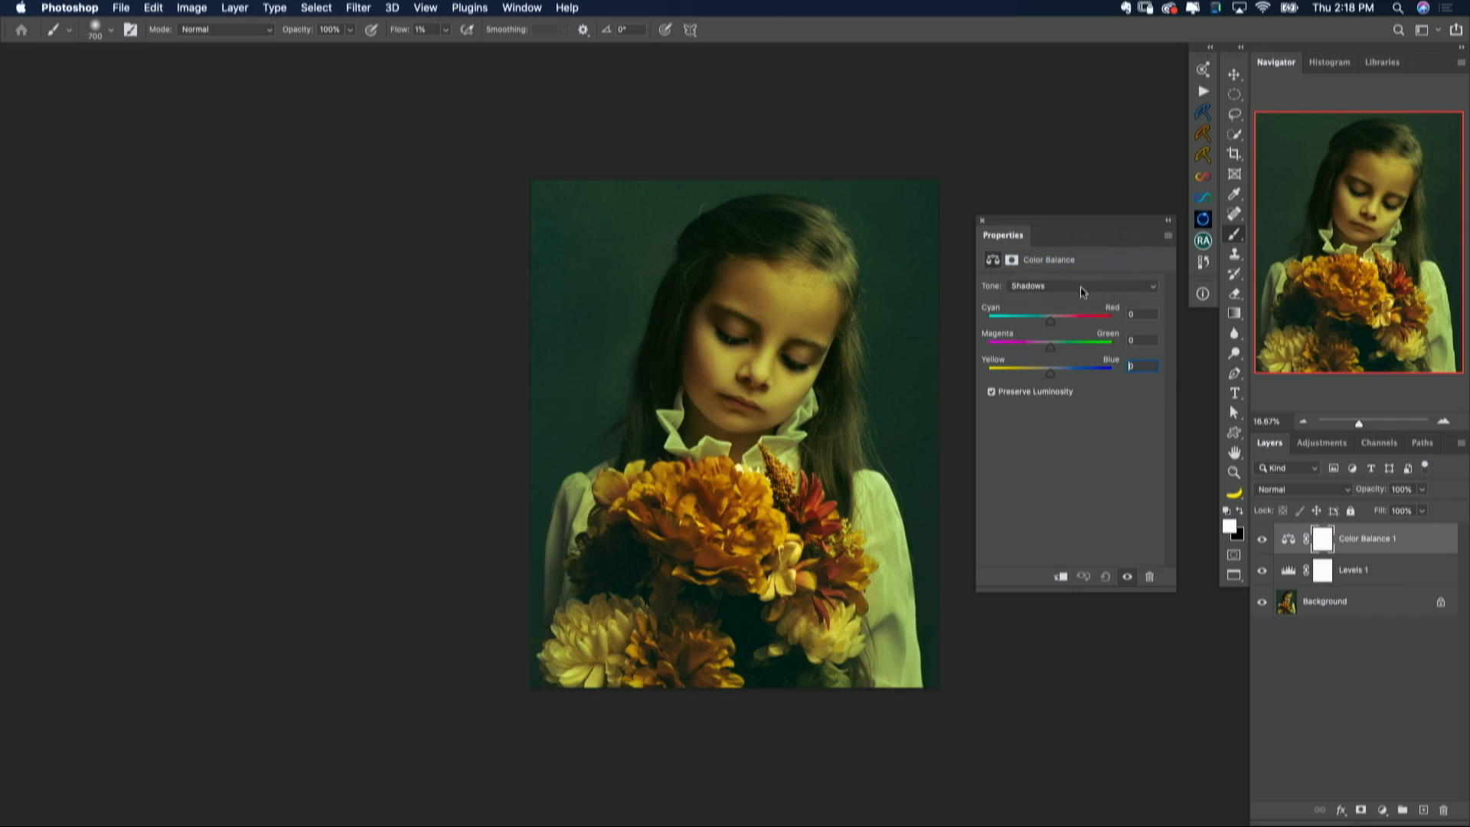
click(1081, 292)
click(1080, 293)
drag(1050, 373, 1054, 326)
Step: Toggle the Color Balance 1 and Levels 1 layers to compare the toned image with the original
click(1261, 540)
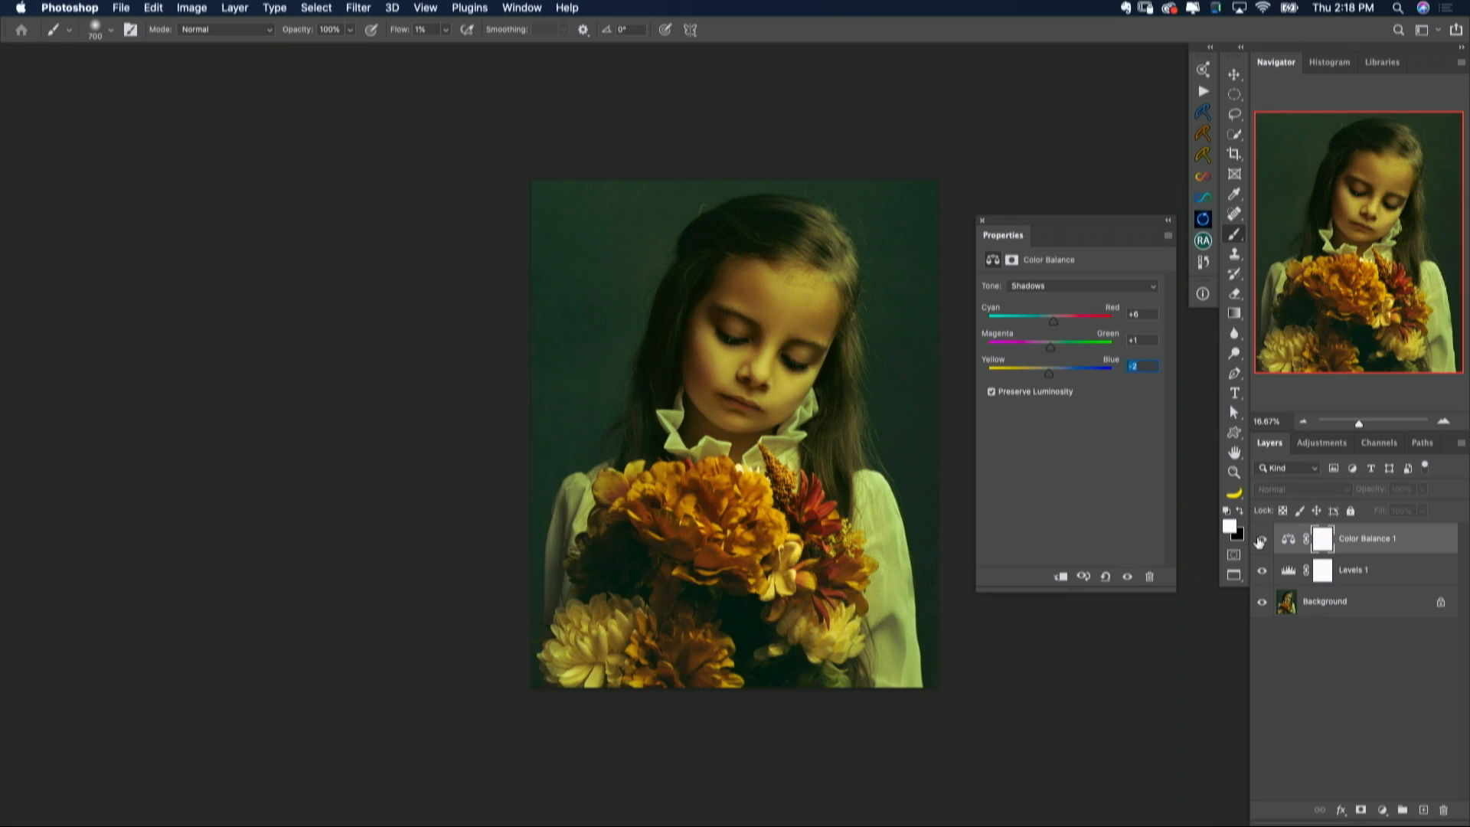
click(1261, 540)
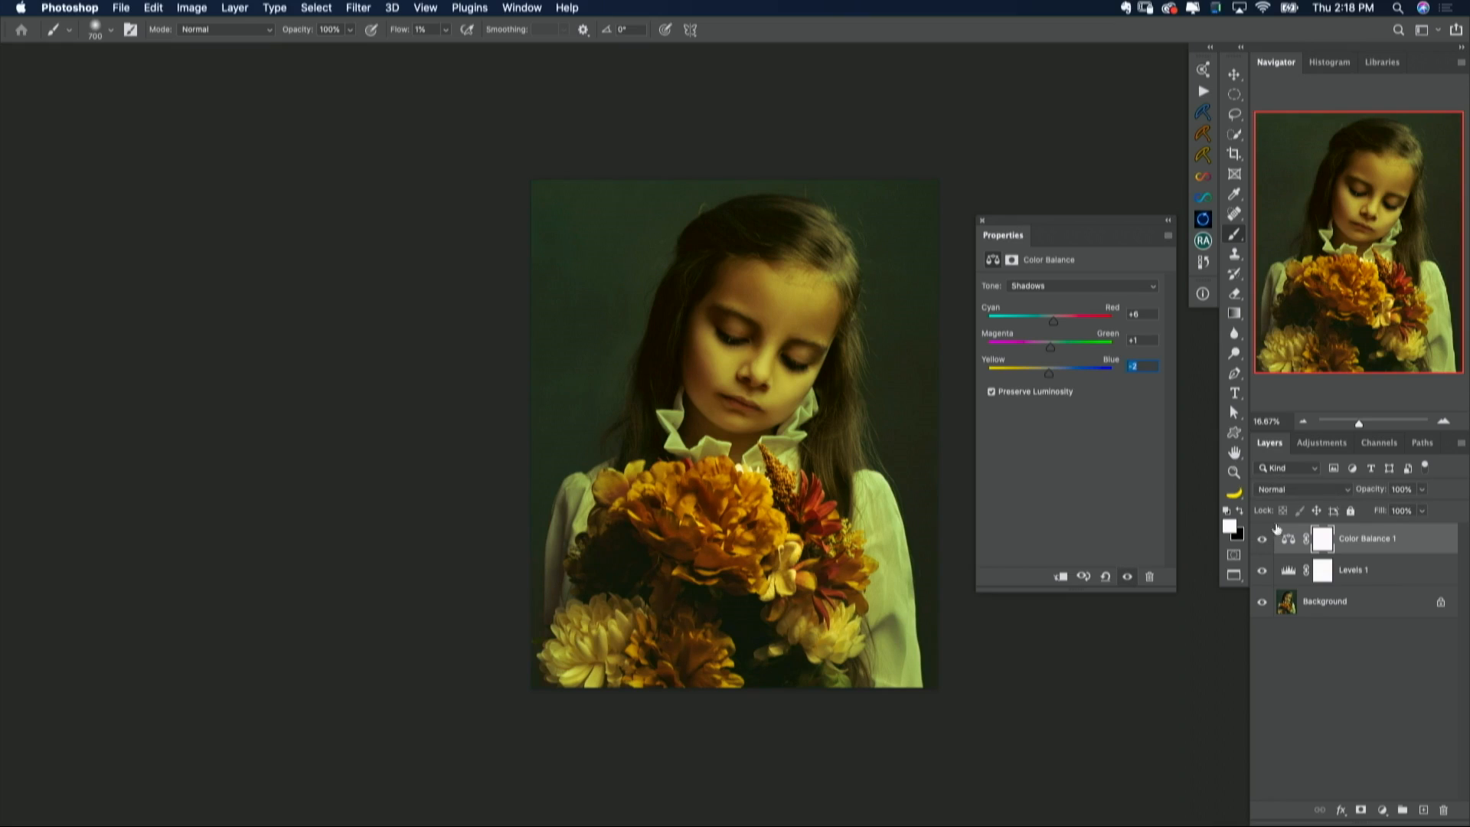
click(1262, 570)
click(1261, 541)
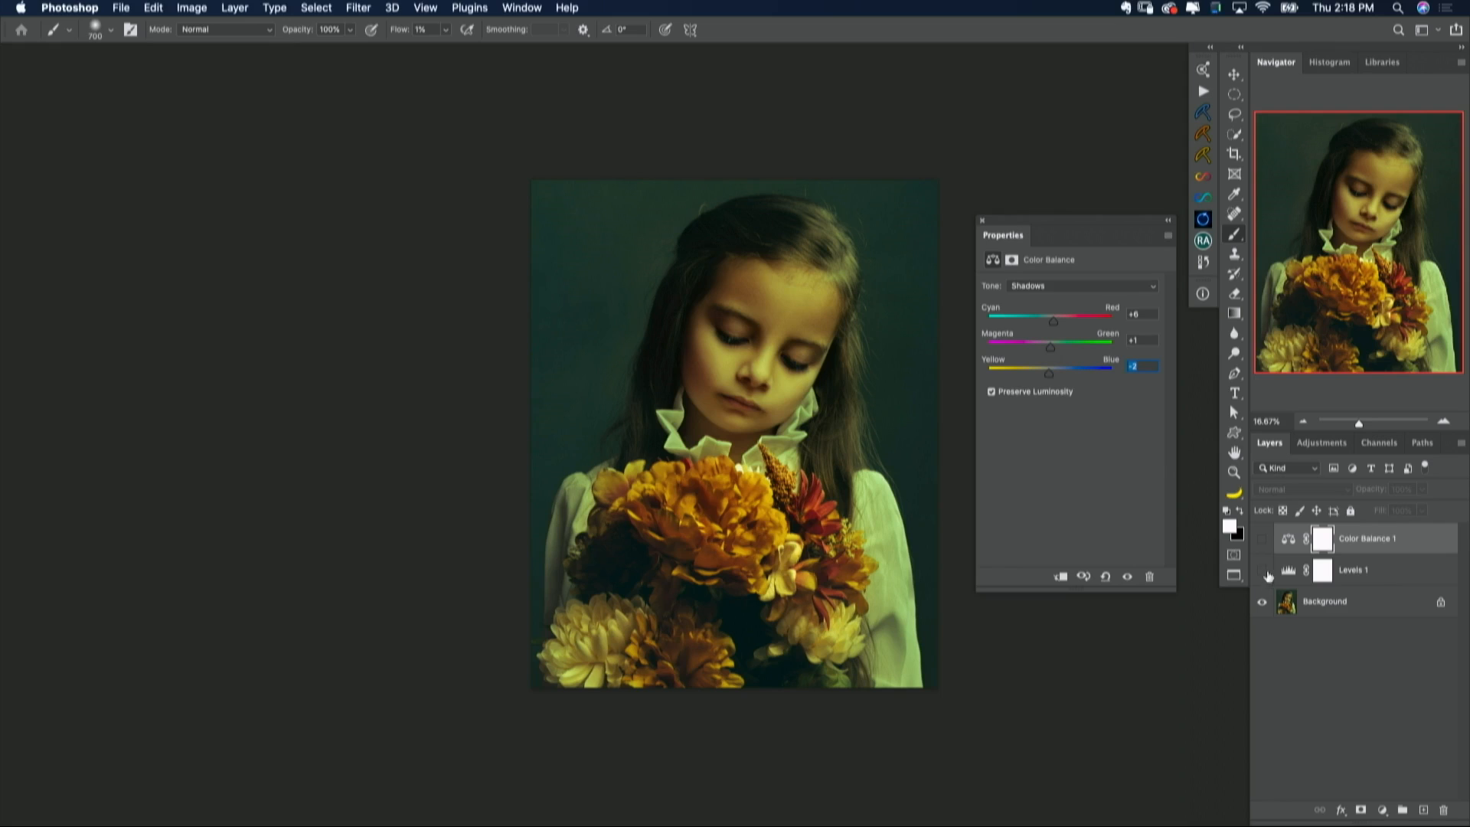
click(1262, 570)
click(1262, 539)
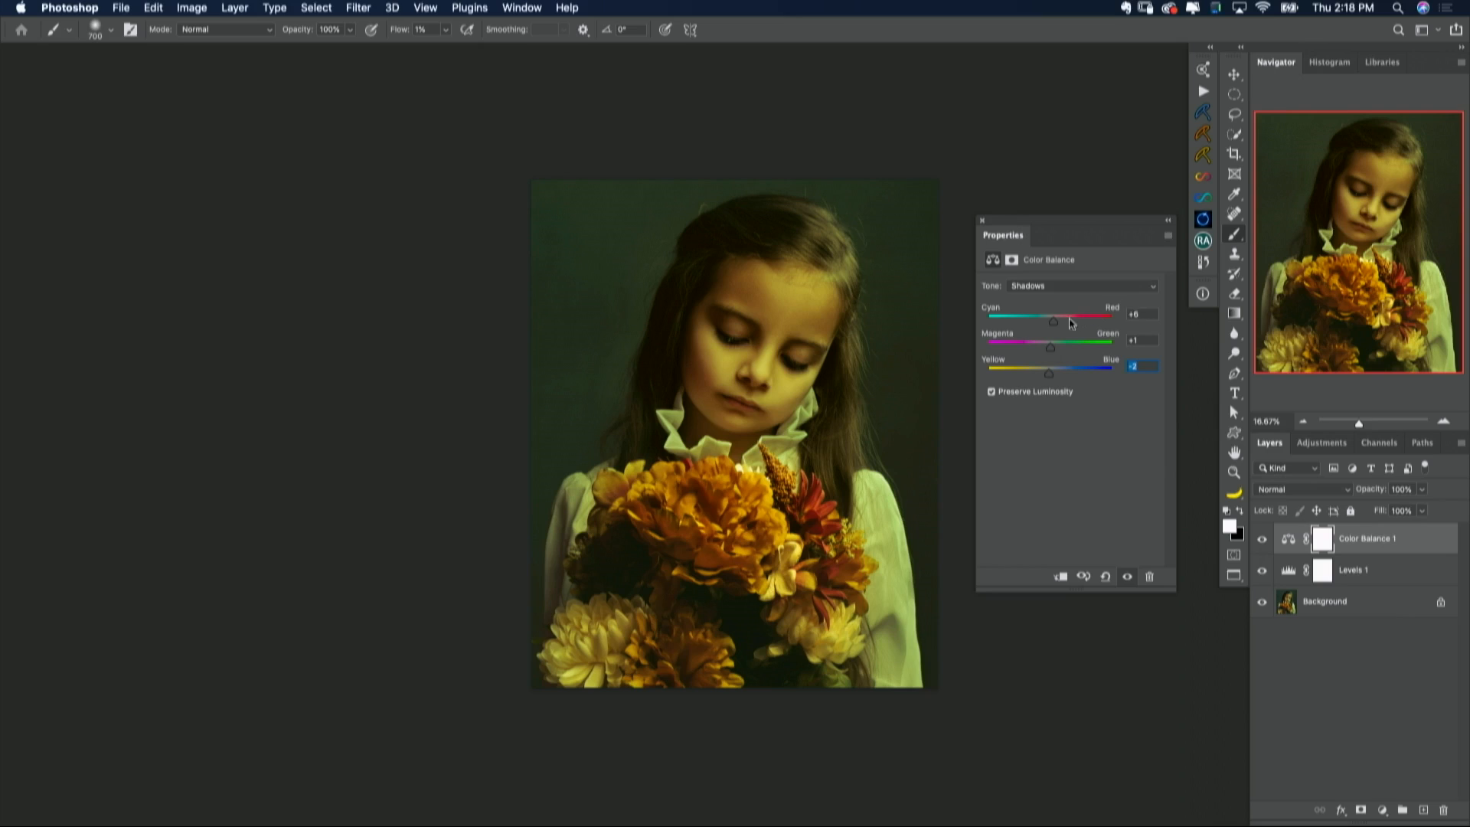
Step: Set the Color Balance shadows to +2 on Cyan–Red, and hide the Color Balance 1 and Levels 1 layers
drag(1055, 322, 1051, 325)
click(1262, 540)
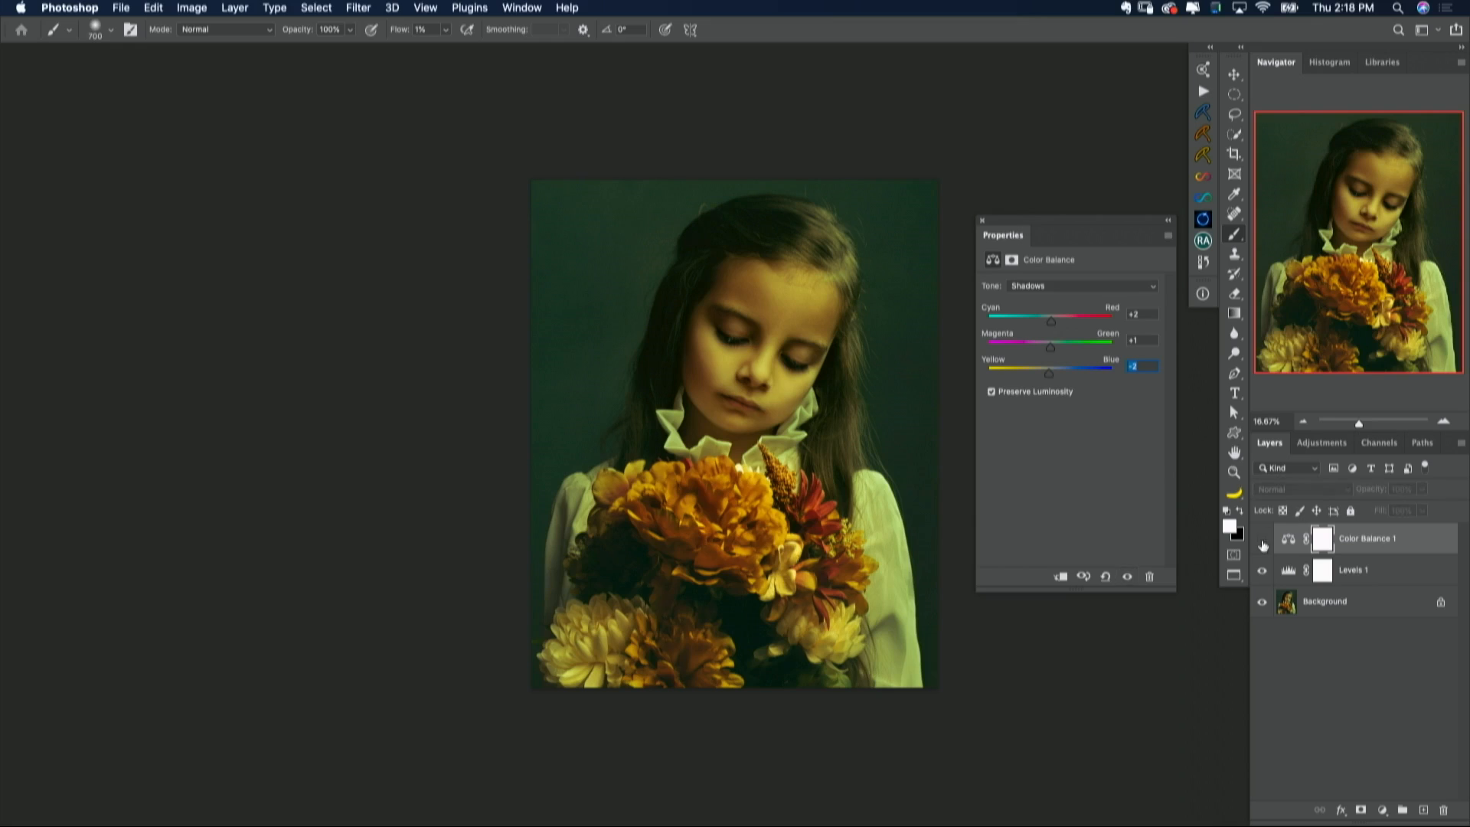
click(1262, 540)
click(1262, 542)
Step: Add a Selective Color adjustment layer and choose Blacks as the color range to adjust
click(1383, 809)
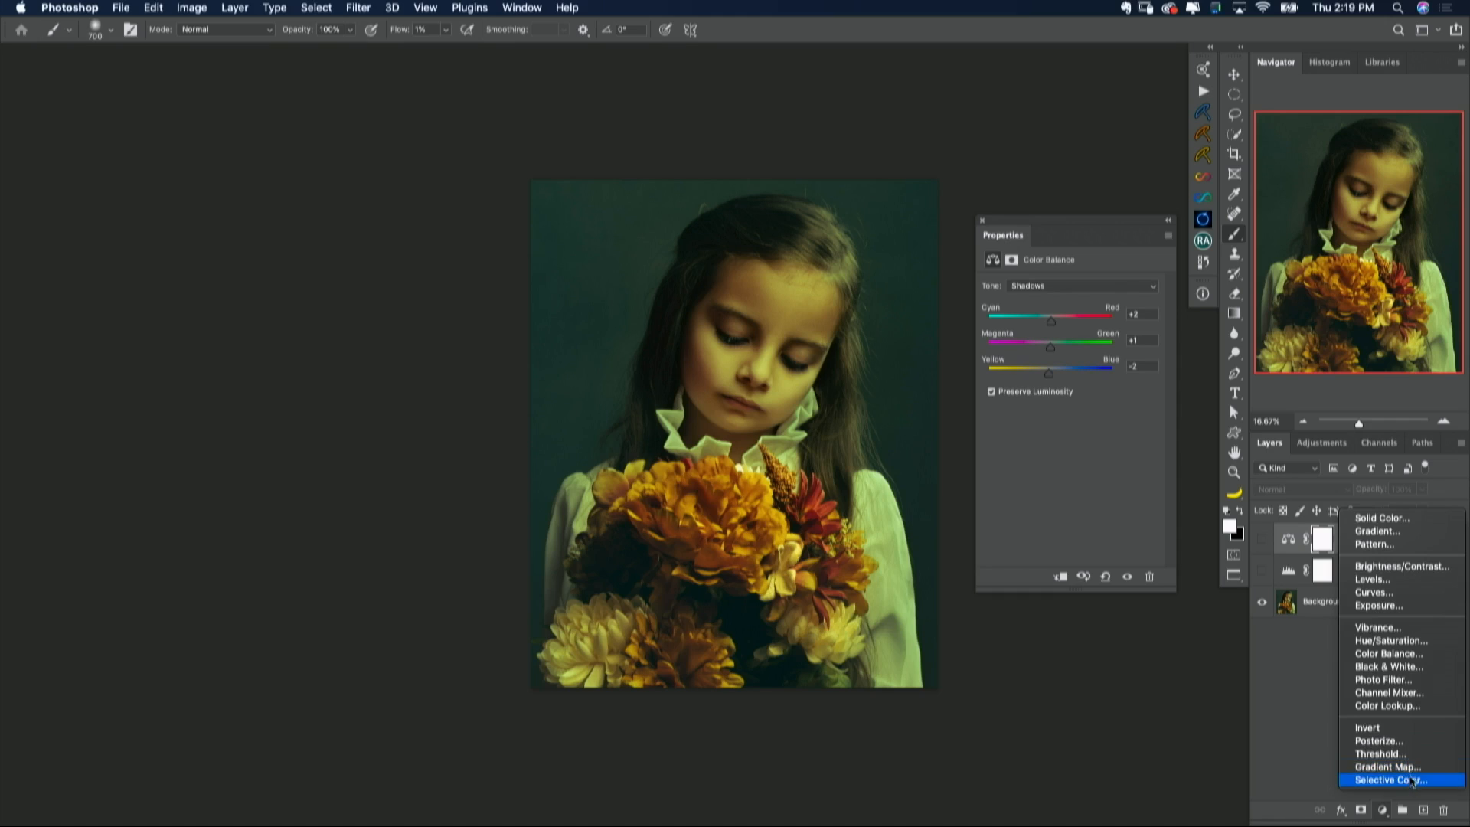
click(1408, 779)
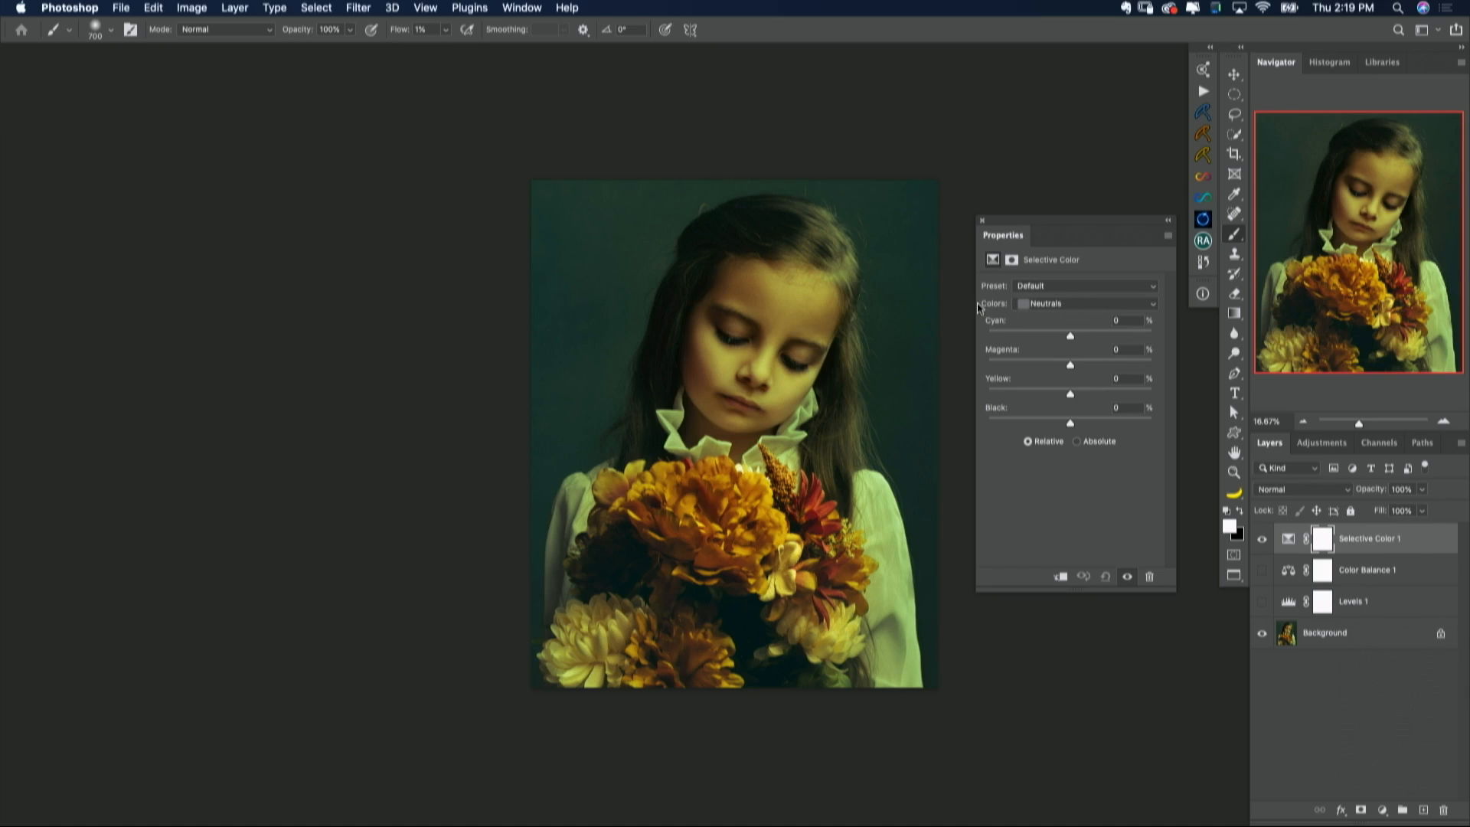
click(1153, 306)
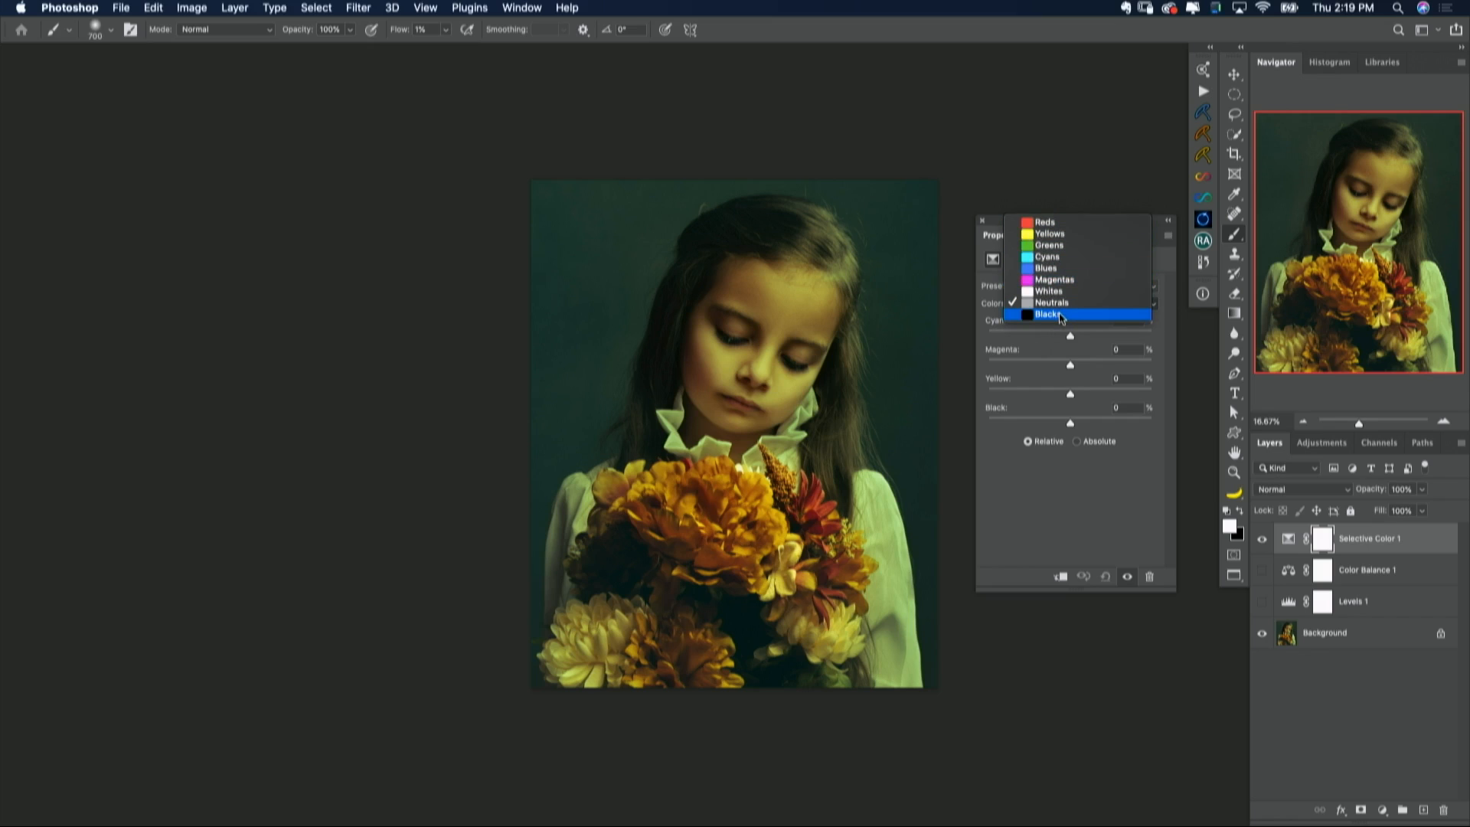
click(1061, 316)
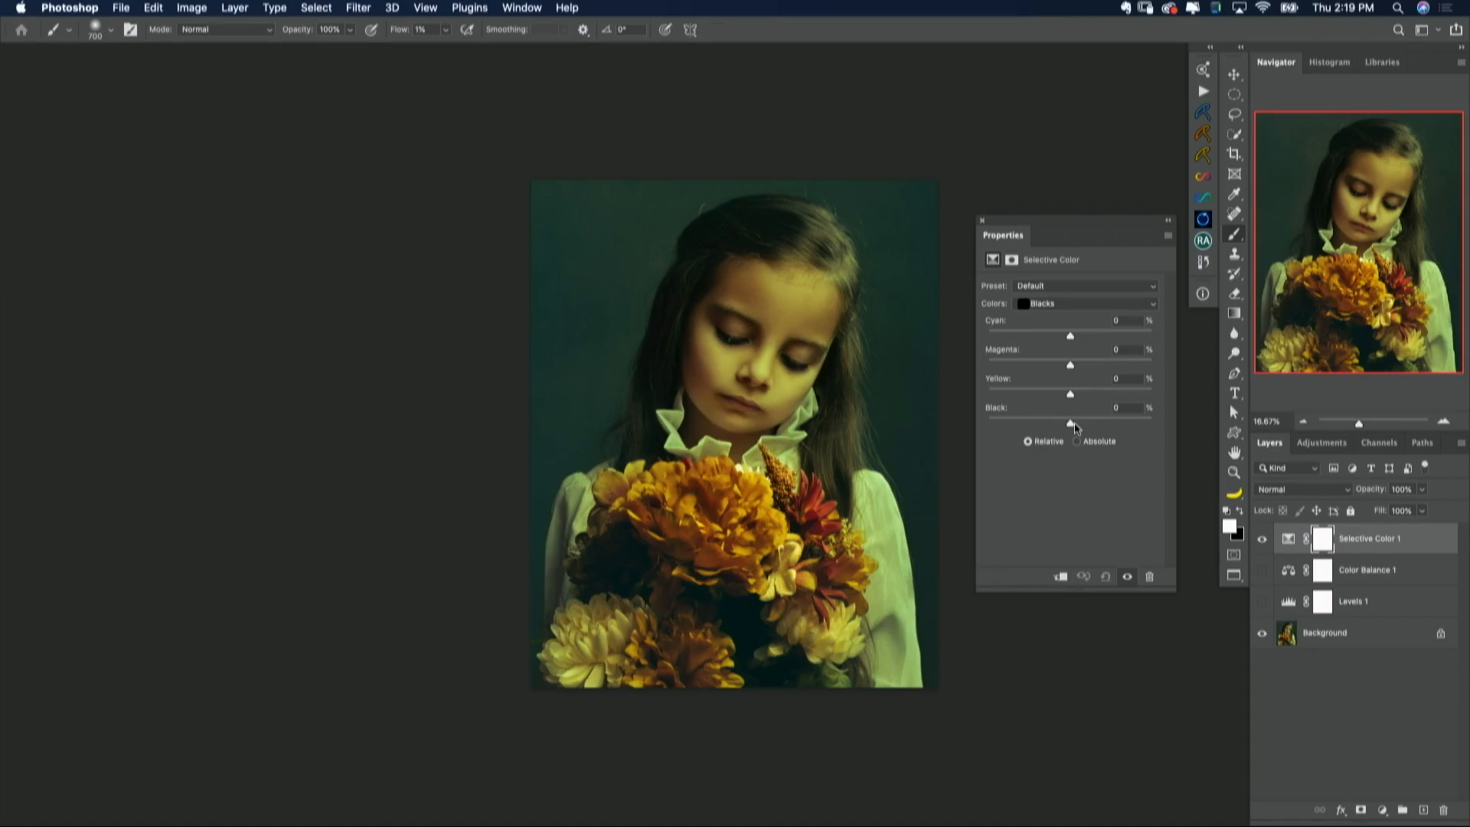
Step: Try Black at -100% and slightly above zero for the Blacks range, and reset it to 0
drag(1070, 426, 992, 425)
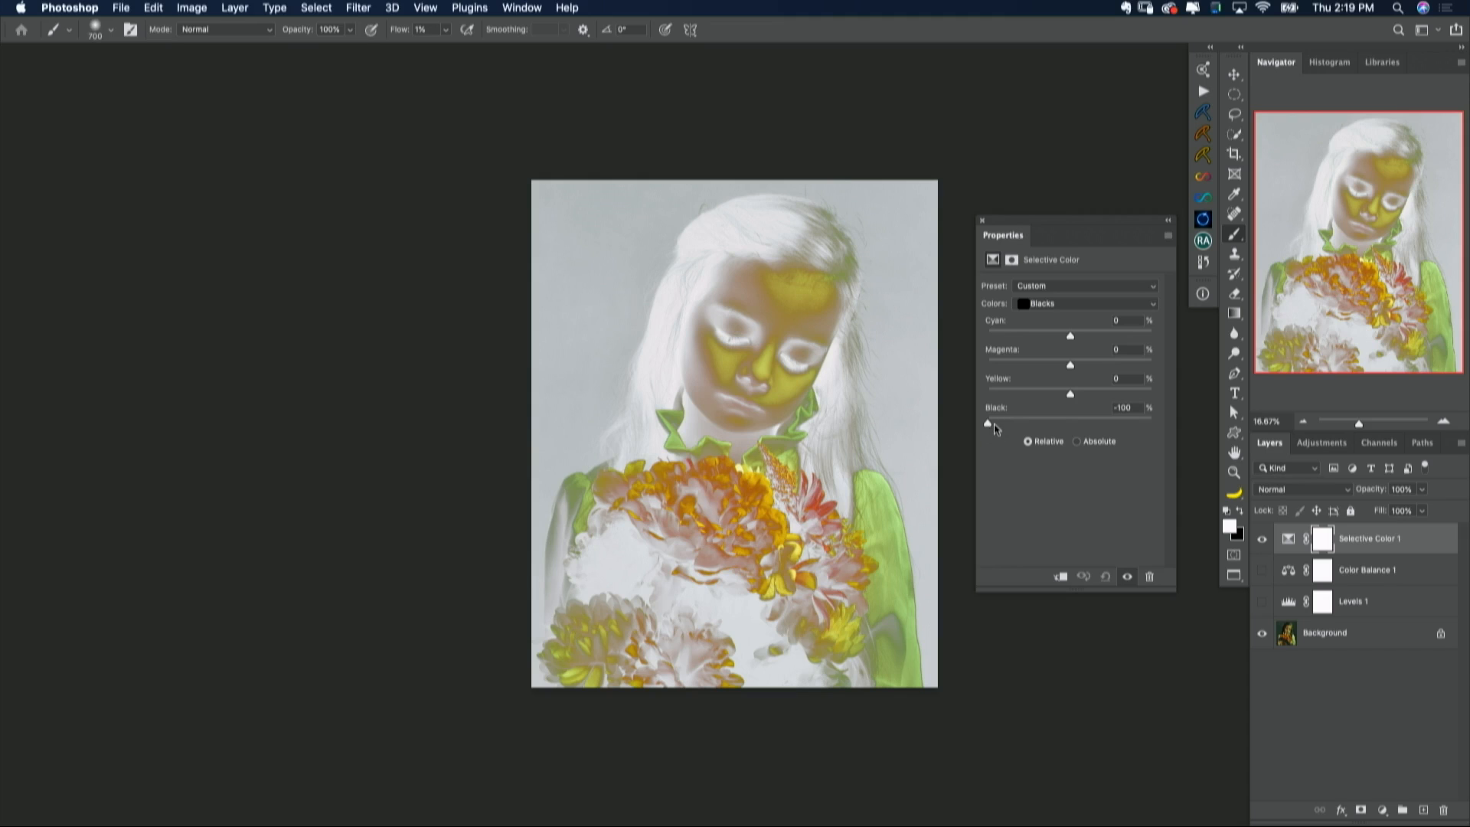
drag(987, 425, 1070, 425)
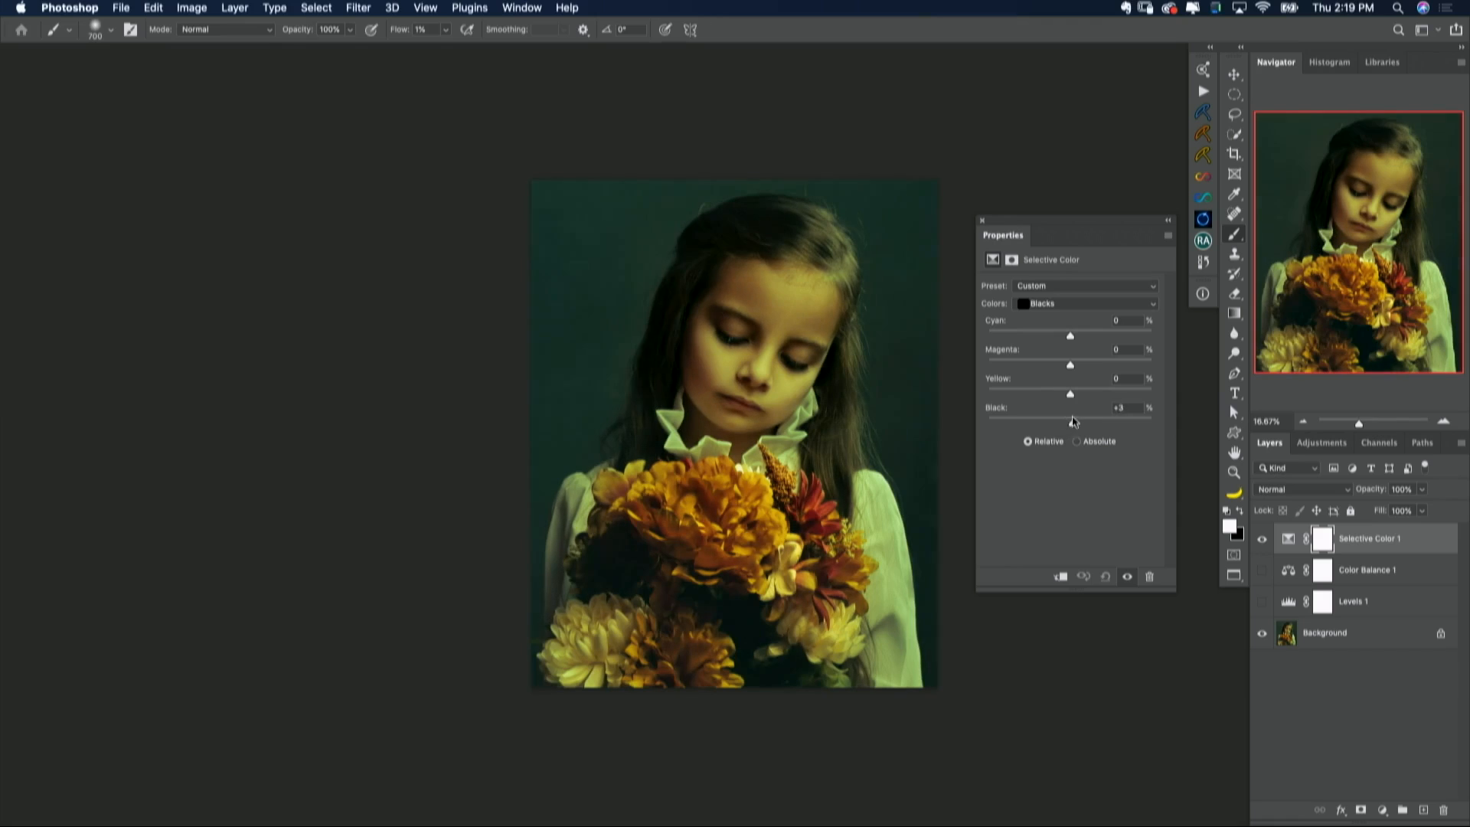
drag(1010, 410, 1005, 409)
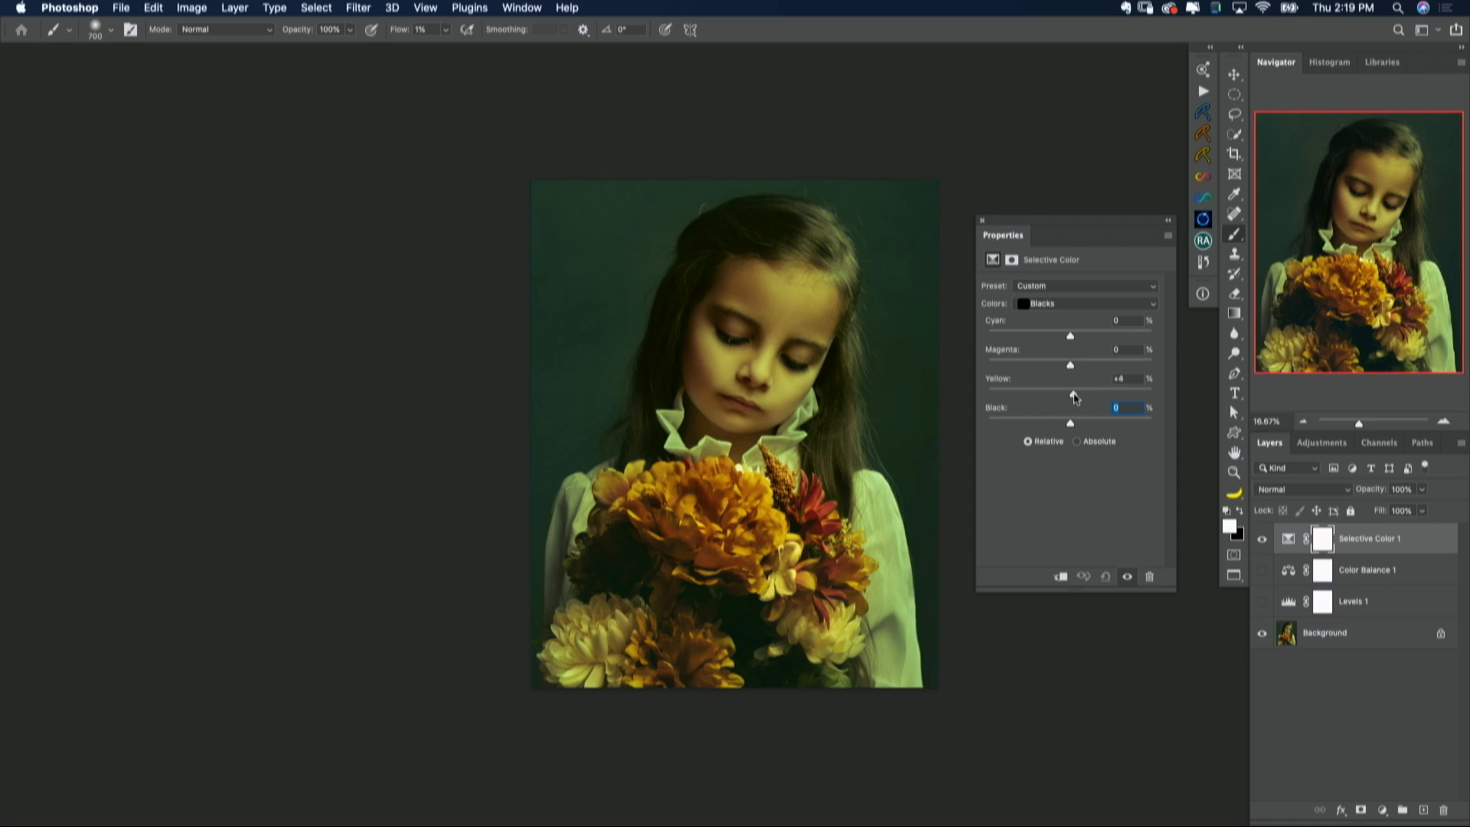
Step: Try Yellow at +8% and -19% for the Blacks range, and reset it to 0
drag(1068, 396, 1072, 399)
drag(1075, 398, 1072, 396)
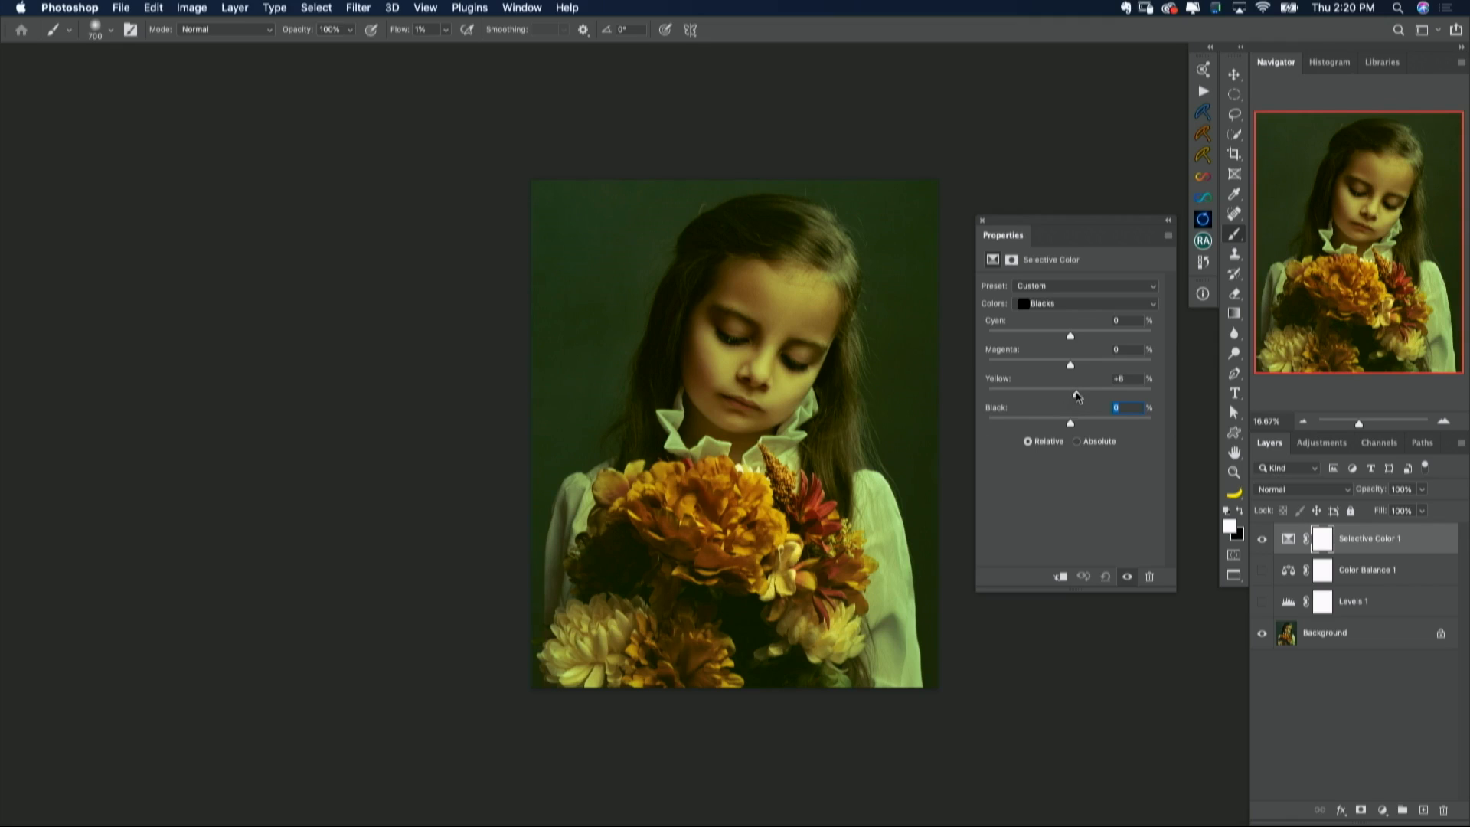
drag(1075, 396, 1055, 393)
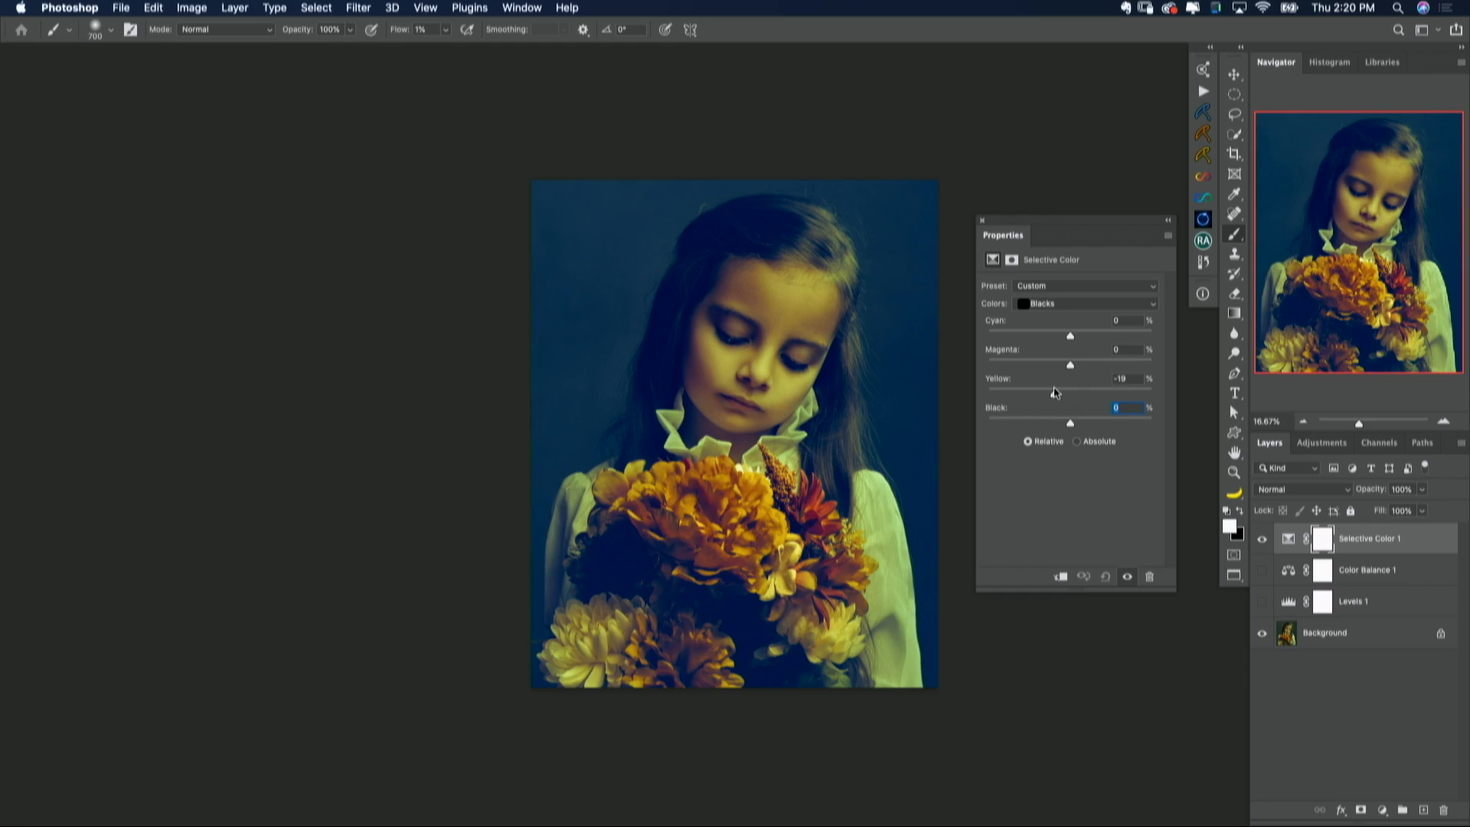
drag(1061, 393, 1077, 395)
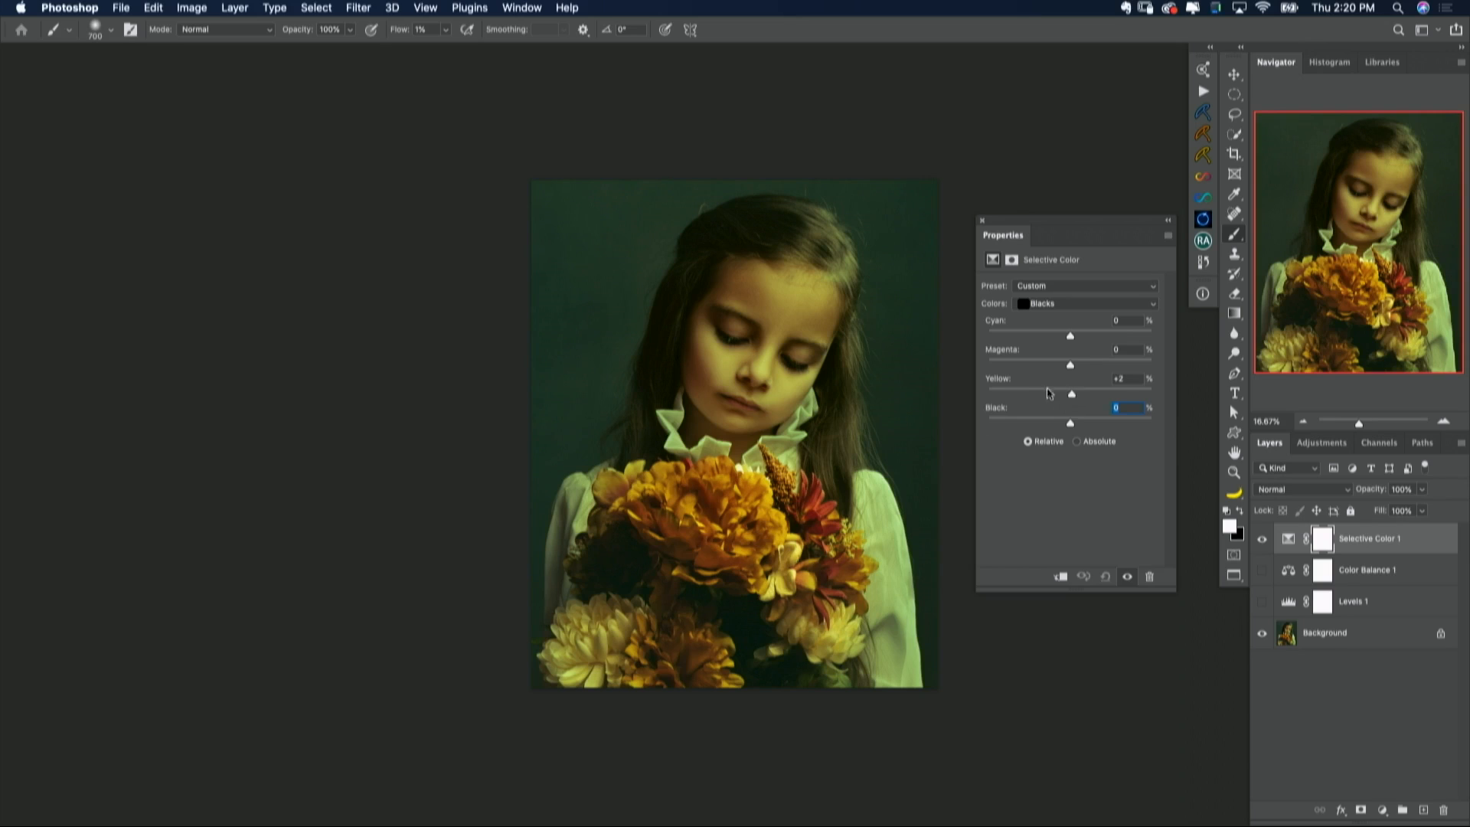
double_click(1008, 380)
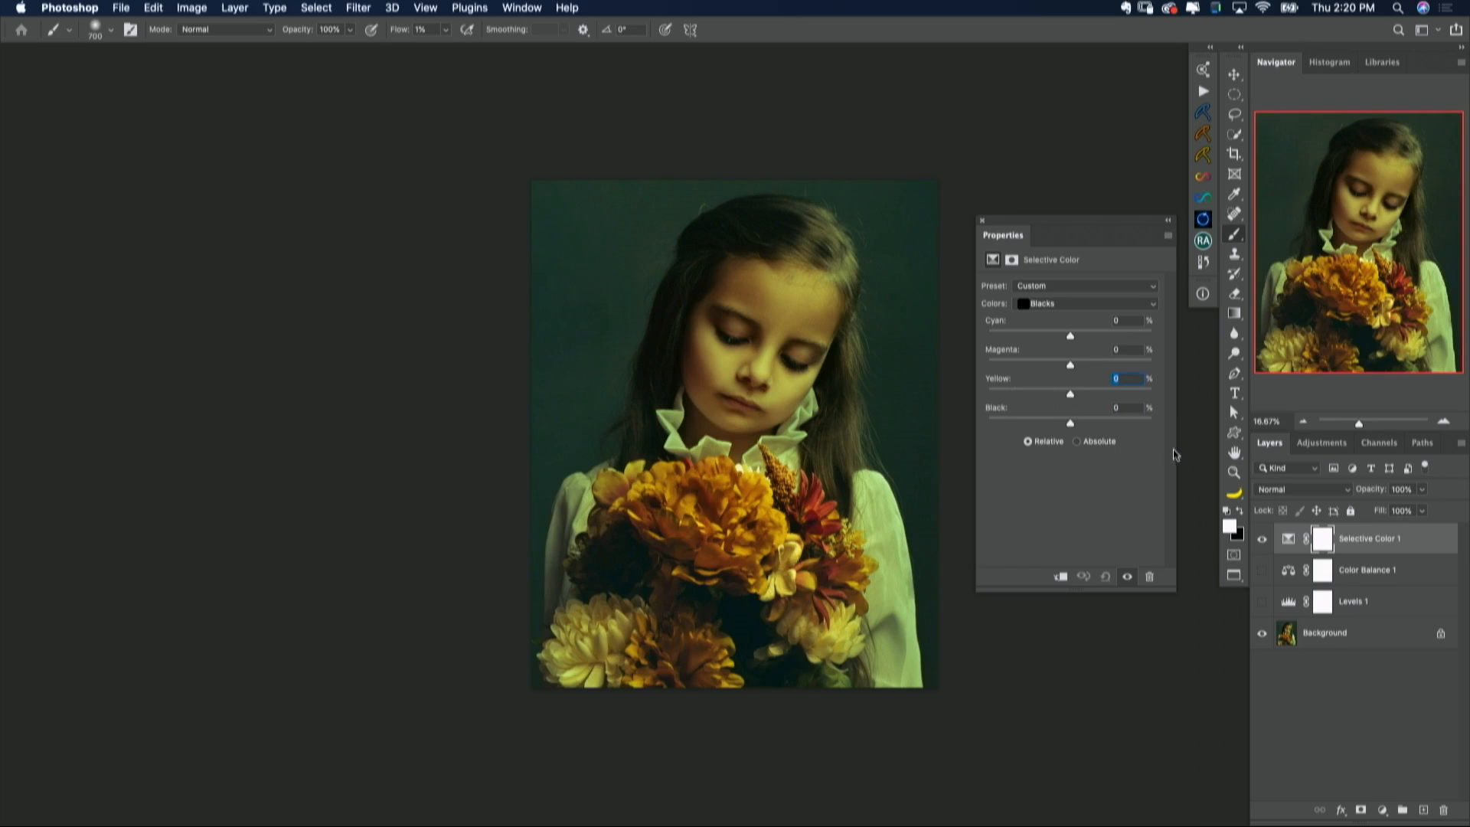
Step: Show the Levels 1 and Color Balance 1 layers again and try a small Yellow increase in the Blacks range
click(1261, 600)
click(1261, 569)
drag(1070, 395, 1080, 396)
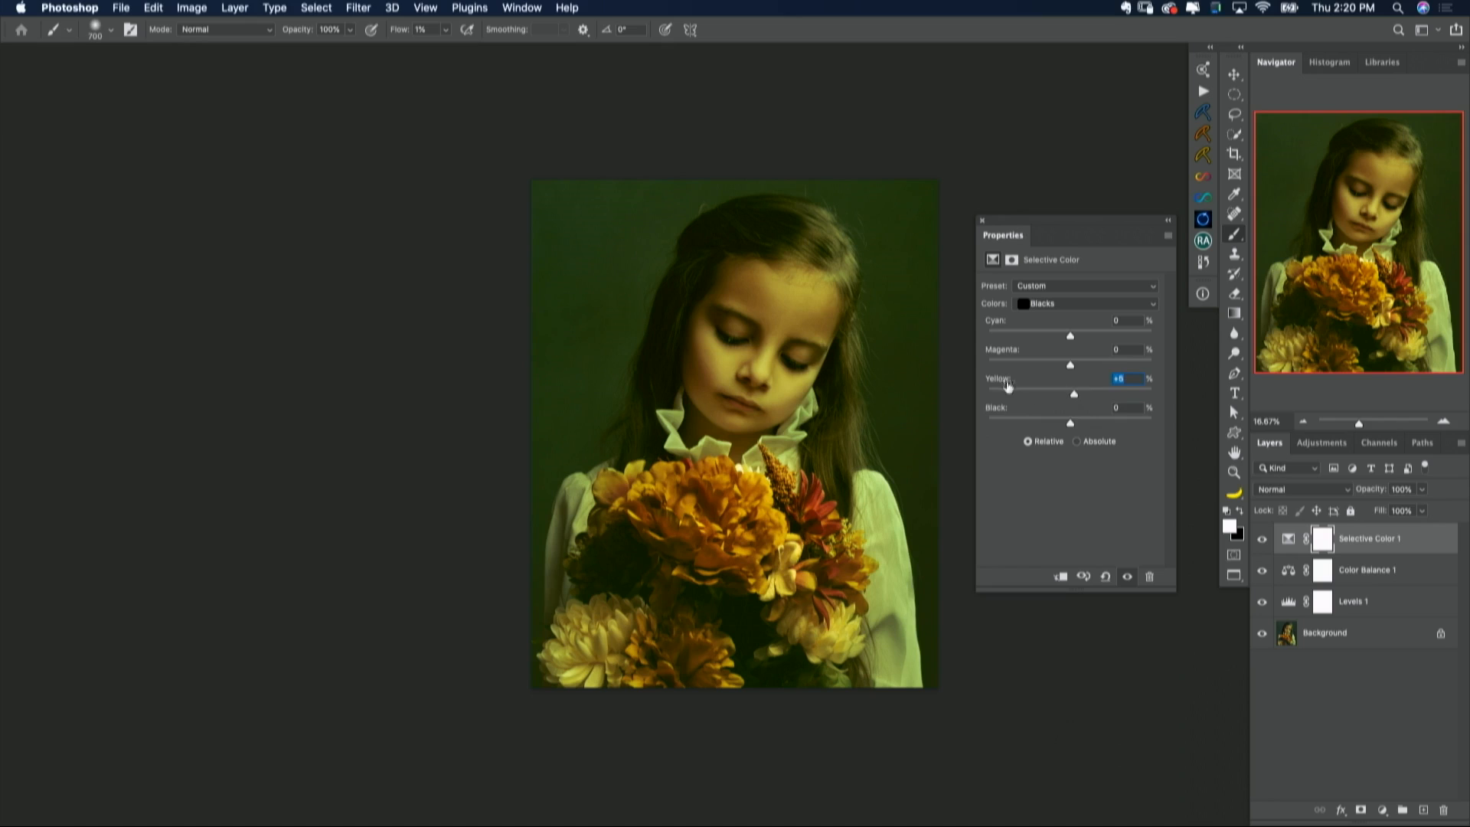
key(Up)
Step: Try Magenta at -2% for the Blacks range and compare the image with Selective Color 1 off and on
drag(1069, 365, 1070, 362)
drag(1069, 366, 1071, 366)
drag(1070, 366, 1068, 366)
click(1262, 539)
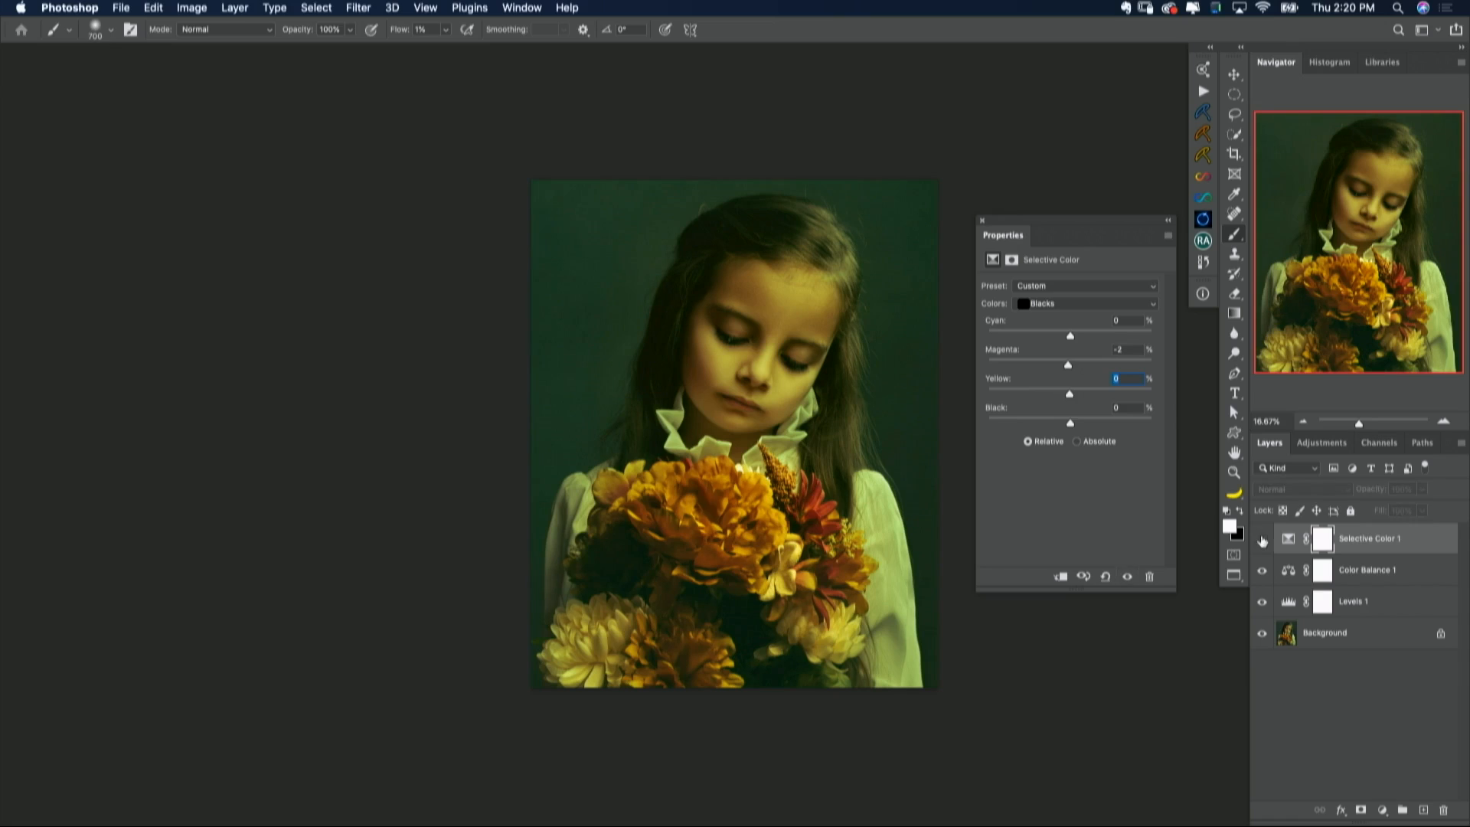
click(1261, 540)
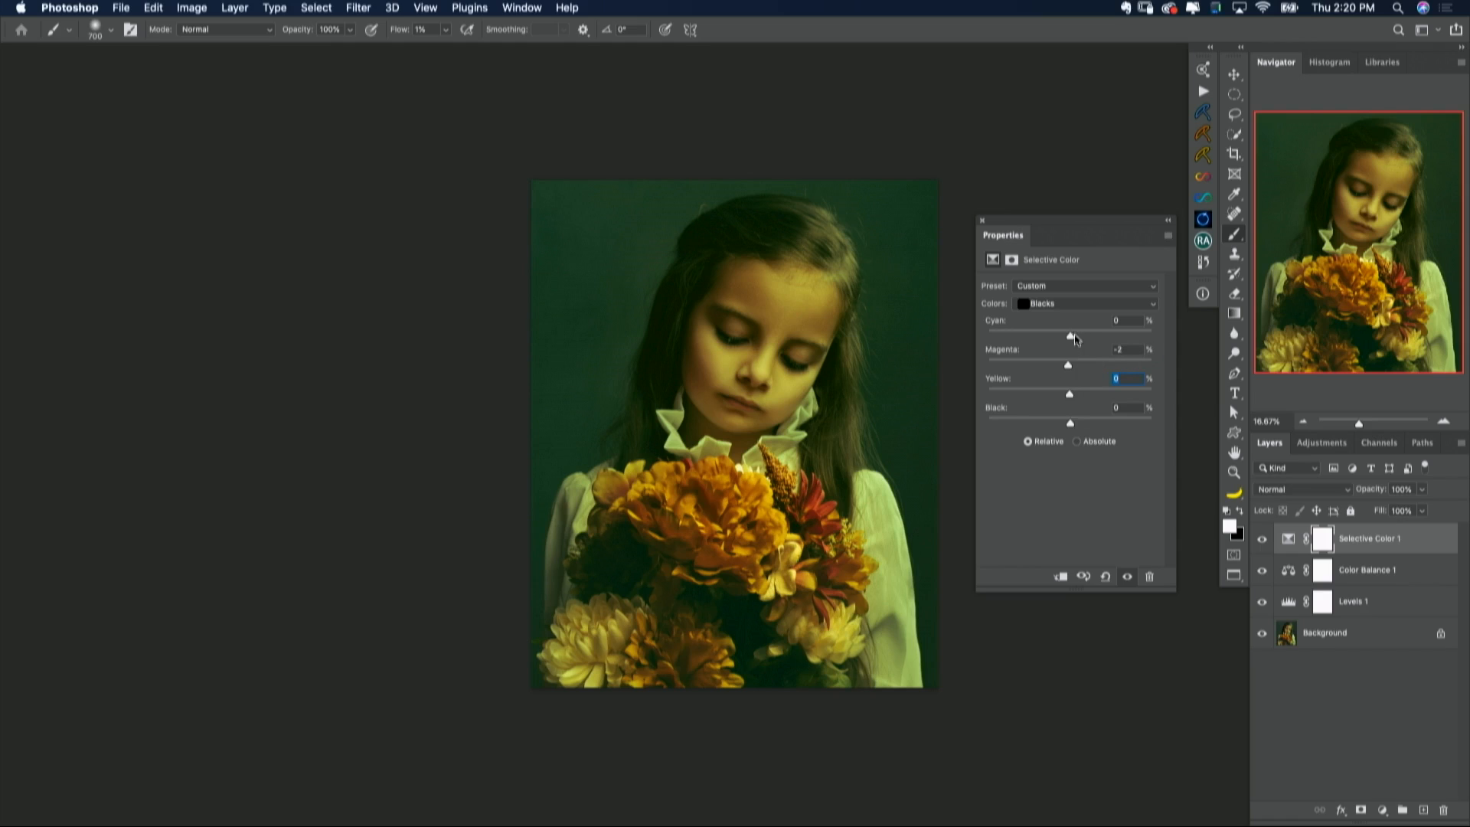
Step: Set Cyan and Magenta to -1% for the Blacks range, and toggle Selective Color 1 to compare
drag(1070, 336, 1073, 336)
drag(1124, 352, 1116, 350)
text(-)
click(1261, 539)
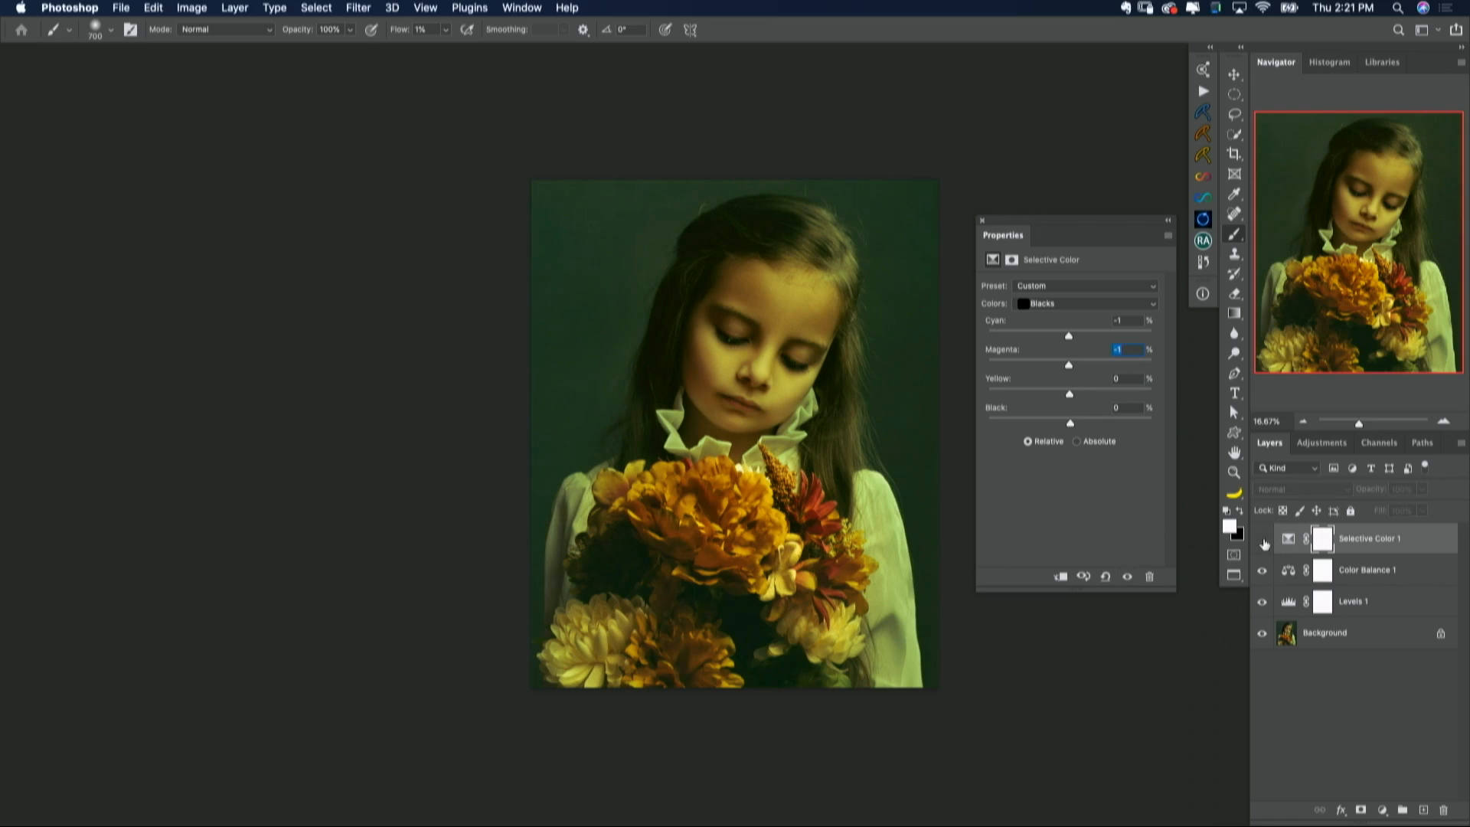
click(1262, 539)
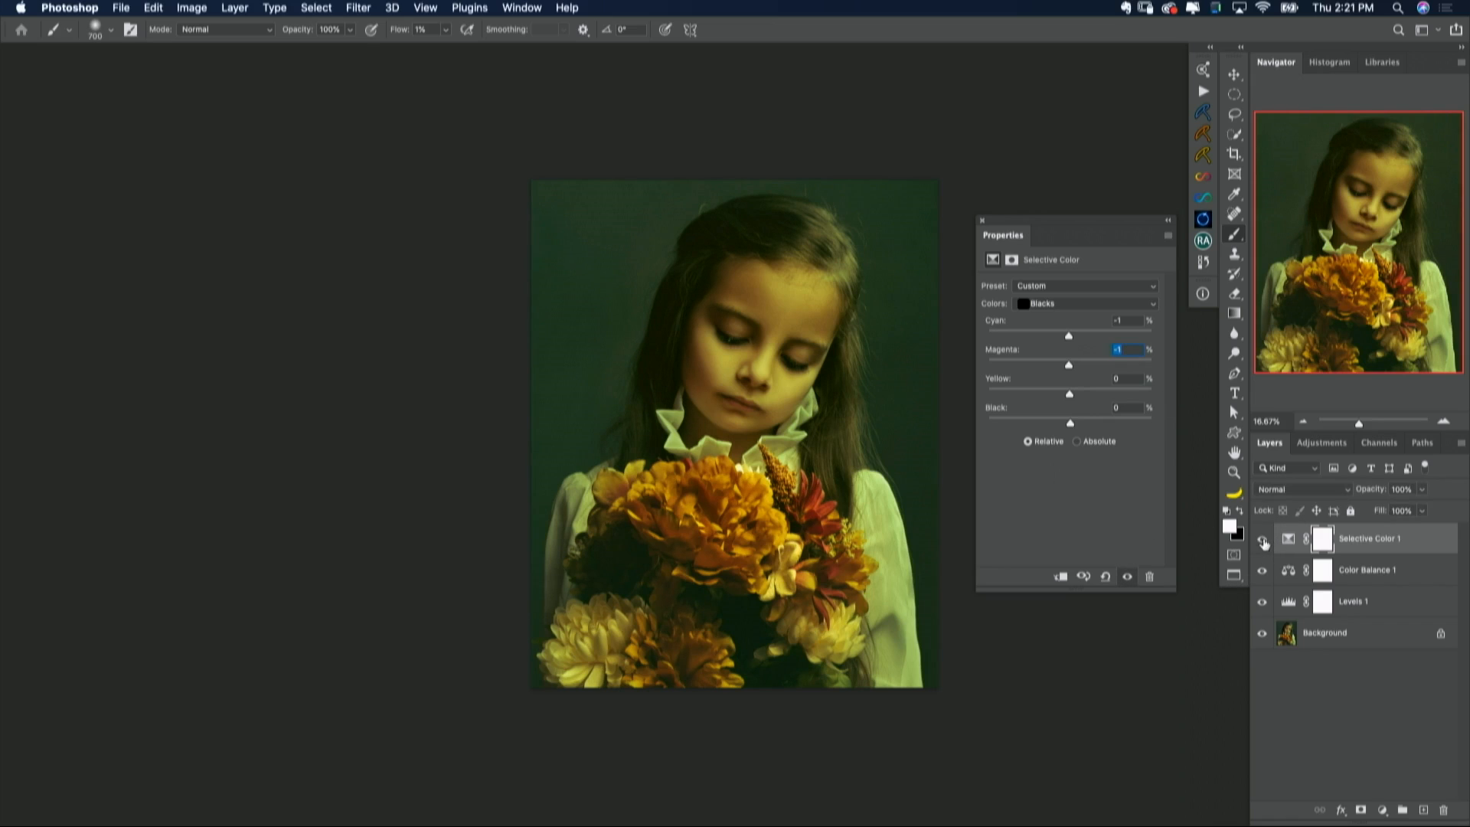
Step: Try different Black amounts for the Neutrals and Whites ranges, resetting each to 0
click(1090, 304)
click(1072, 293)
mouse_move(1070, 423)
mouse_down()
mouse_move(1167, 436)
mouse_move(998, 420)
mouse_move(1064, 424)
mouse_move(1002, 406)
mouse_move(1095, 397)
mouse_move(1037, 396)
mouse_move(1138, 400)
mouse_move(1039, 398)
mouse_move(1070, 395)
mouse_up()
click(1080, 305)
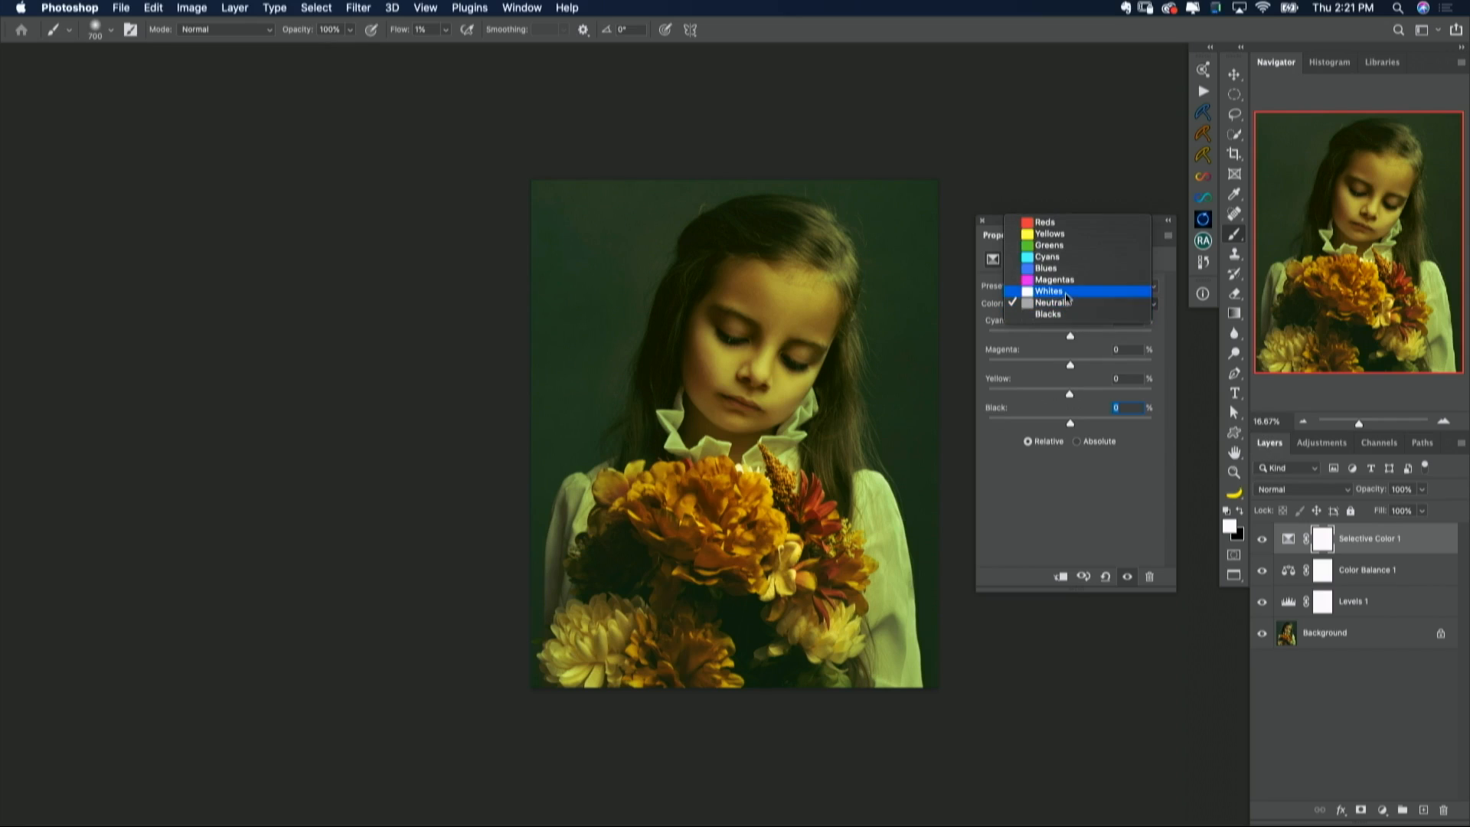
click(1063, 291)
drag(1070, 424, 1008, 413)
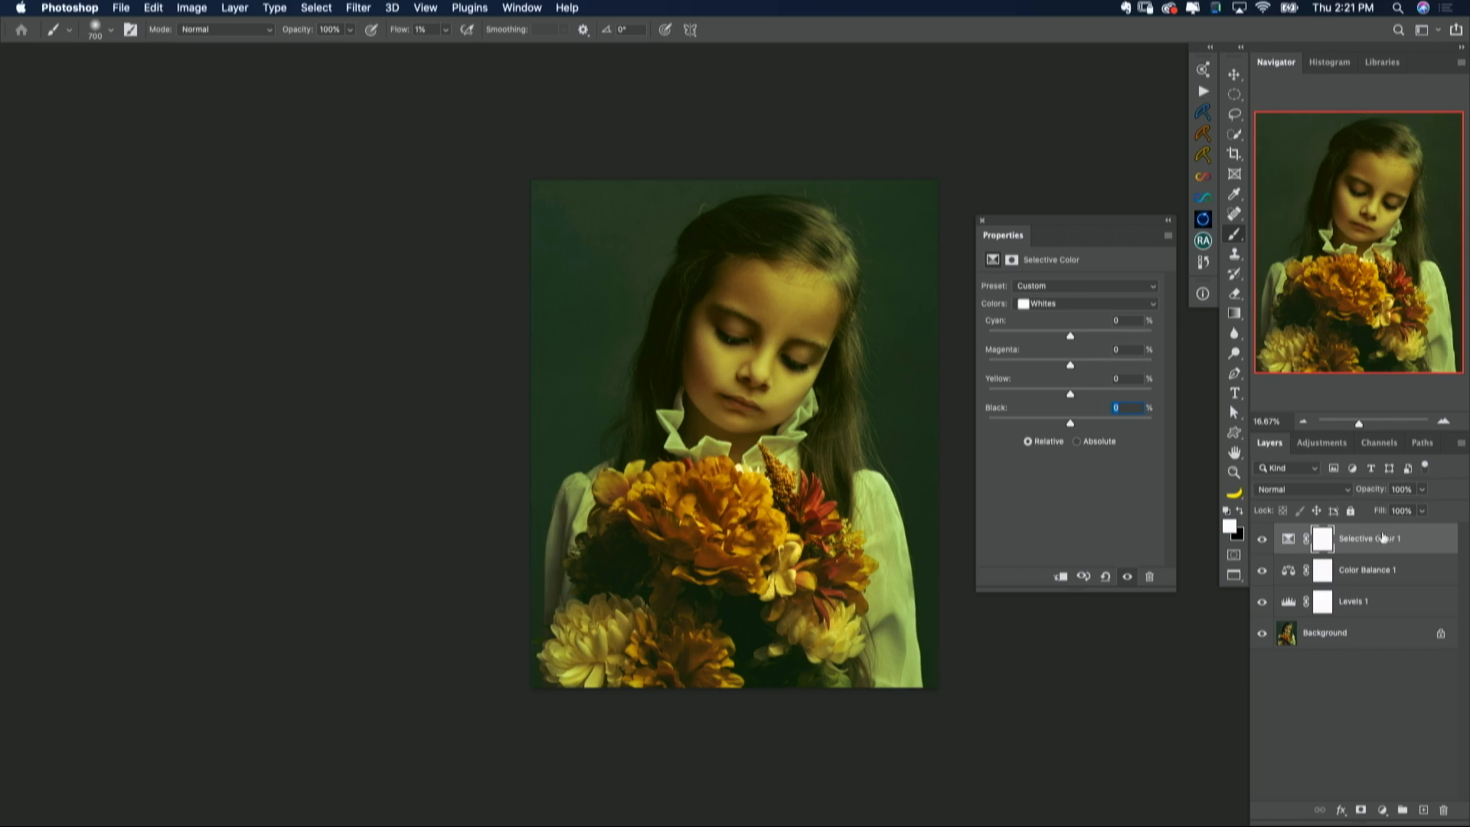
Step: Toggle the Selective Color 1 layer to compare the portrait with and without it
mouse_move(1387, 540)
mouse_down()
mouse_move(1401, 766)
mouse_move(1423, 815)
mouse_move(1446, 798)
mouse_move(1432, 579)
mouse_move(1416, 533)
mouse_move(1388, 539)
mouse_up()
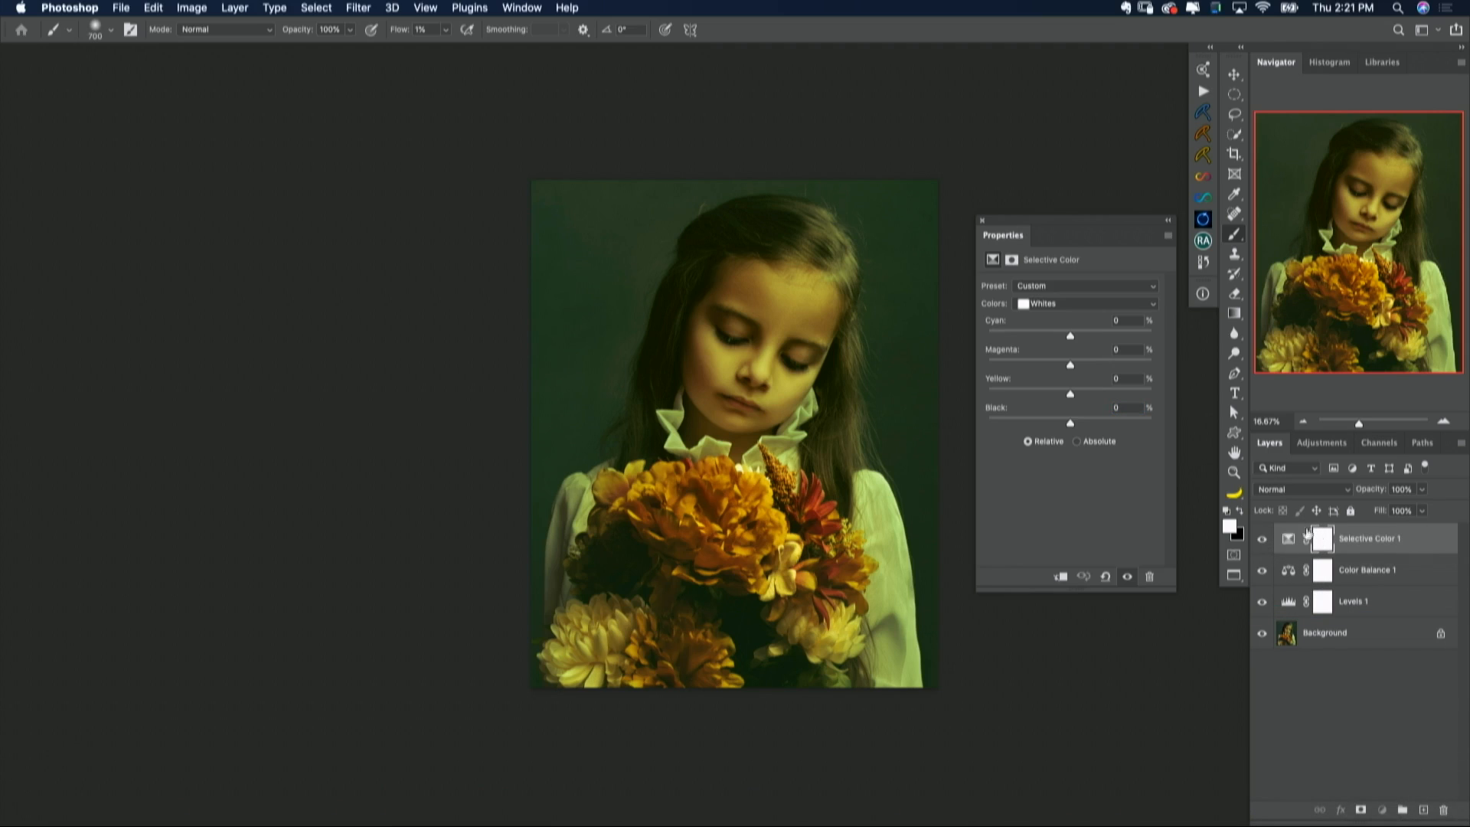
click(1263, 540)
click(1262, 540)
Step: Add a Gradient Map adjustment layer above Selective Color 1 and open its gradient in the Gradient Editor
click(1382, 811)
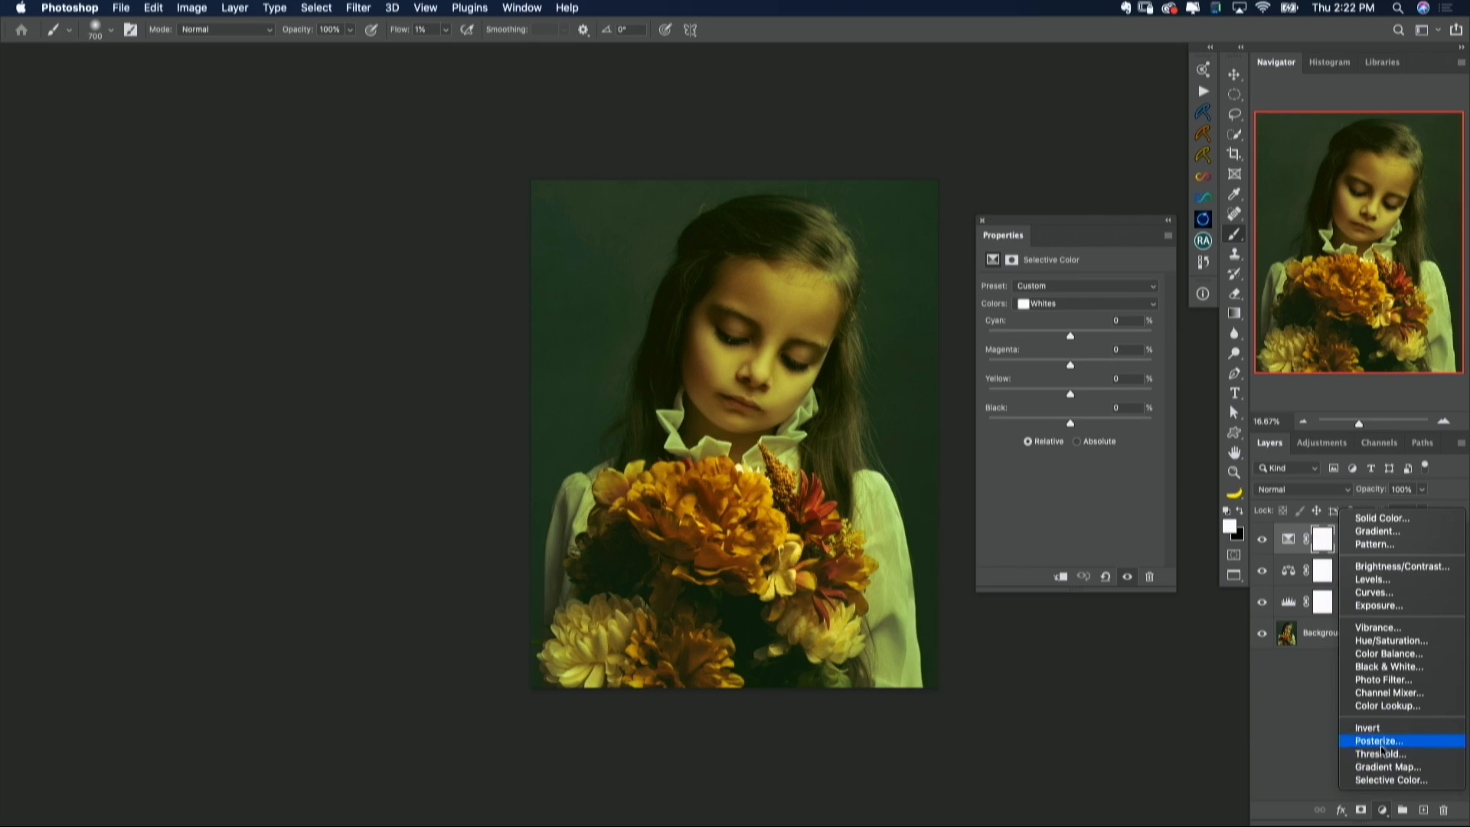
click(1382, 768)
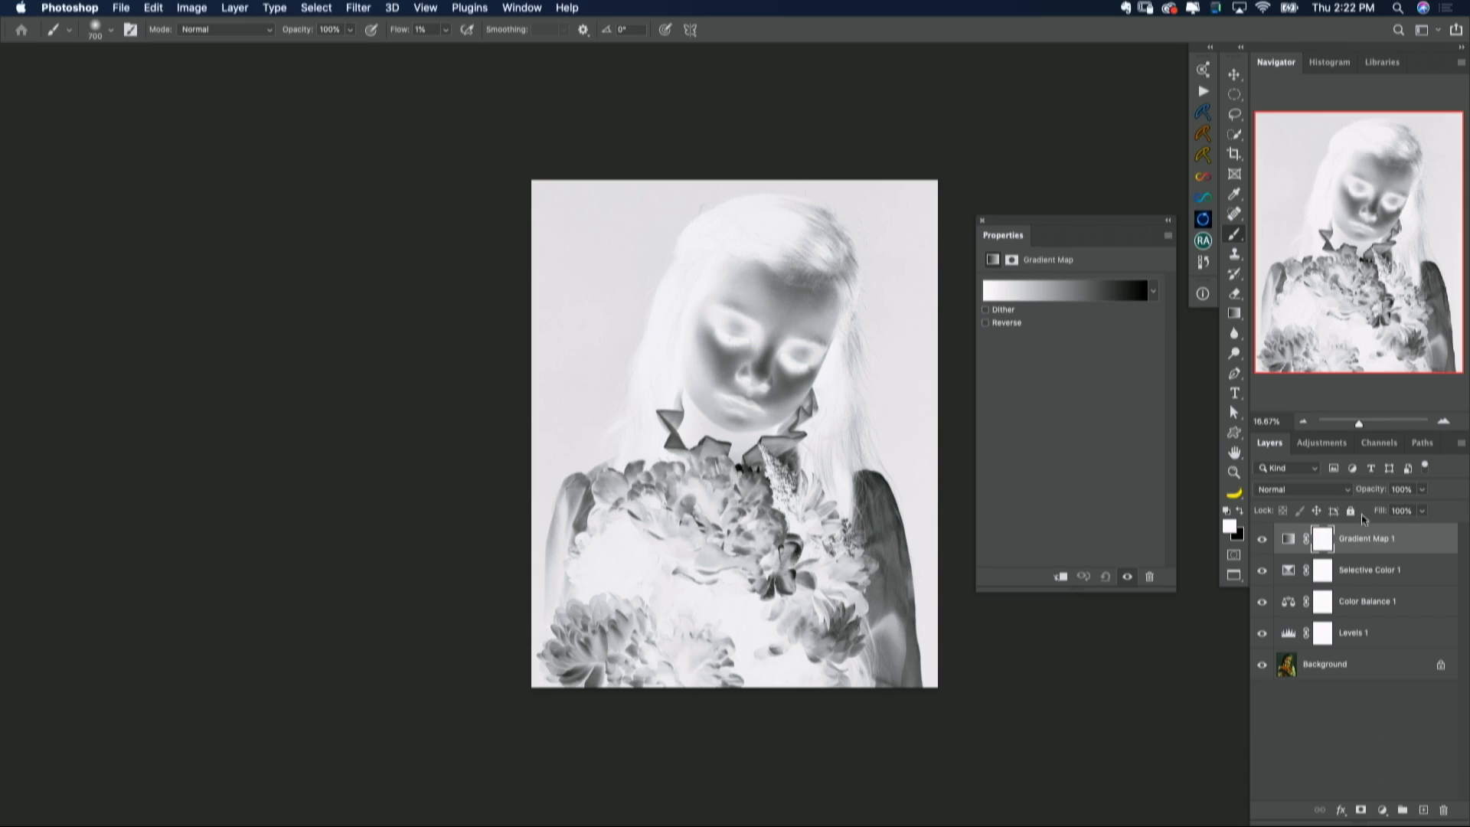
click(1048, 297)
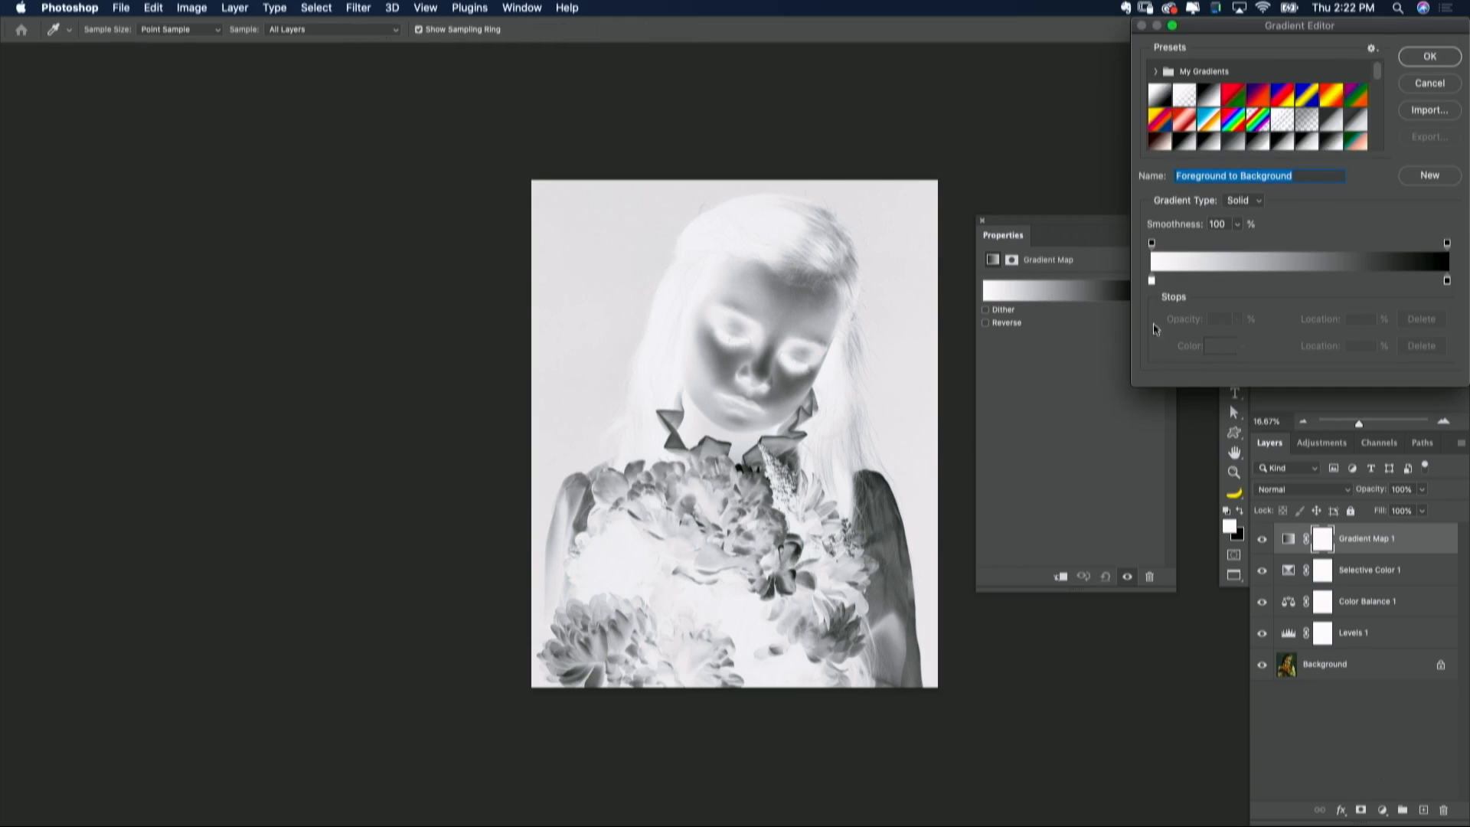
drag(1275, 32, 1050, 31)
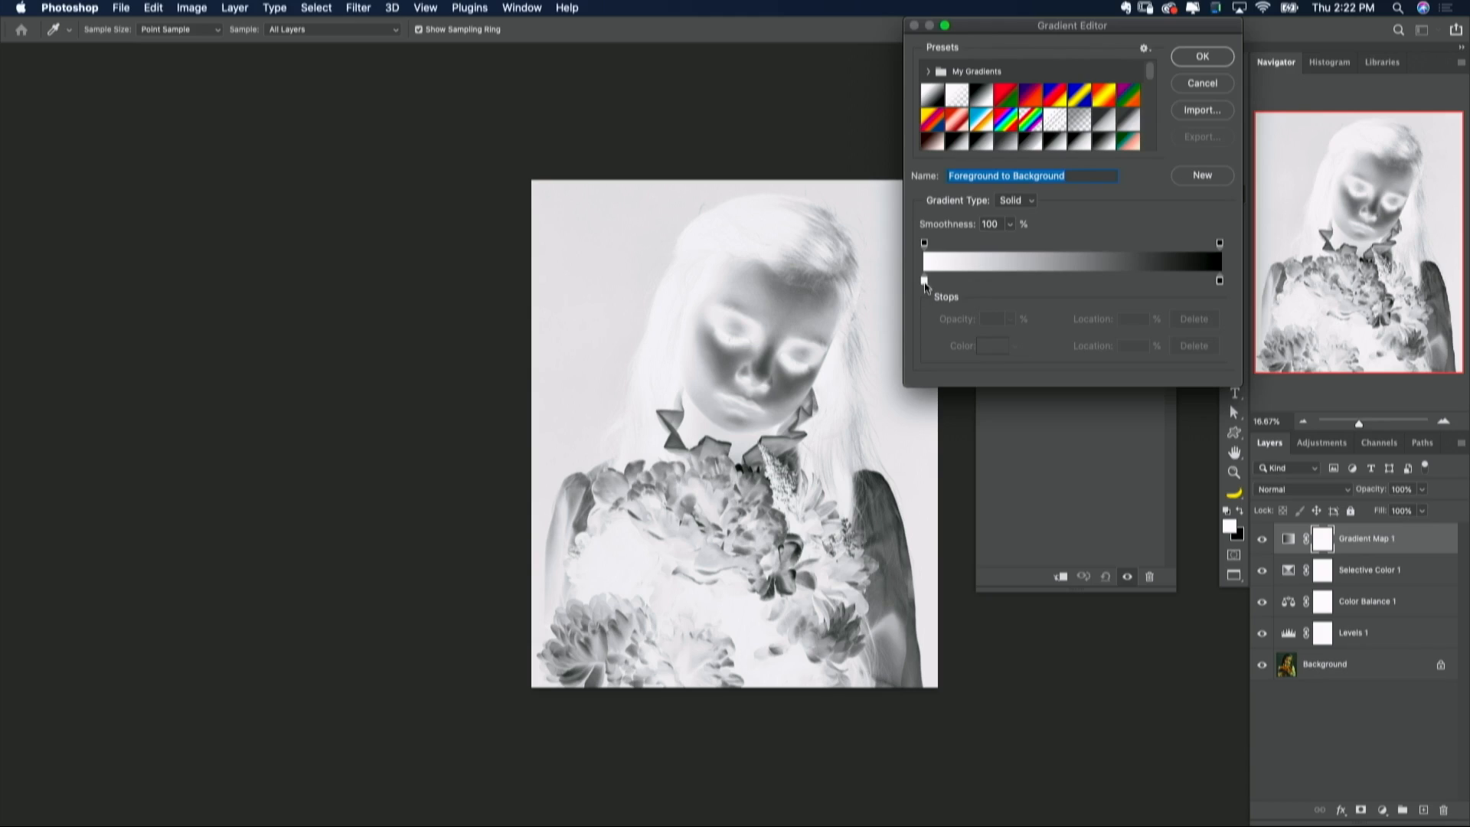
Step: Set the gradient's starting color stop at location 0% to dark brown 1f1204
double_click(925, 281)
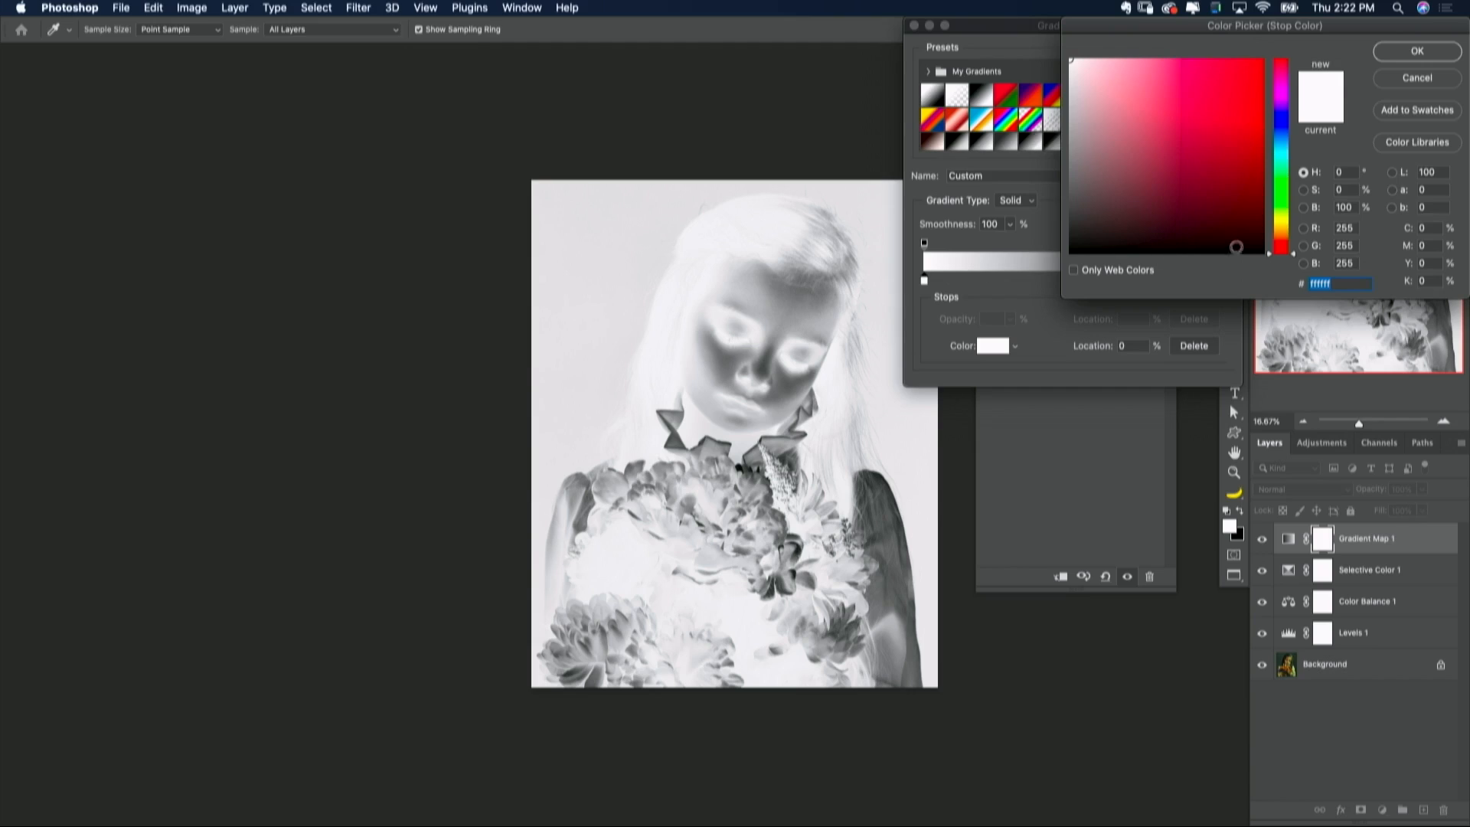
click(1257, 235)
mouse_move(1257, 235)
mouse_down()
mouse_move(1272, 244)
mouse_move(1238, 229)
mouse_up()
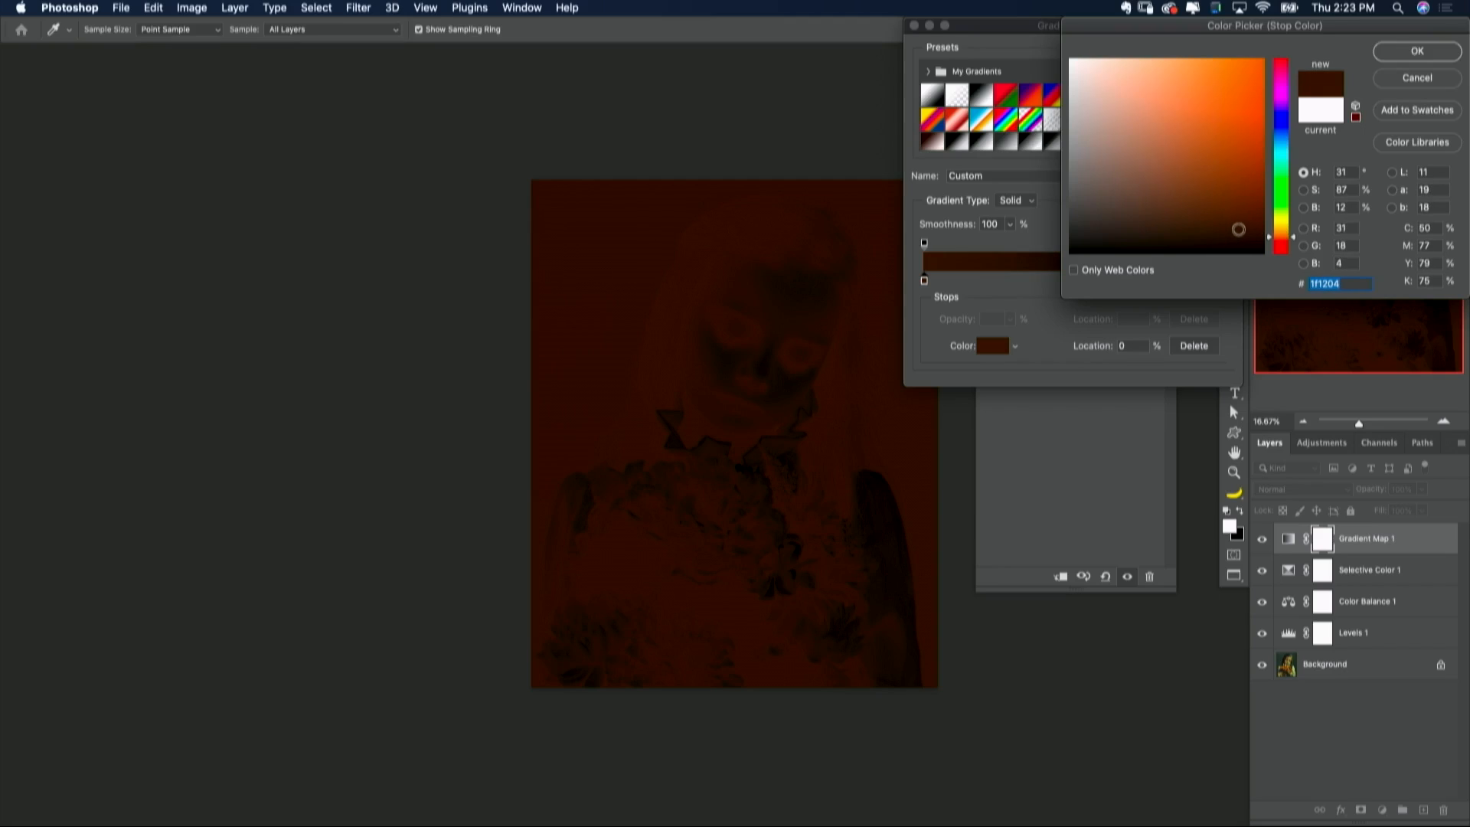
click(1395, 58)
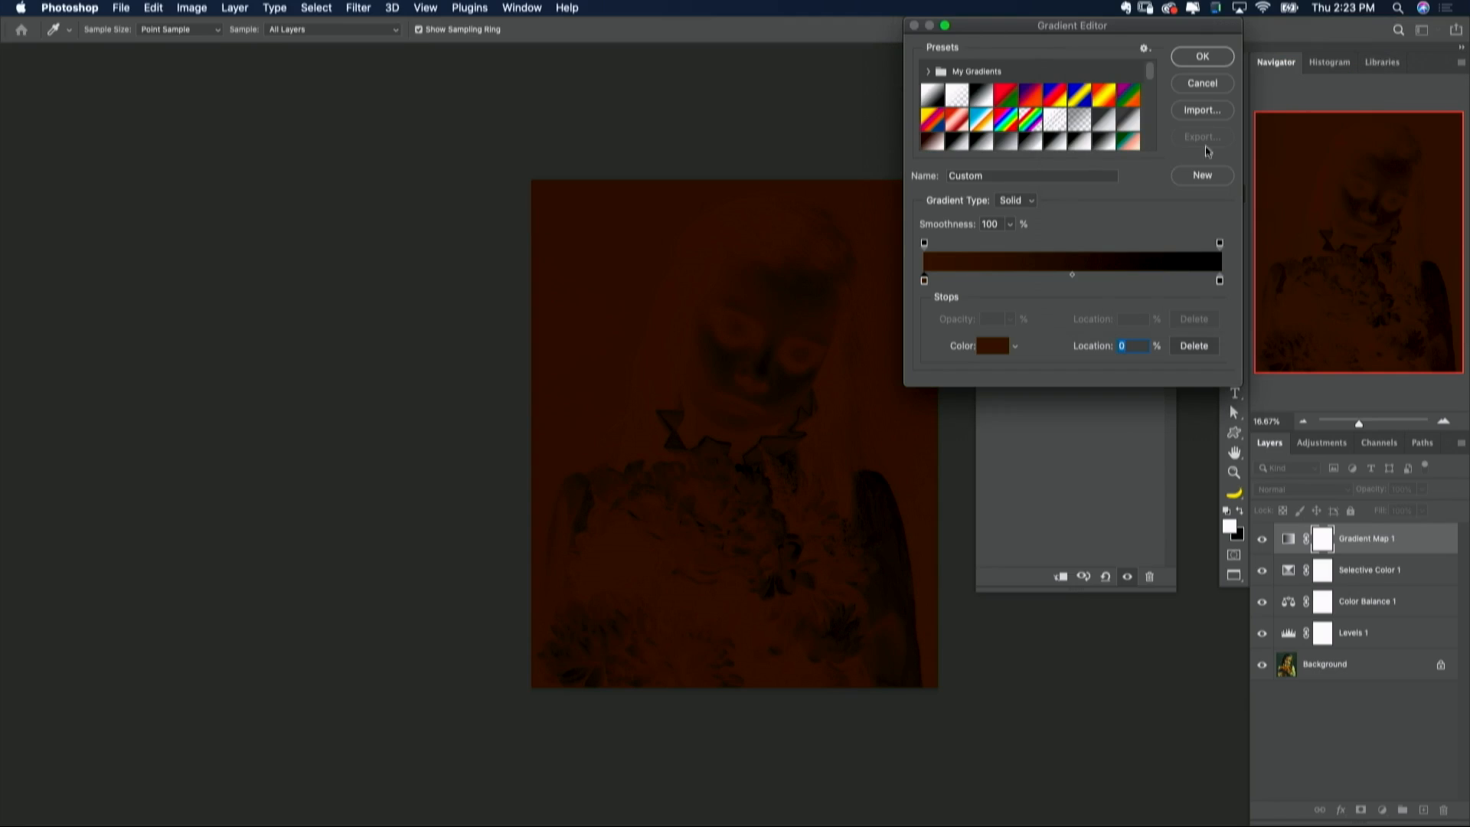
Step: Add a color stop at the 50% location of the gradient and set it to brown 503110
click(1071, 280)
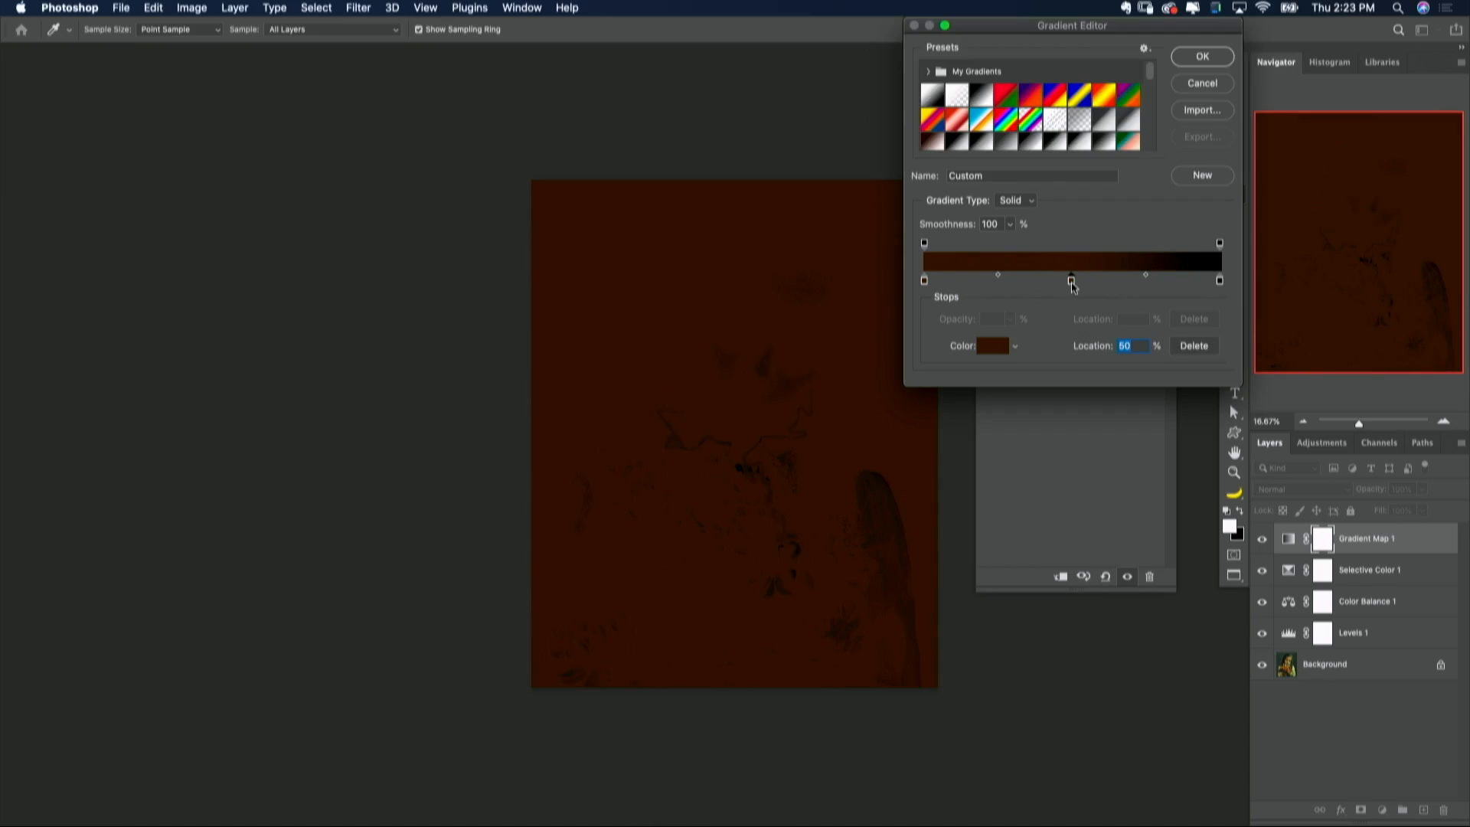
double_click(1071, 281)
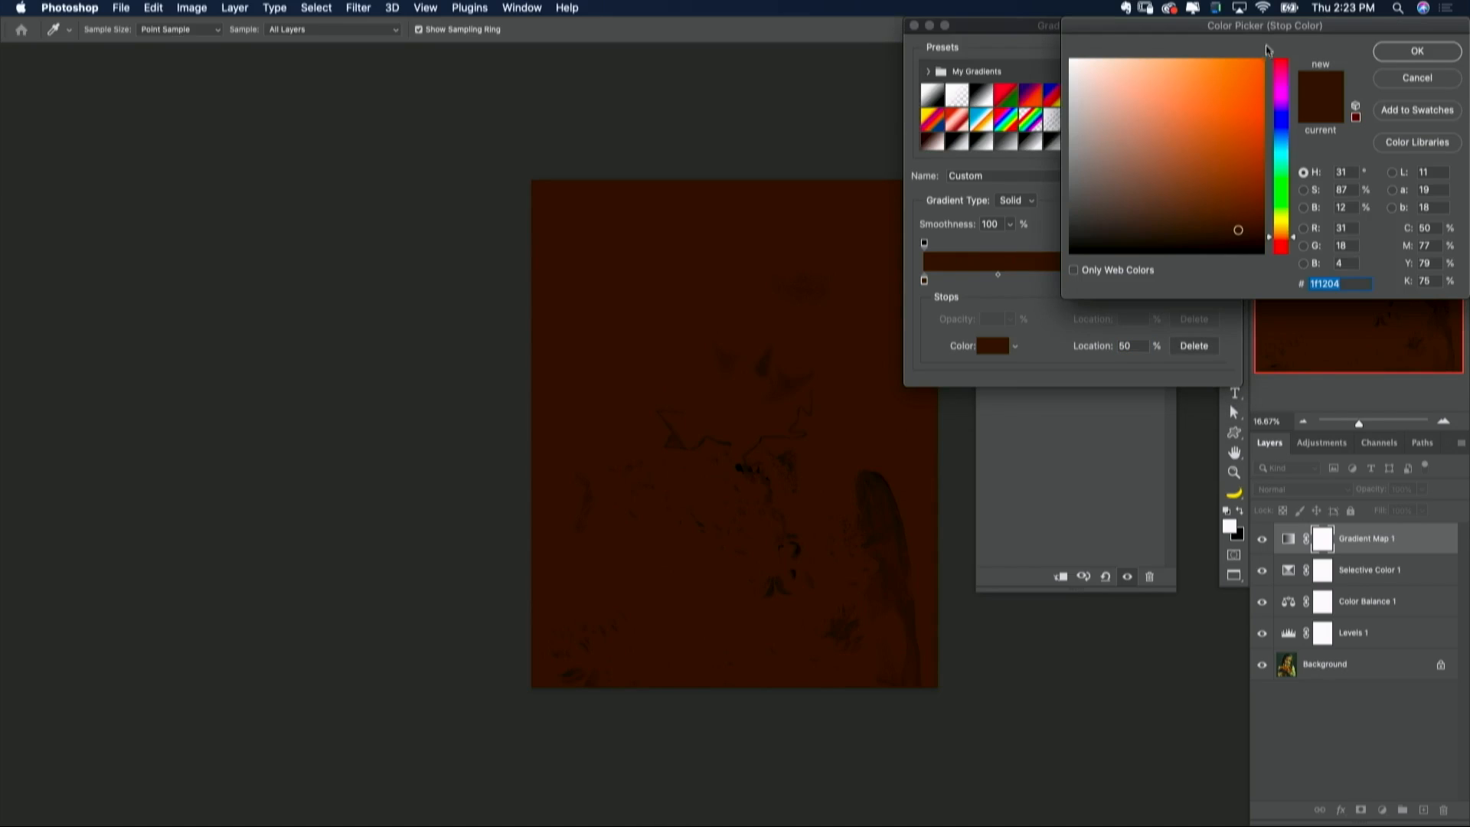
drag(1286, 30, 434, 46)
drag(390, 206, 374, 207)
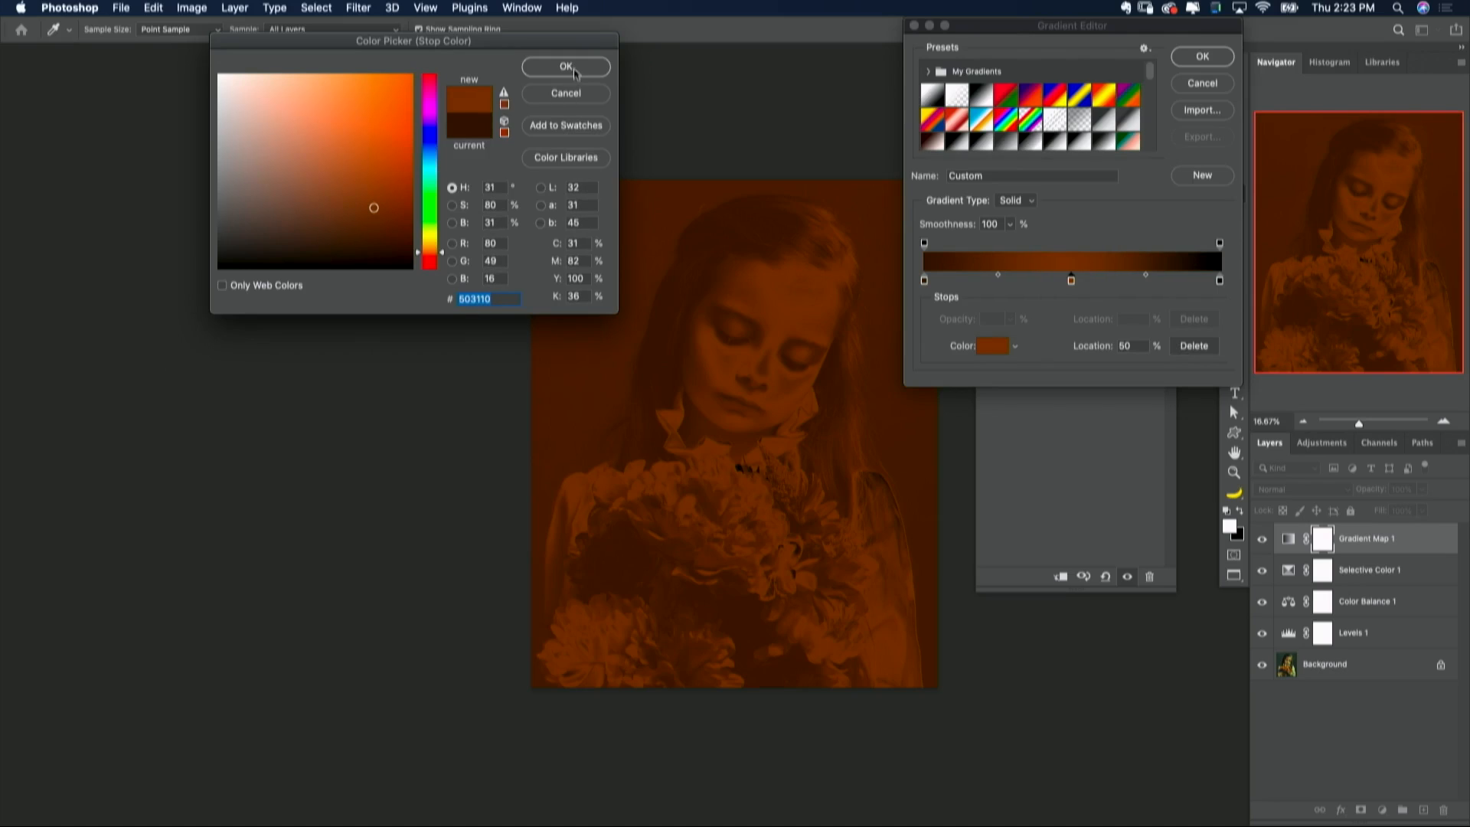
click(566, 69)
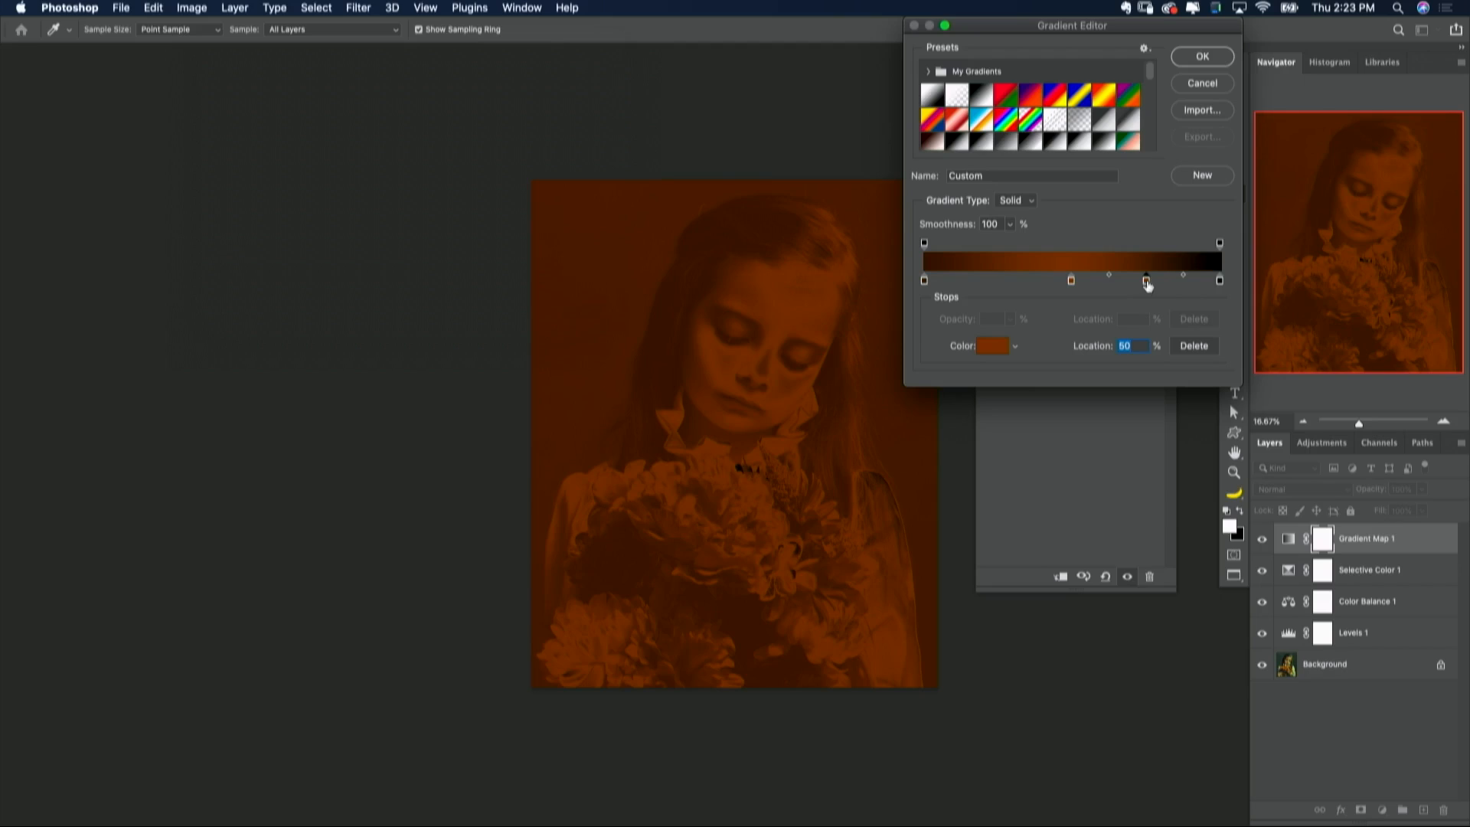
Step: Add a color stop at the 75% location of the gradient and set it to light tan 9f8160
click(1145, 281)
double_click(1146, 281)
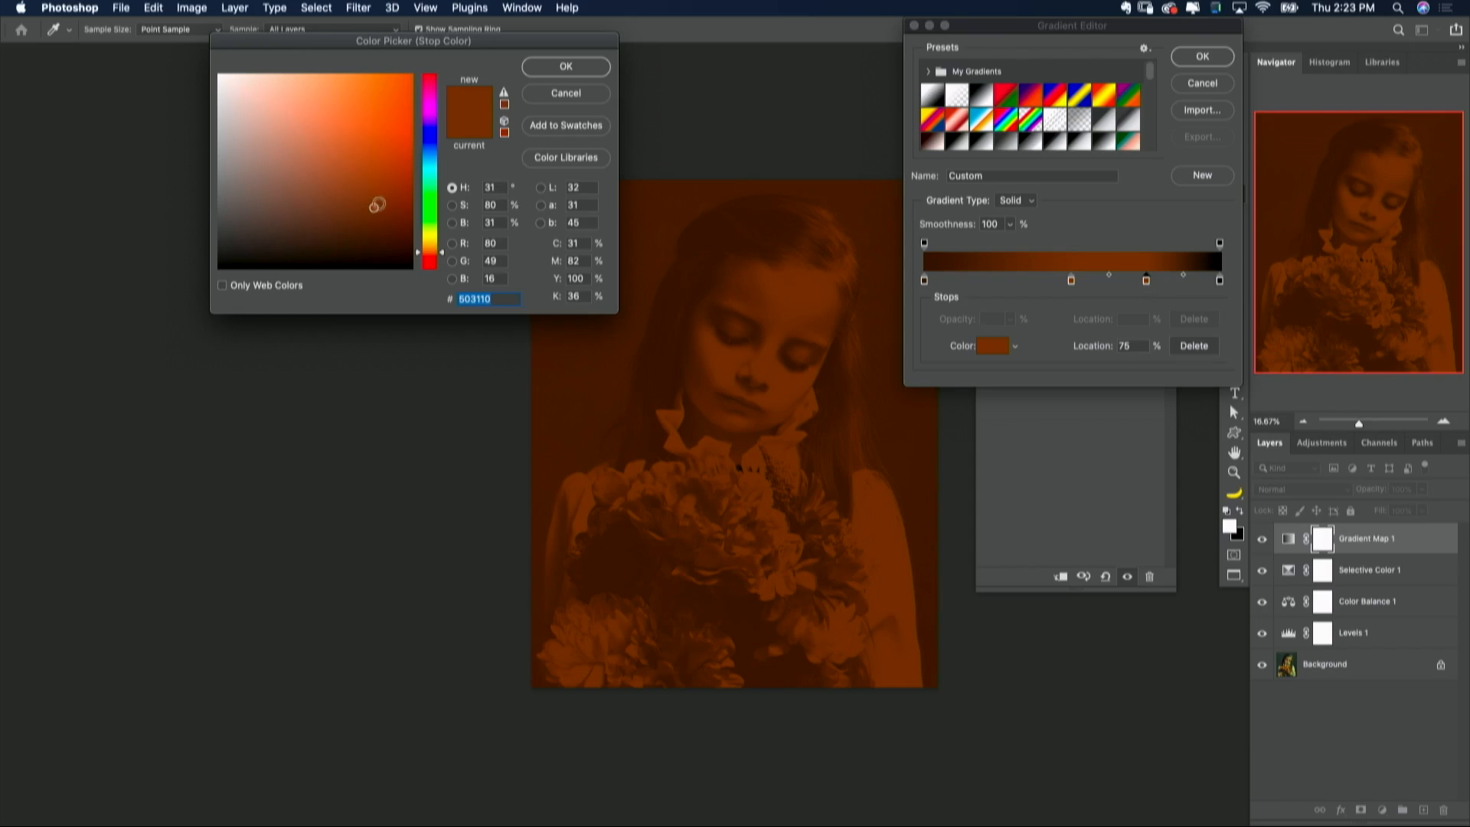
mouse_move(375, 207)
mouse_down()
mouse_move(359, 152)
mouse_move(329, 138)
mouse_move(288, 140)
mouse_move(294, 150)
mouse_up()
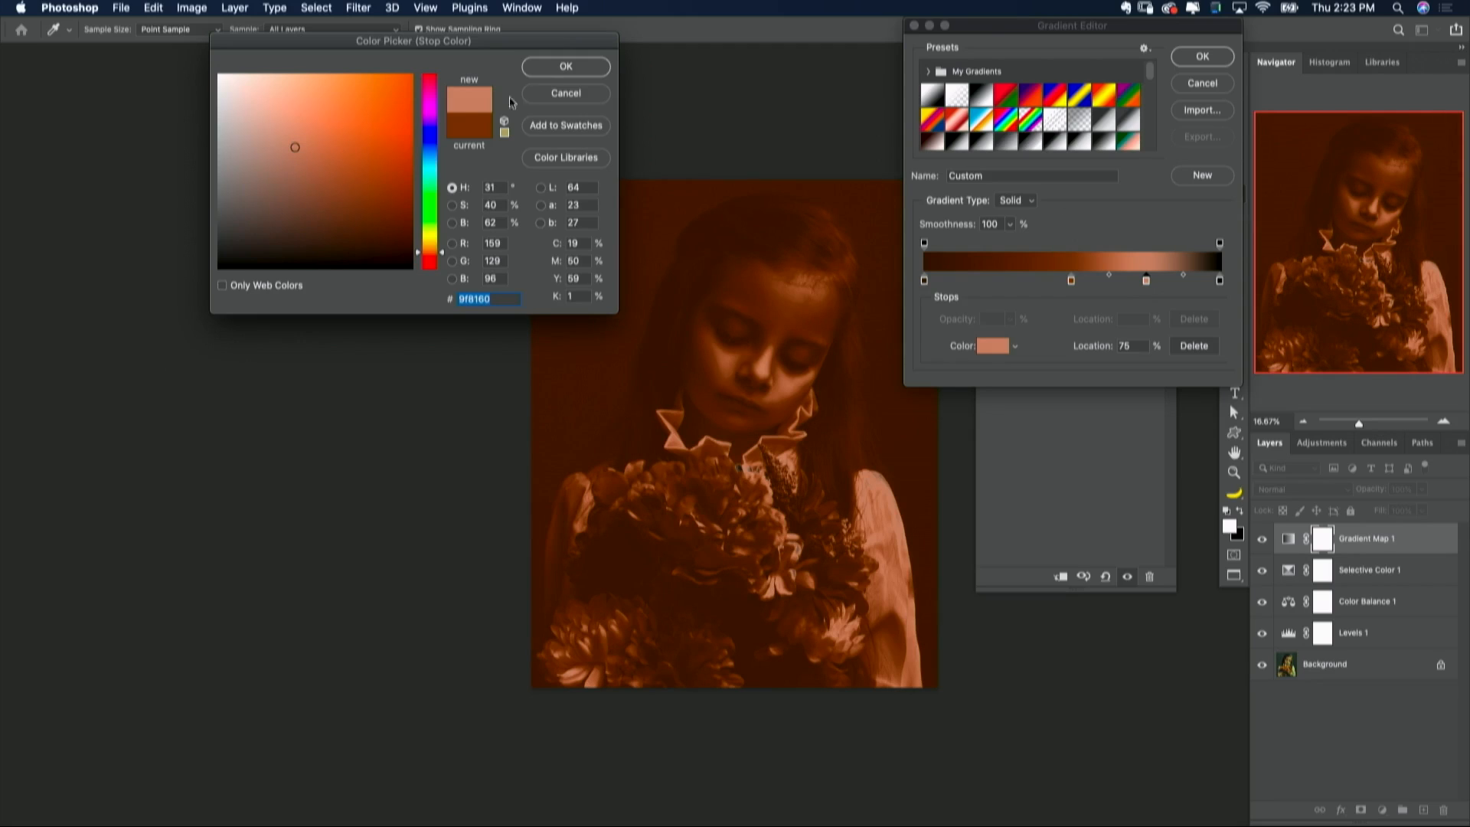
click(565, 66)
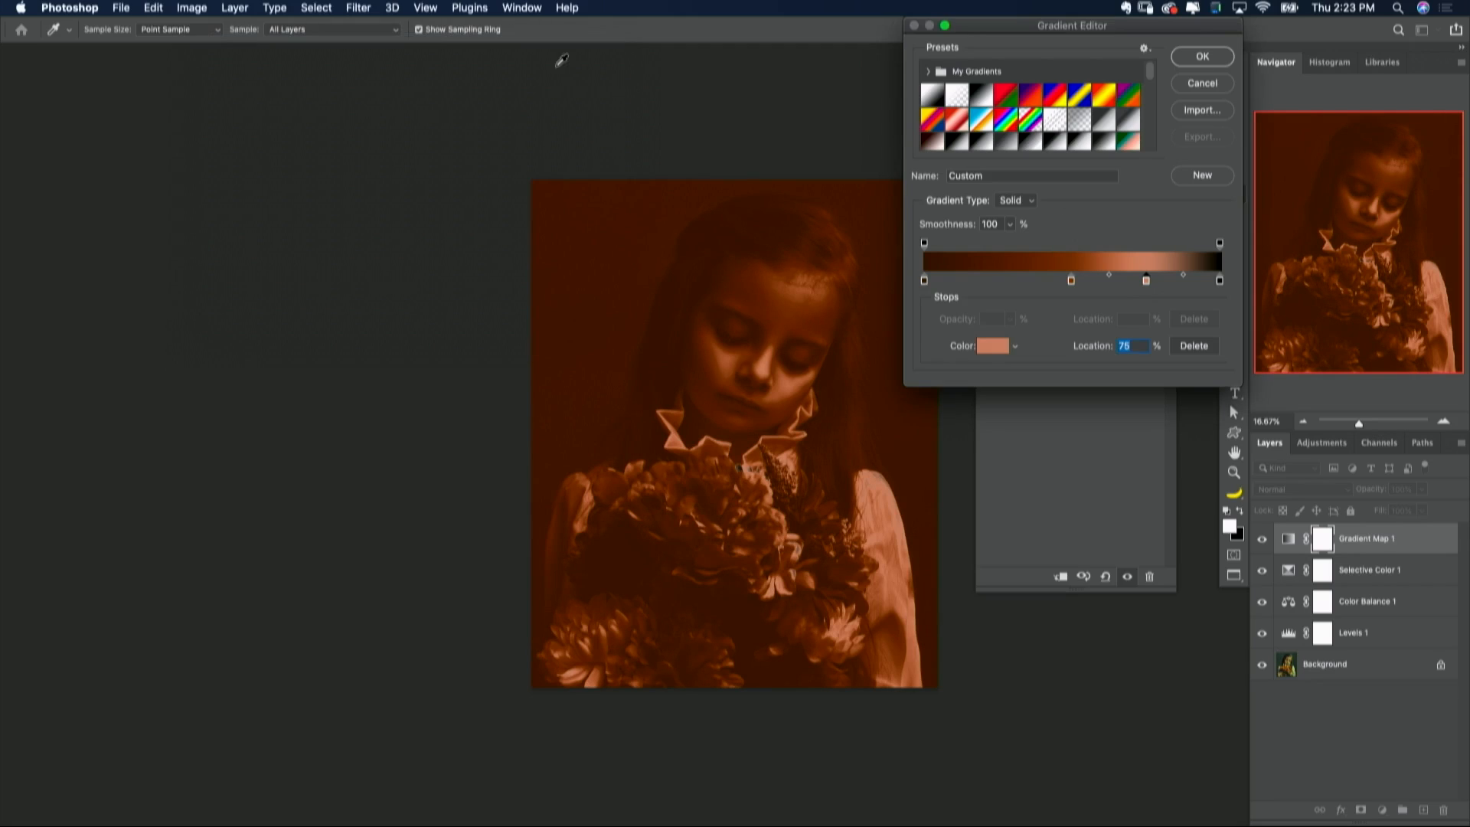
Step: Set the gradient's ending color stop at location 100% to light cream eee5d3 and accept the finished gradient
double_click(1219, 281)
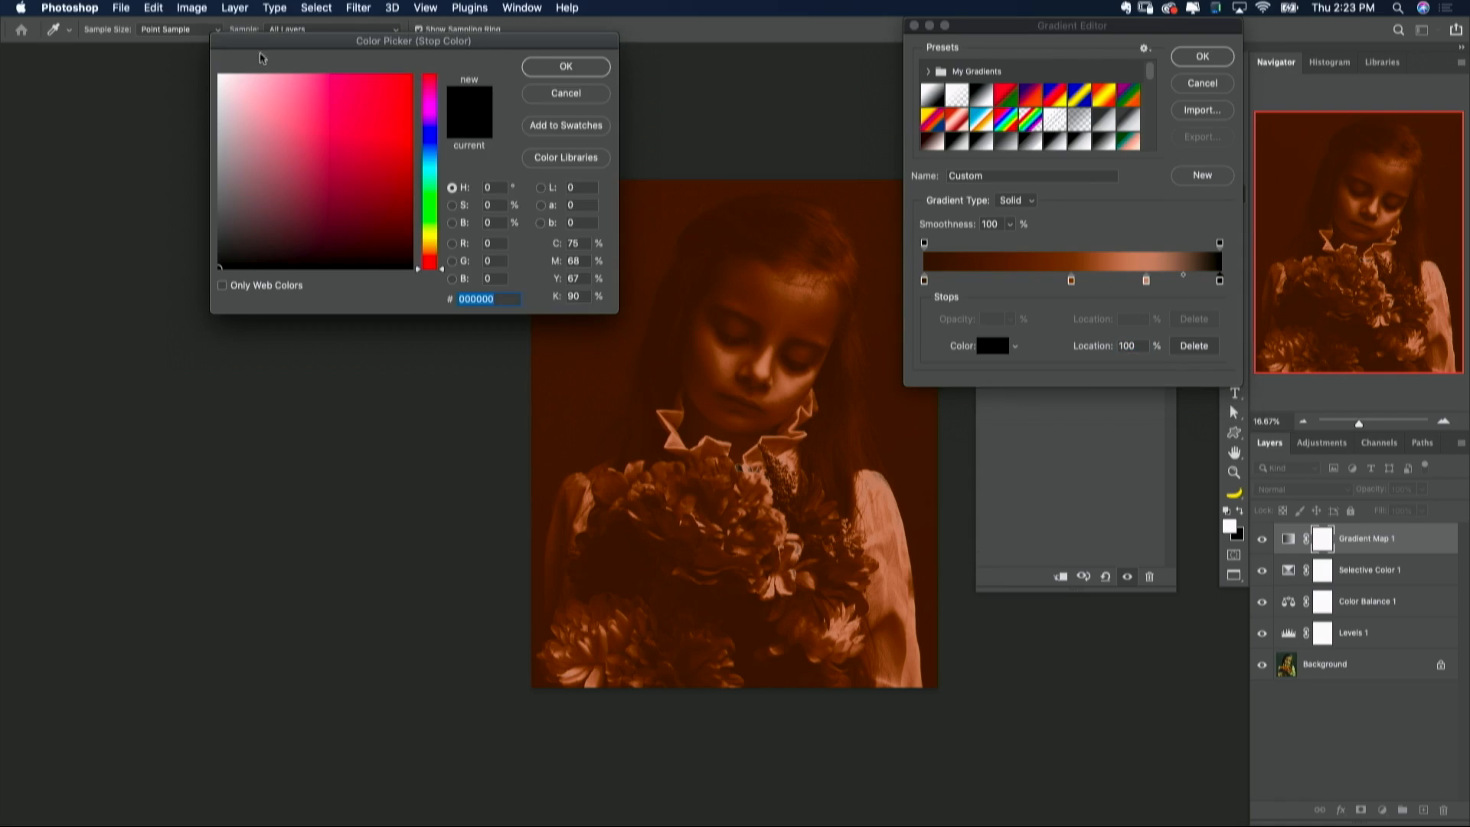
drag(419, 268, 434, 247)
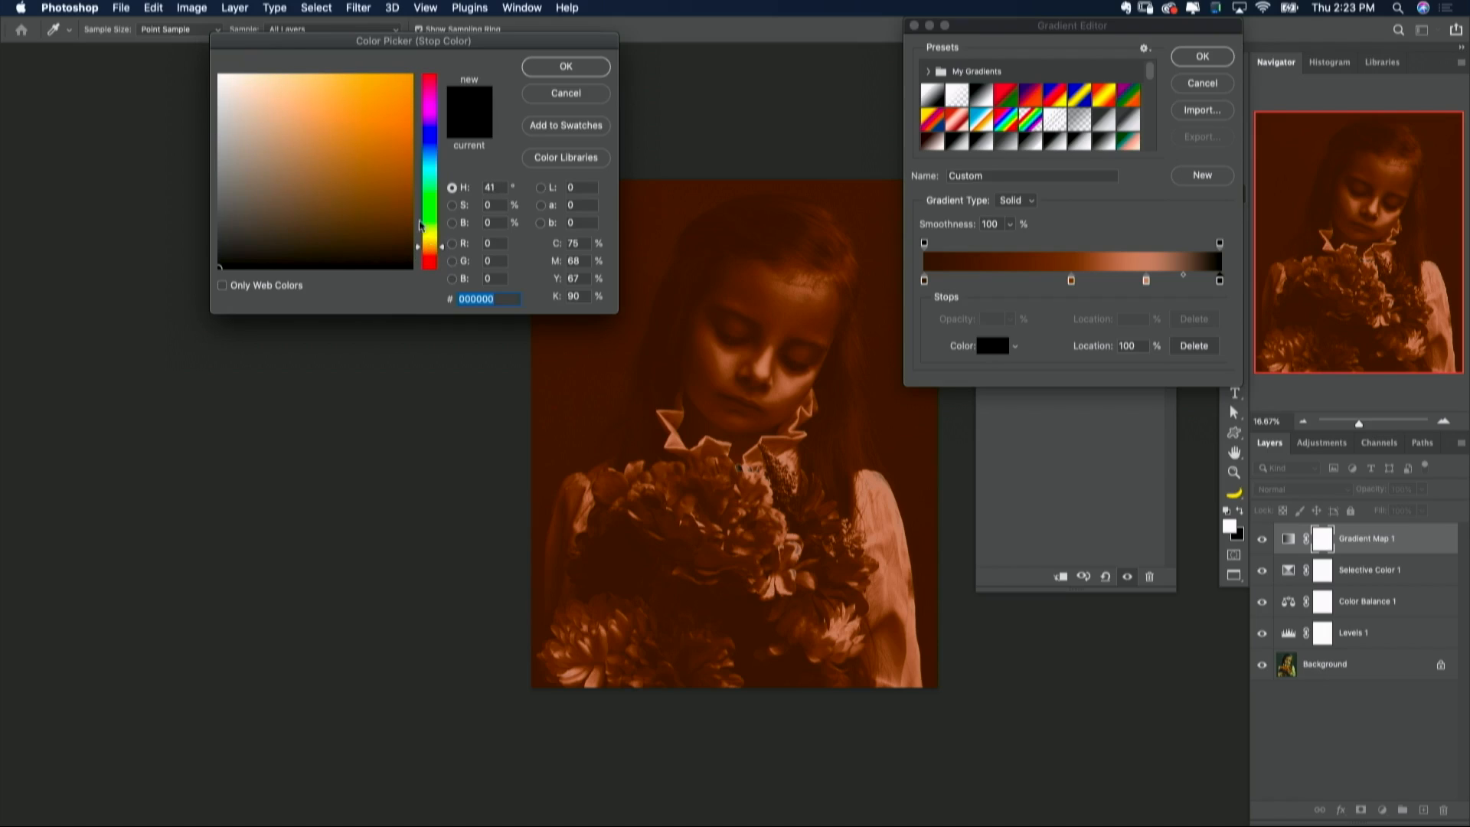
click(244, 86)
drag(244, 86, 241, 85)
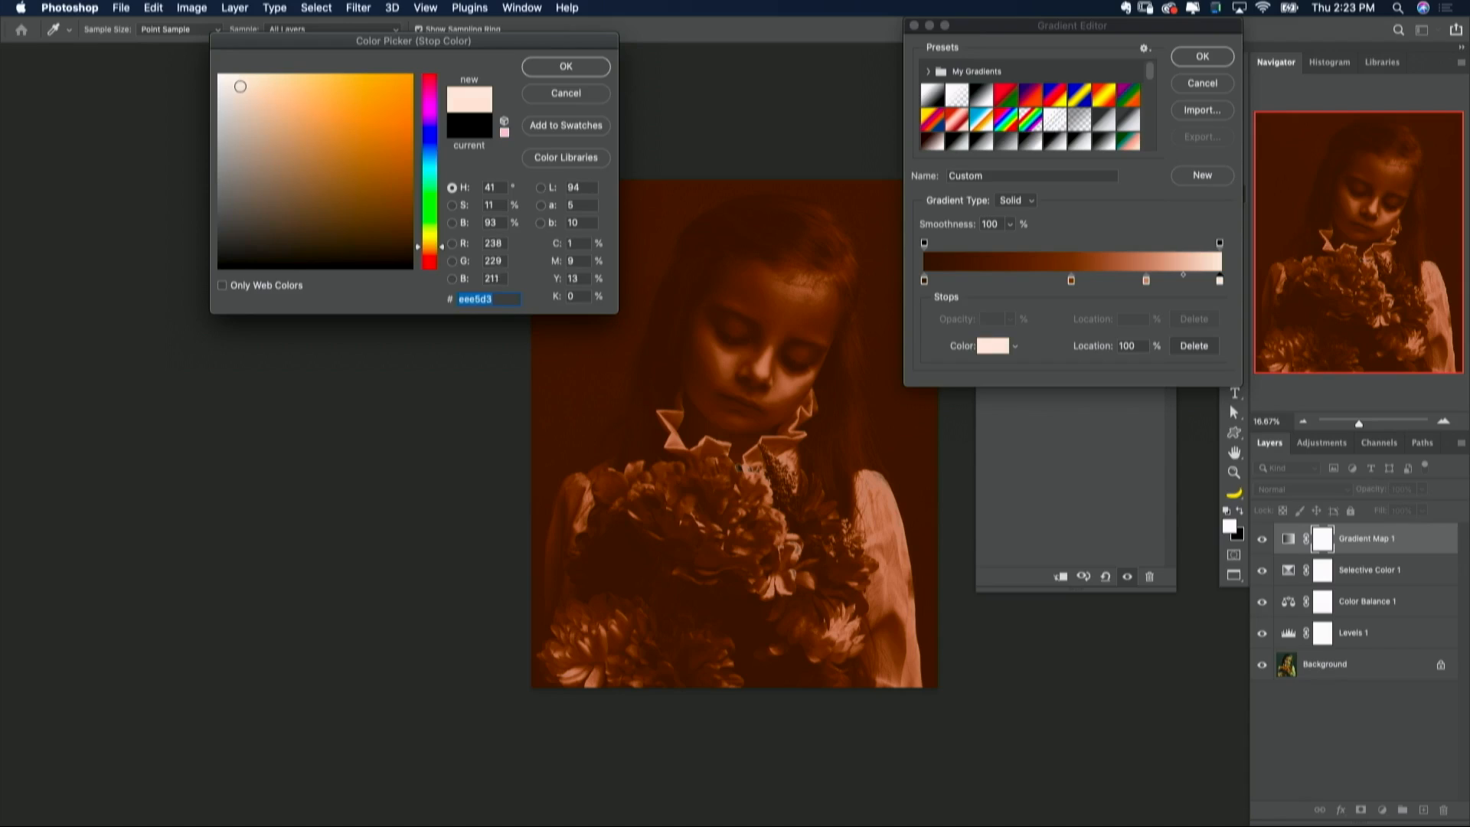
click(556, 67)
click(1184, 59)
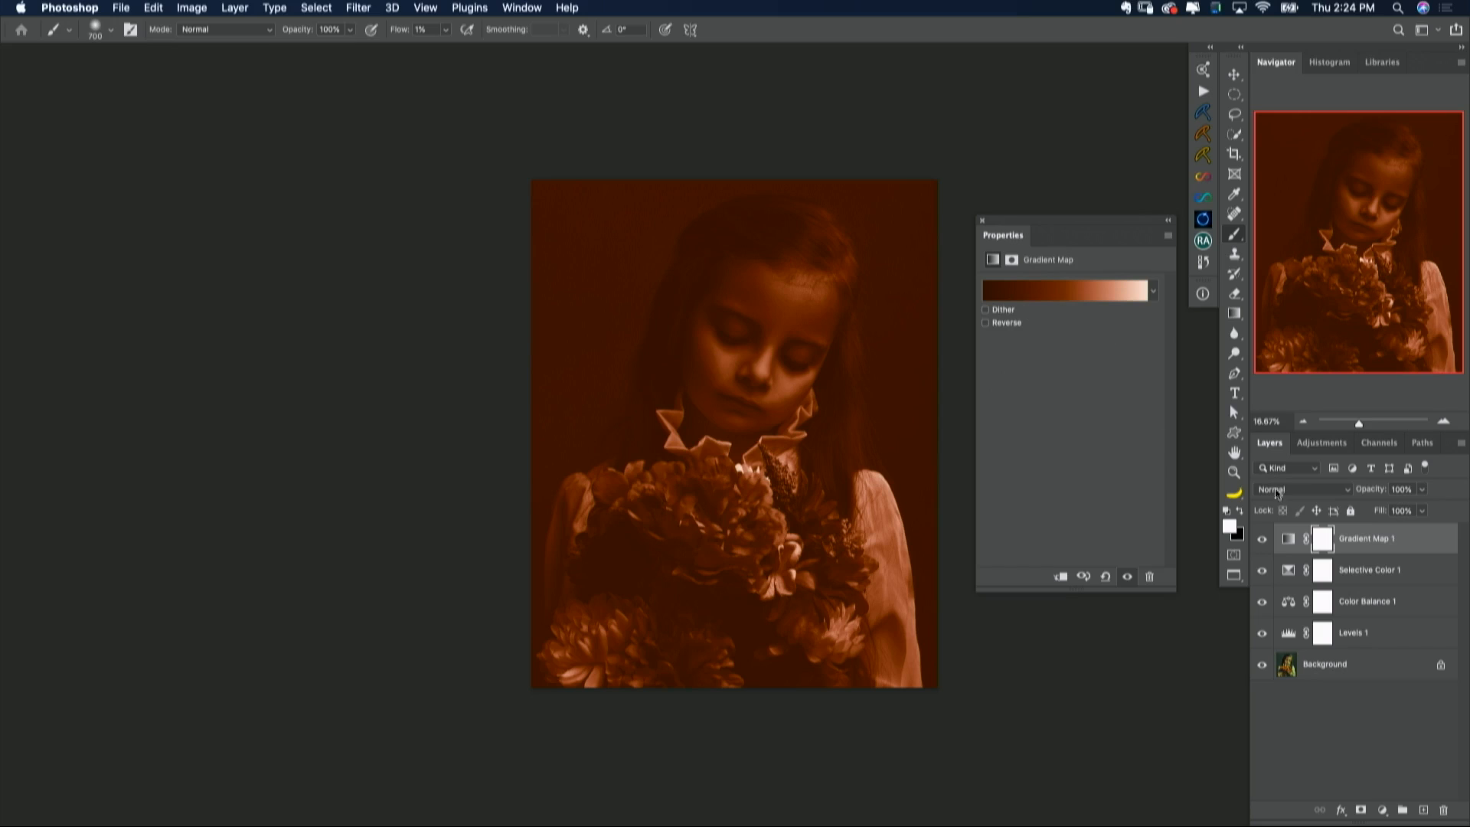
Step: Set the Gradient Map 1 layer's blend mode to Soft Light and its opacity to 28%
click(1305, 491)
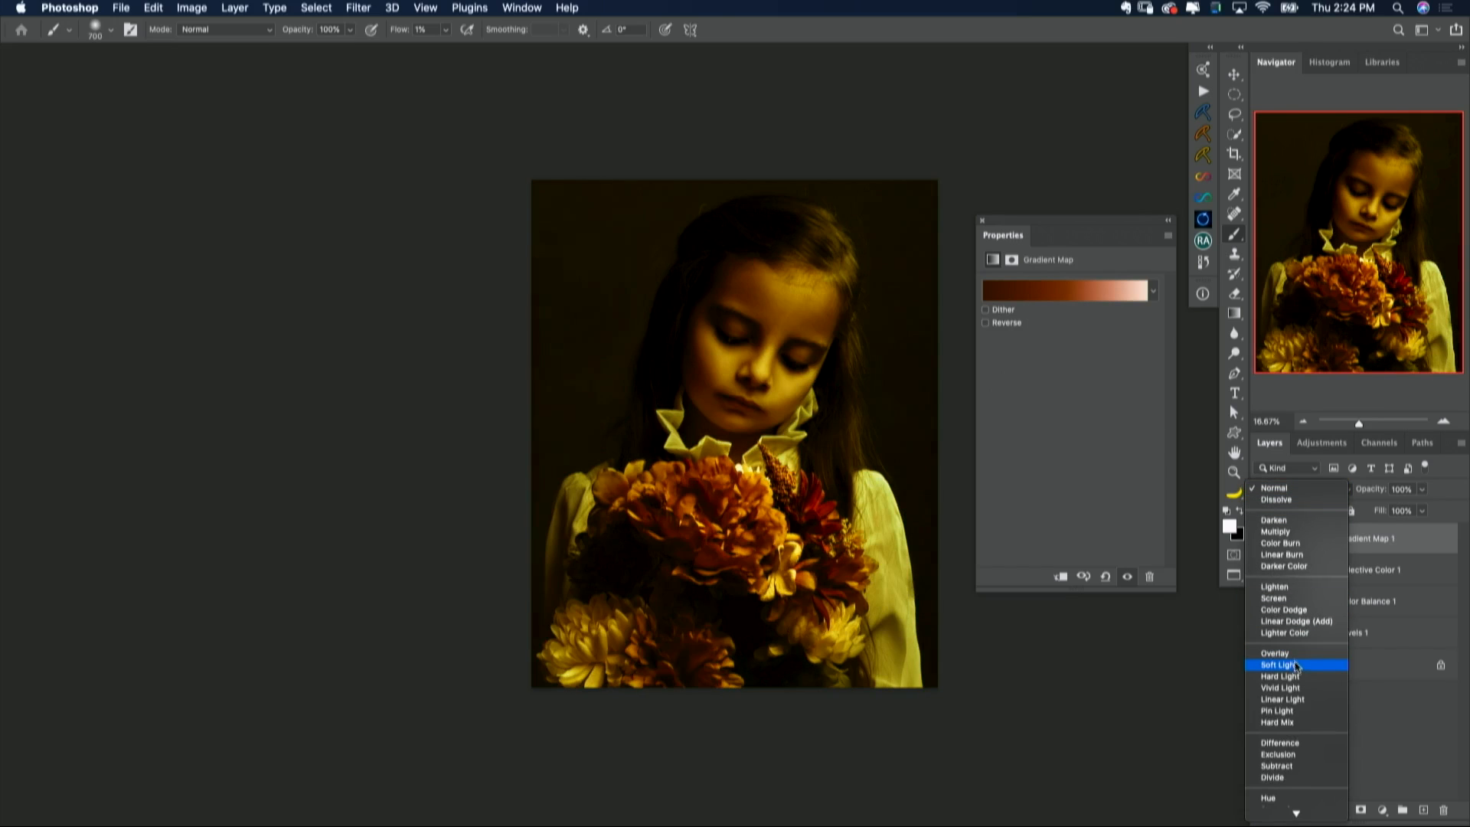
click(1297, 665)
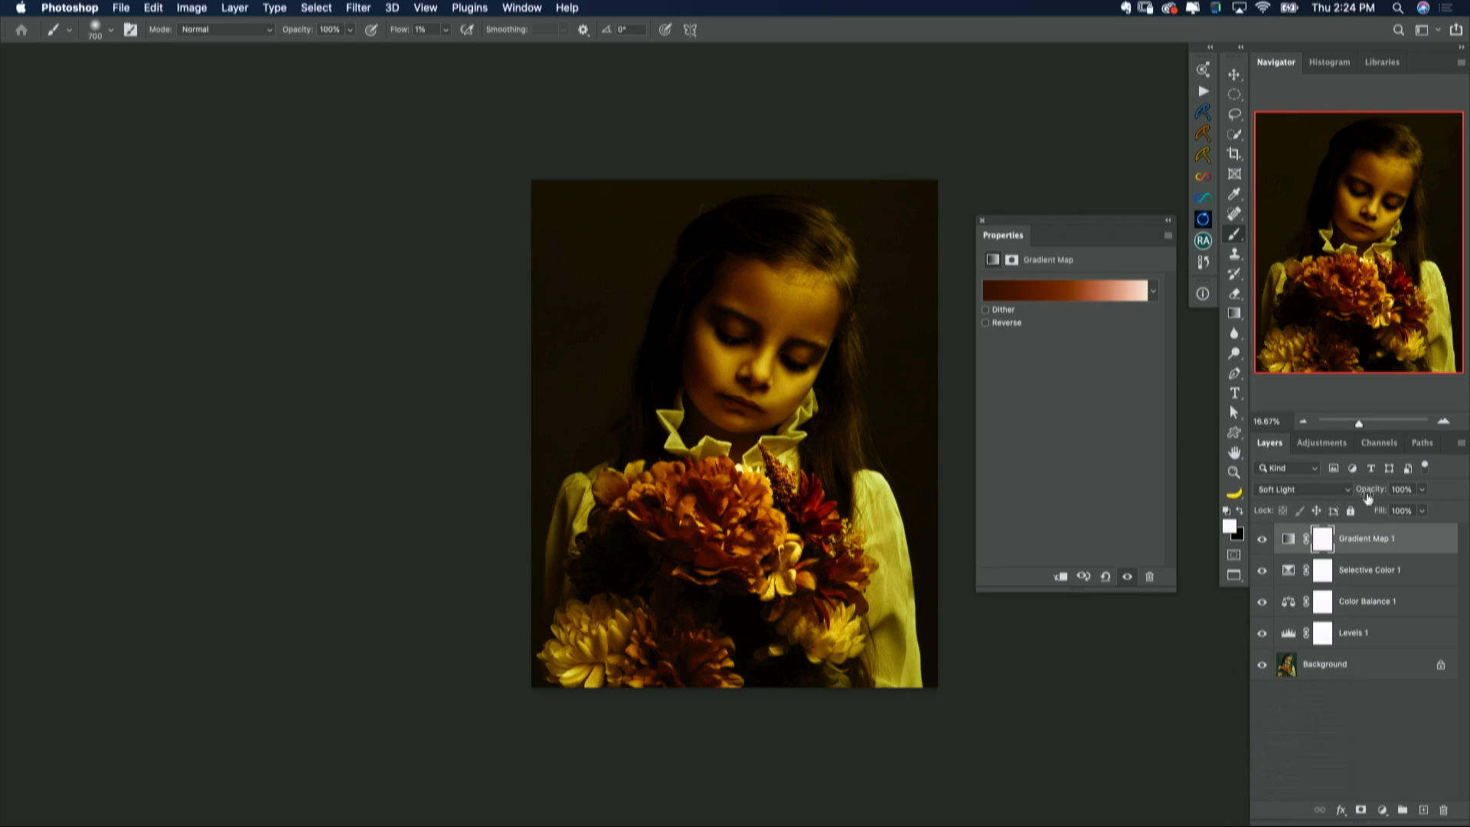
click(1425, 492)
drag(1424, 509, 1376, 506)
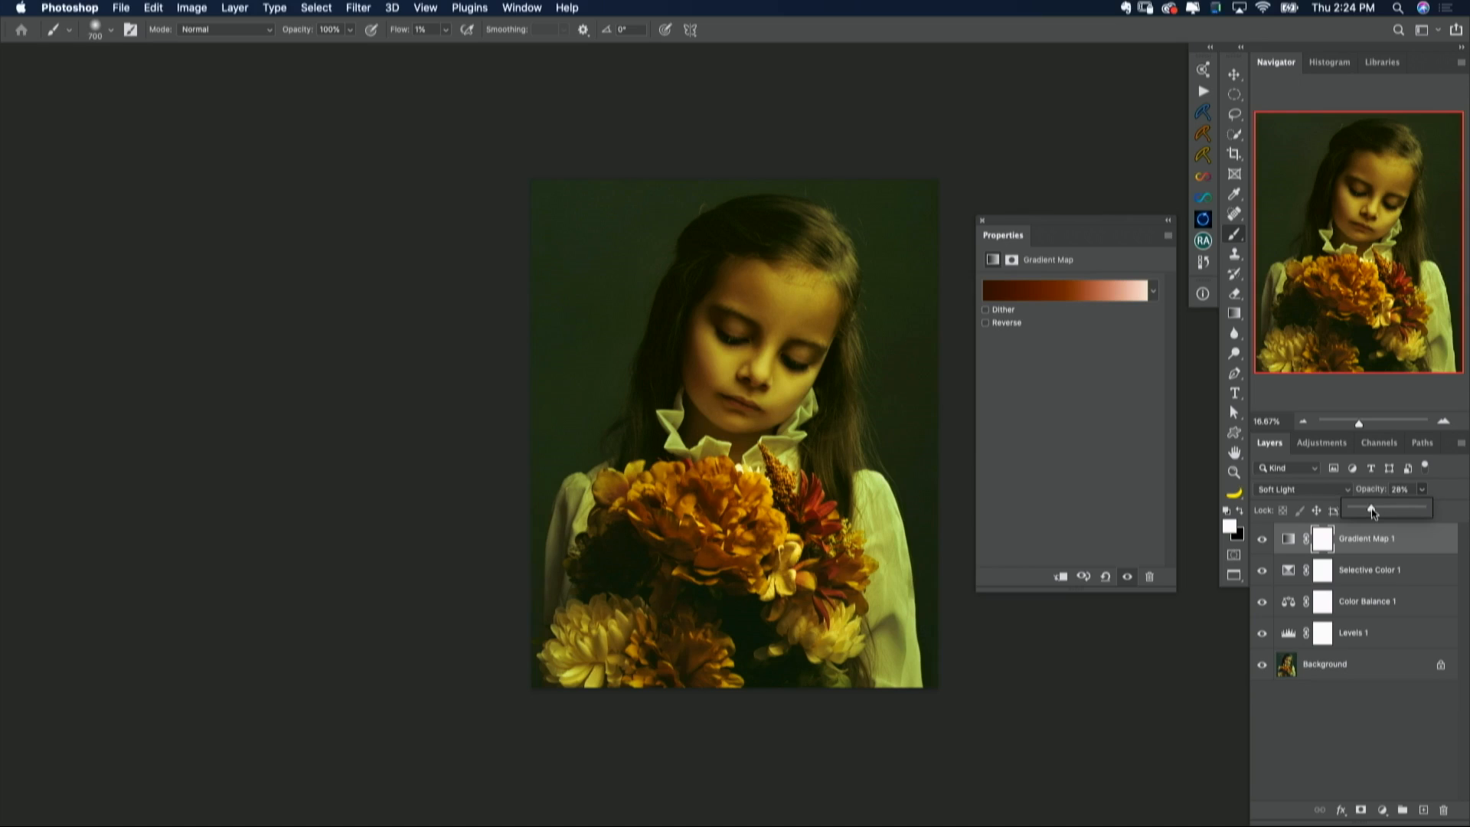
Step: Compare the image with and without Gradient Map 1 and reduce that layer's opacity to 24%
click(1262, 539)
click(1262, 539)
click(1263, 539)
click(1421, 489)
drag(1408, 510, 1404, 512)
click(1262, 538)
click(1263, 539)
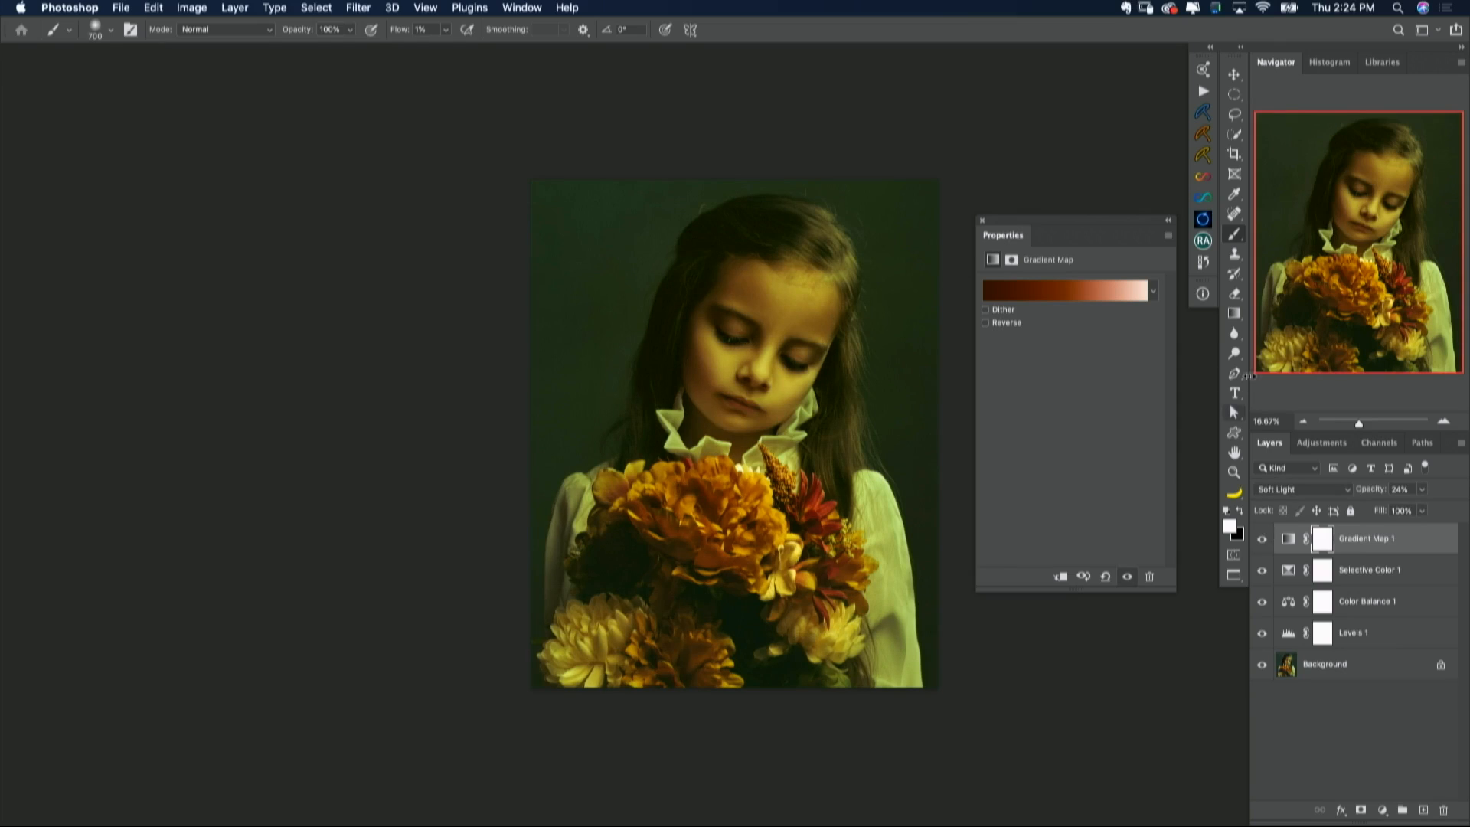
Step: Add a Hue/Saturation adjustment layer above Gradient Map 1, set its master saturation to -9, and compare the image before and after
drag(1096, 223, 1068, 329)
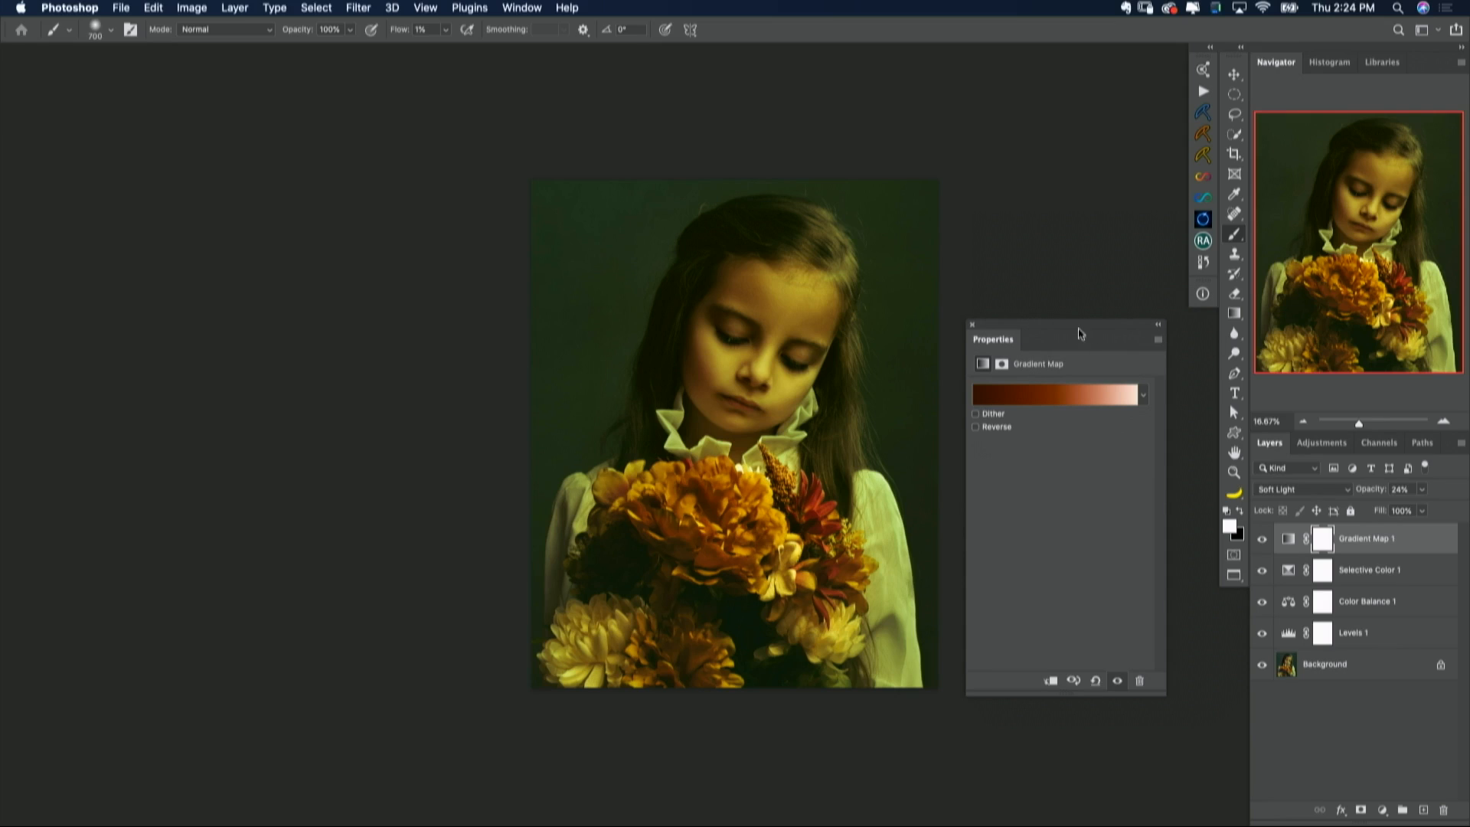
mouse_move(1059, 354)
mouse_down()
mouse_move(1060, 293)
mouse_move(1057, 370)
mouse_up()
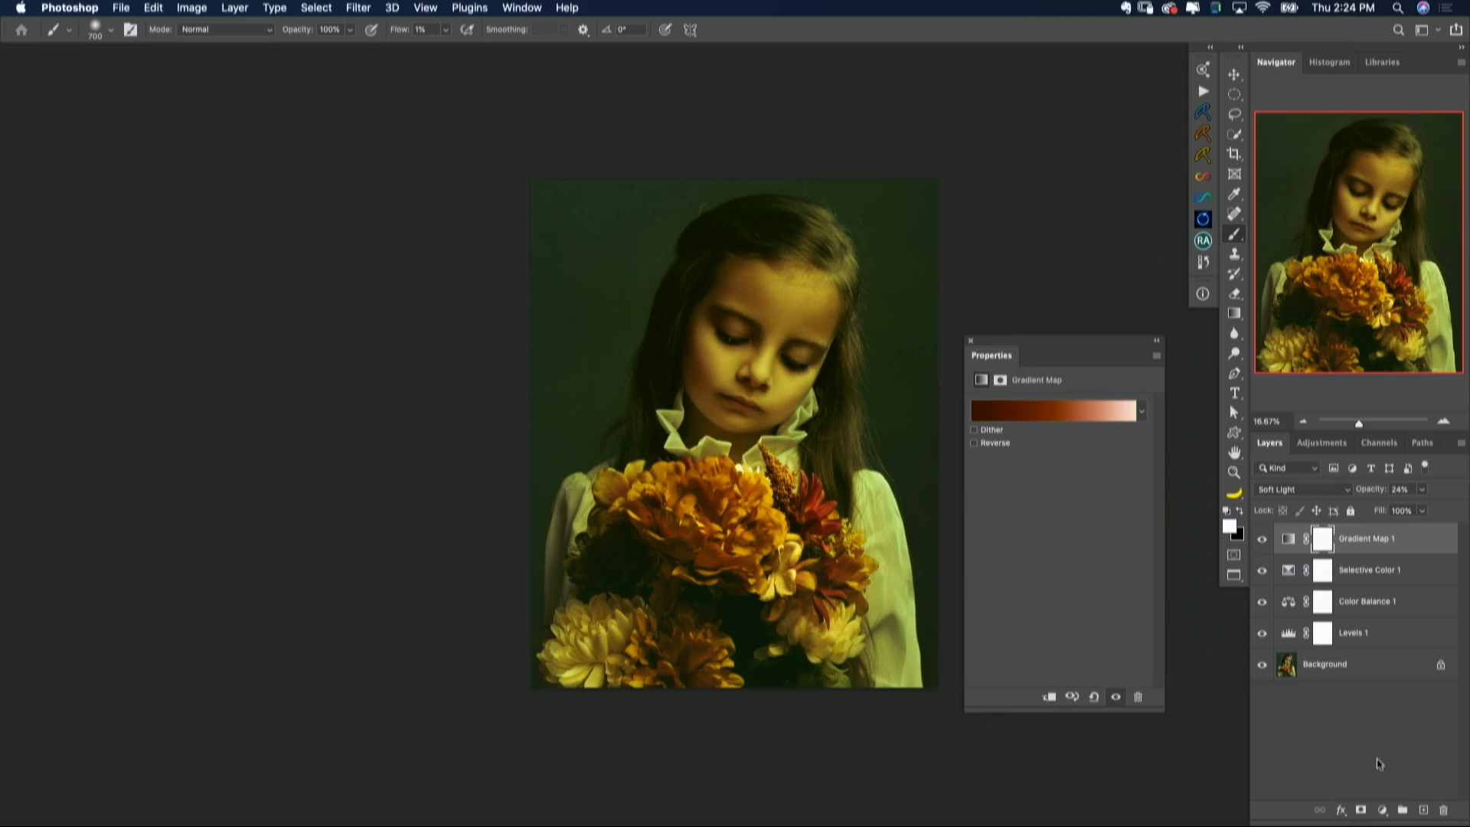
click(1382, 809)
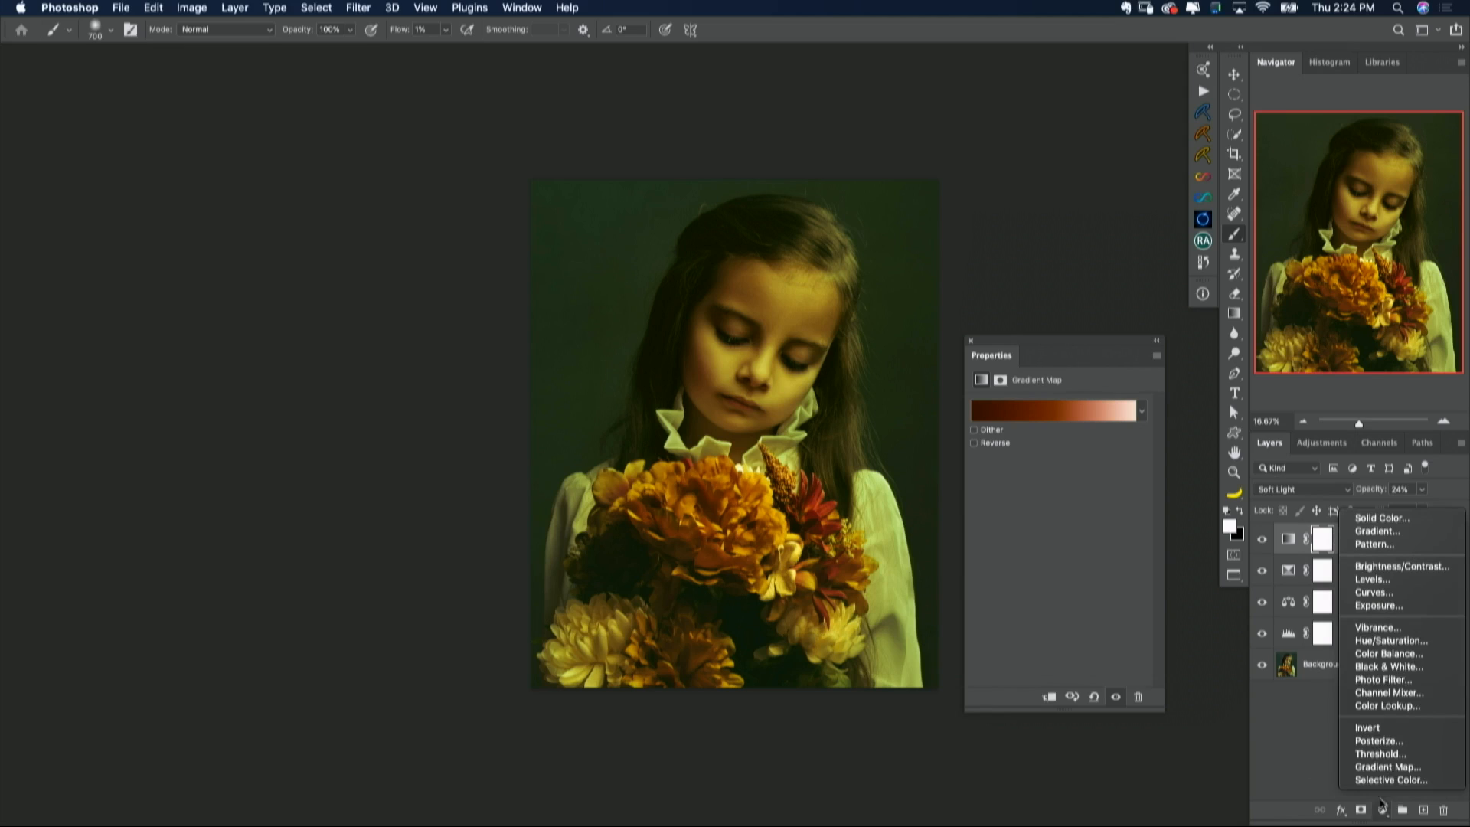
click(1381, 641)
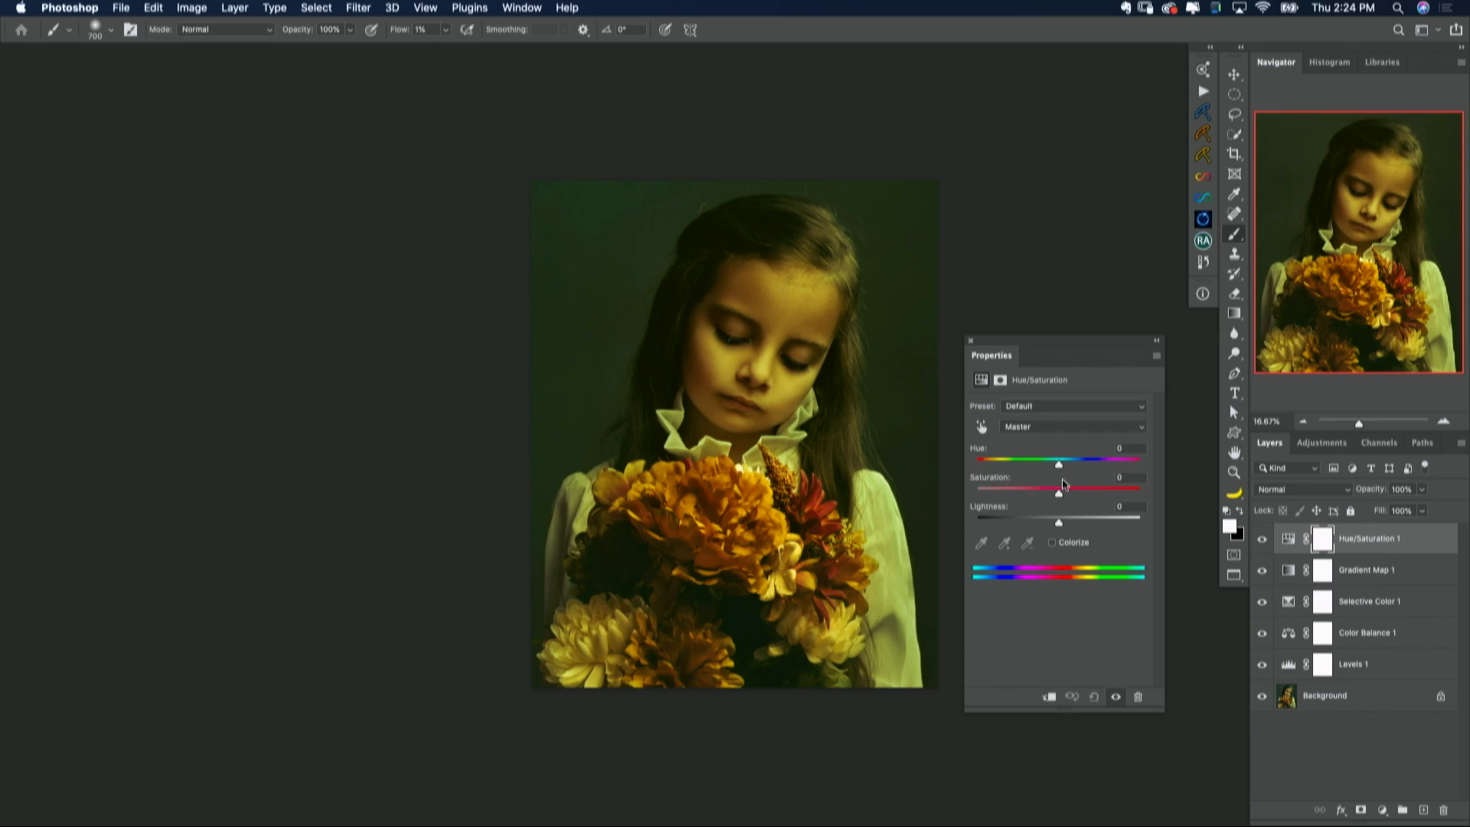
drag(1059, 494, 1051, 494)
click(1261, 539)
click(1260, 540)
mouse_move(1069, 348)
mouse_down()
mouse_move(1120, 338)
mouse_move(1079, 337)
mouse_up()
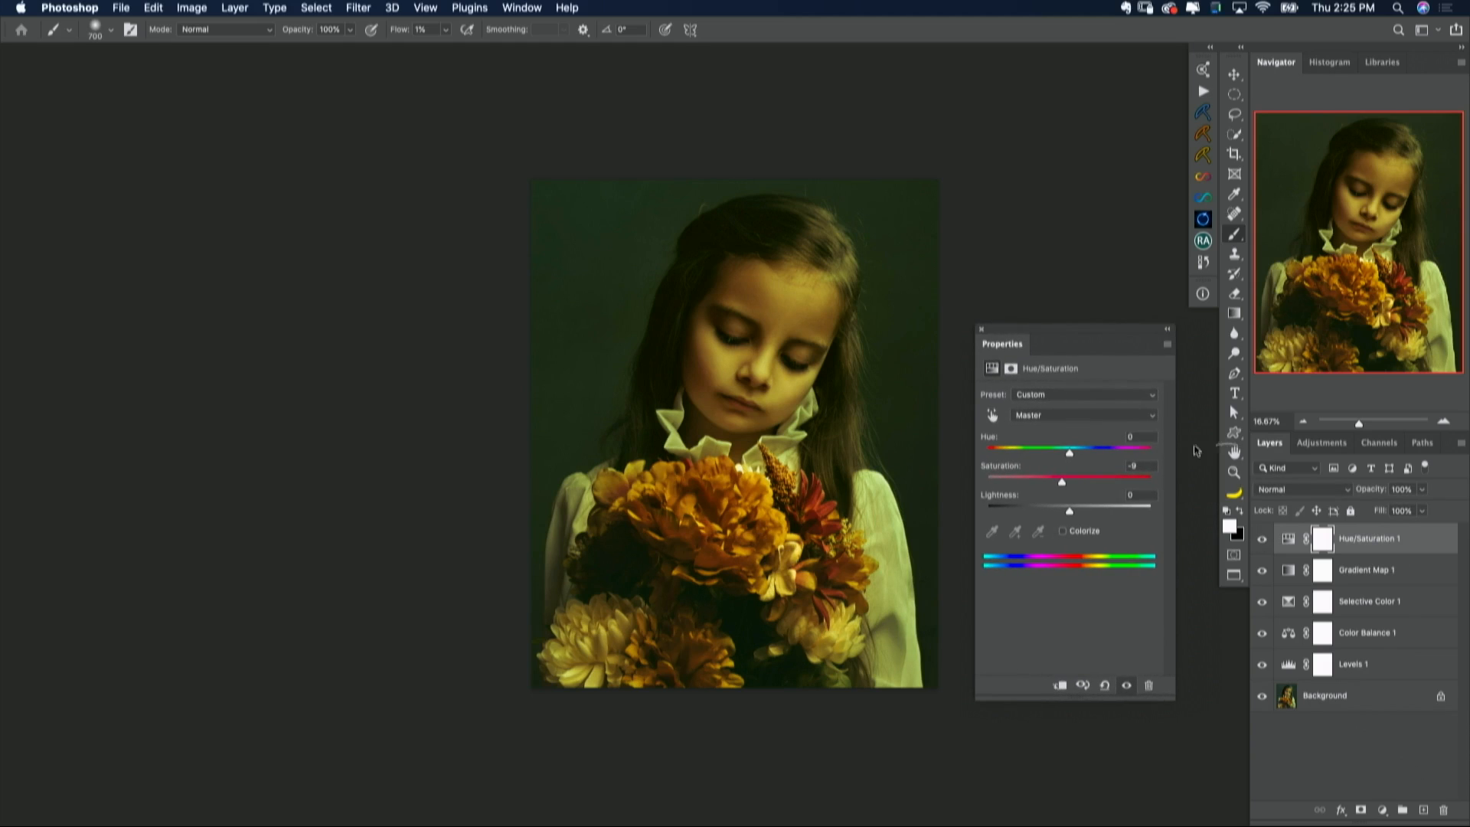
Step: Add a Curves adjustment layer above Hue/Saturation 1
click(1382, 810)
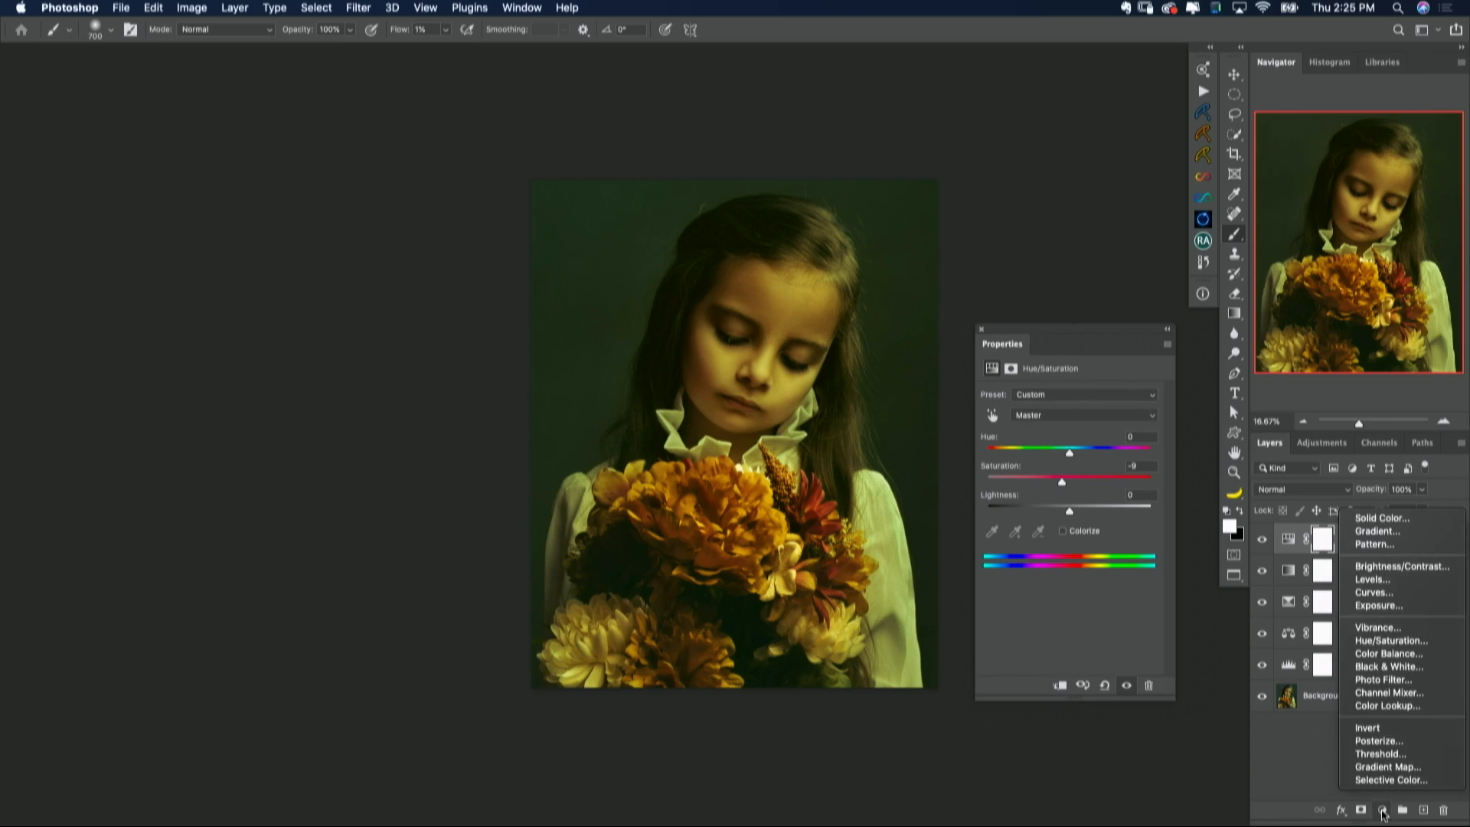
click(1384, 593)
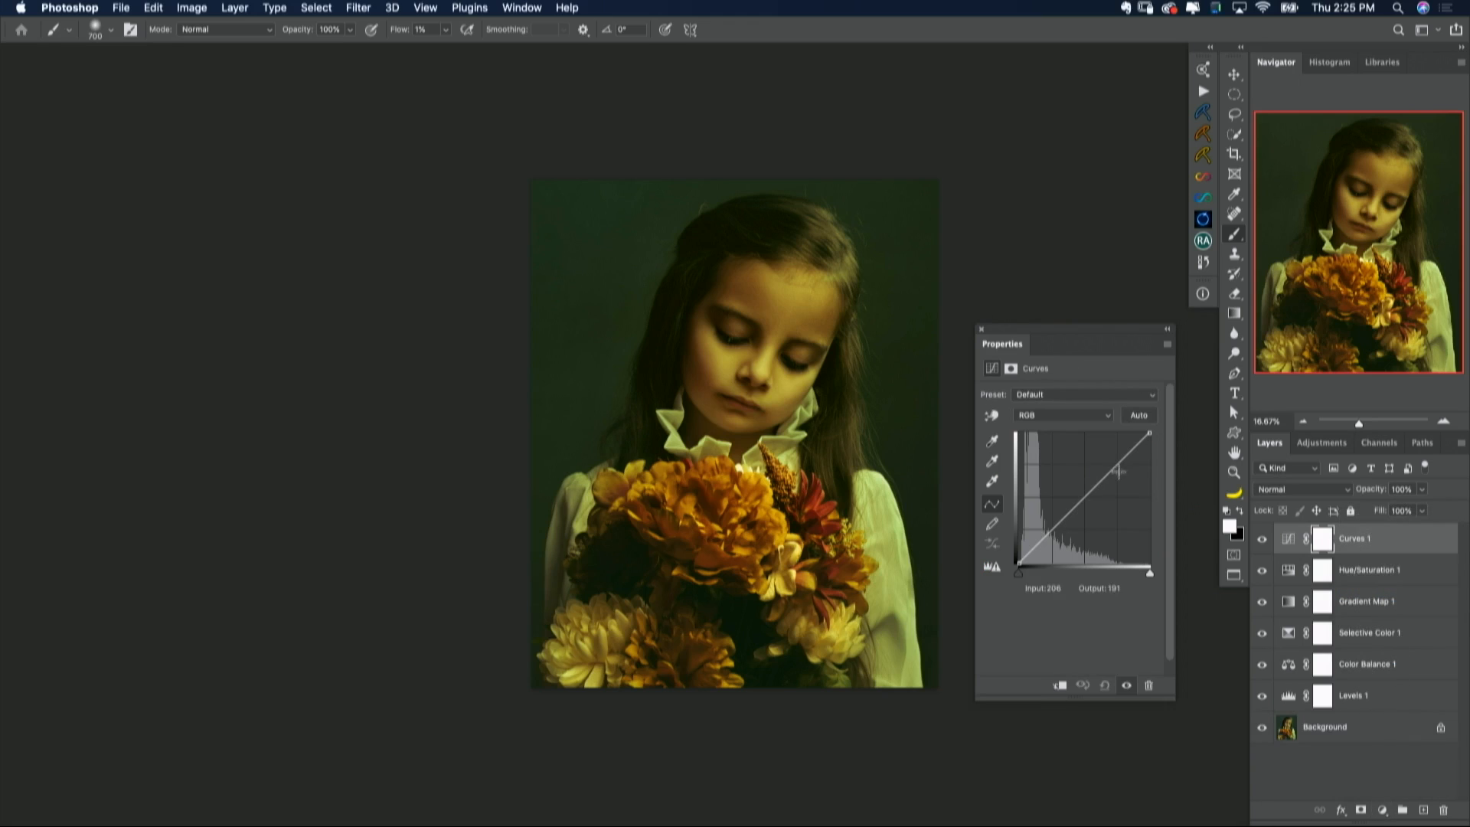
click(1080, 497)
drag(1080, 497, 1086, 503)
drag(1085, 503, 1087, 500)
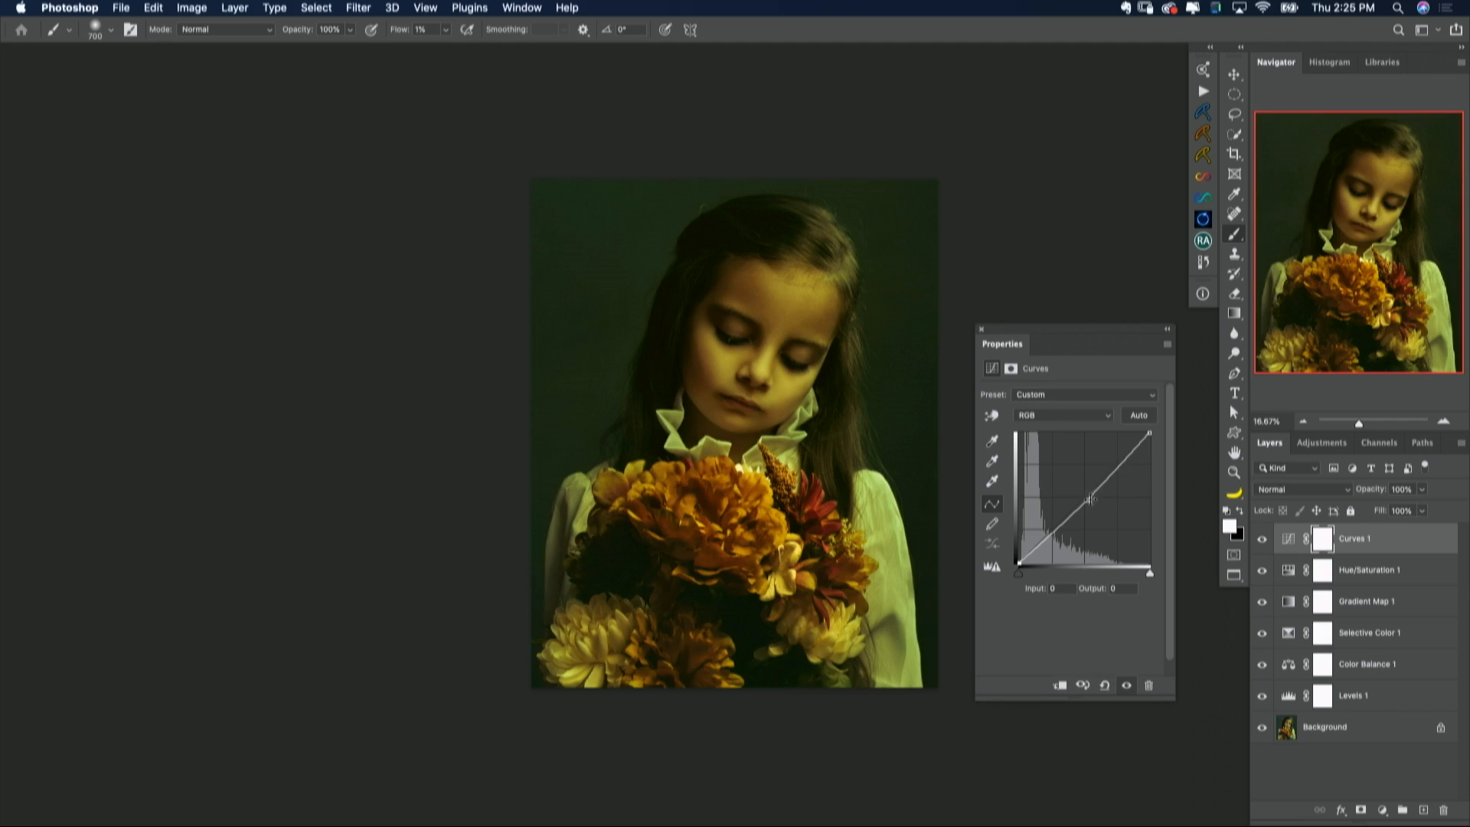
drag(1087, 499, 1116, 464)
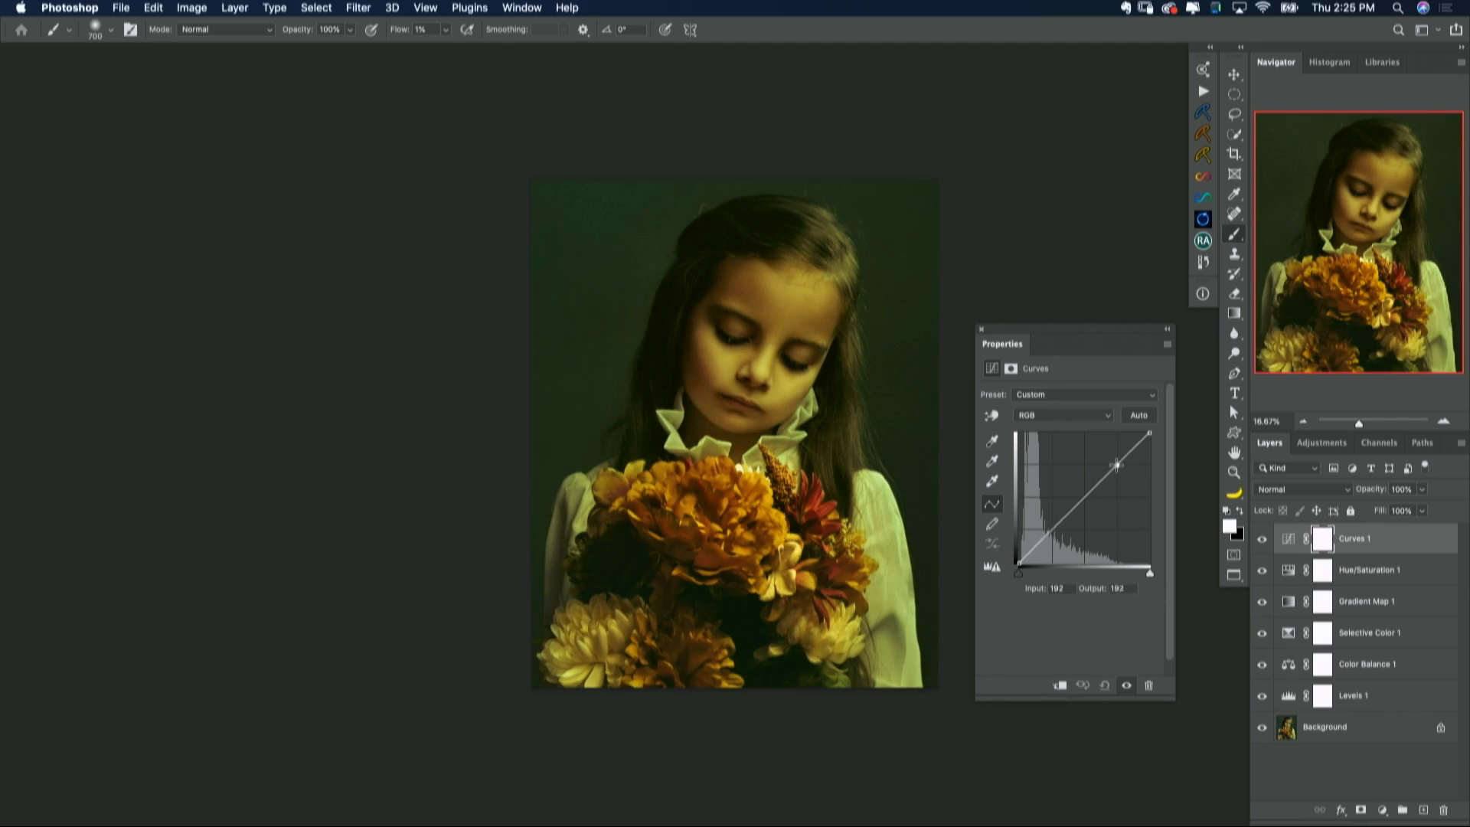
drag(1050, 533, 1049, 534)
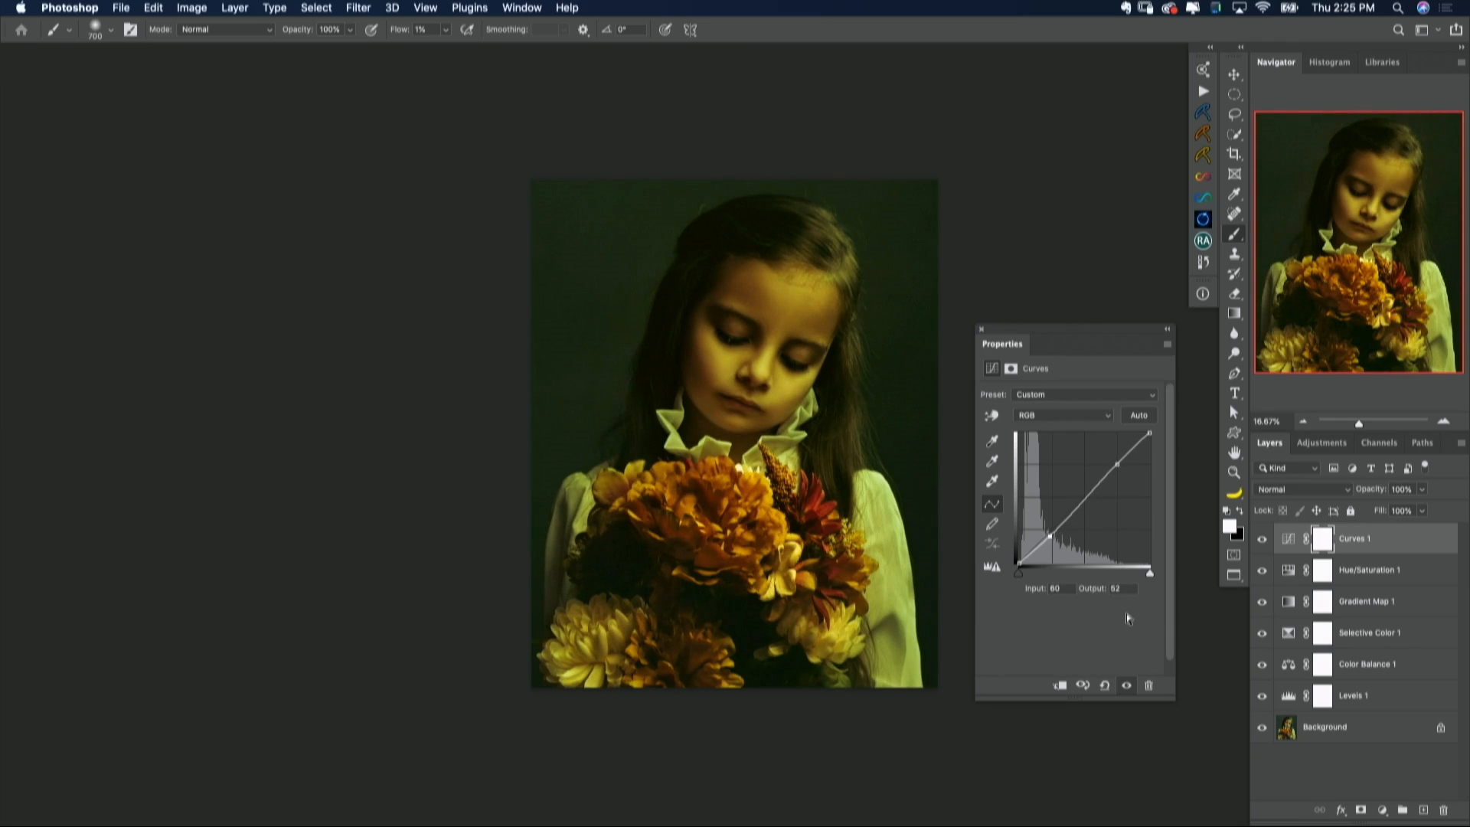
click(1102, 686)
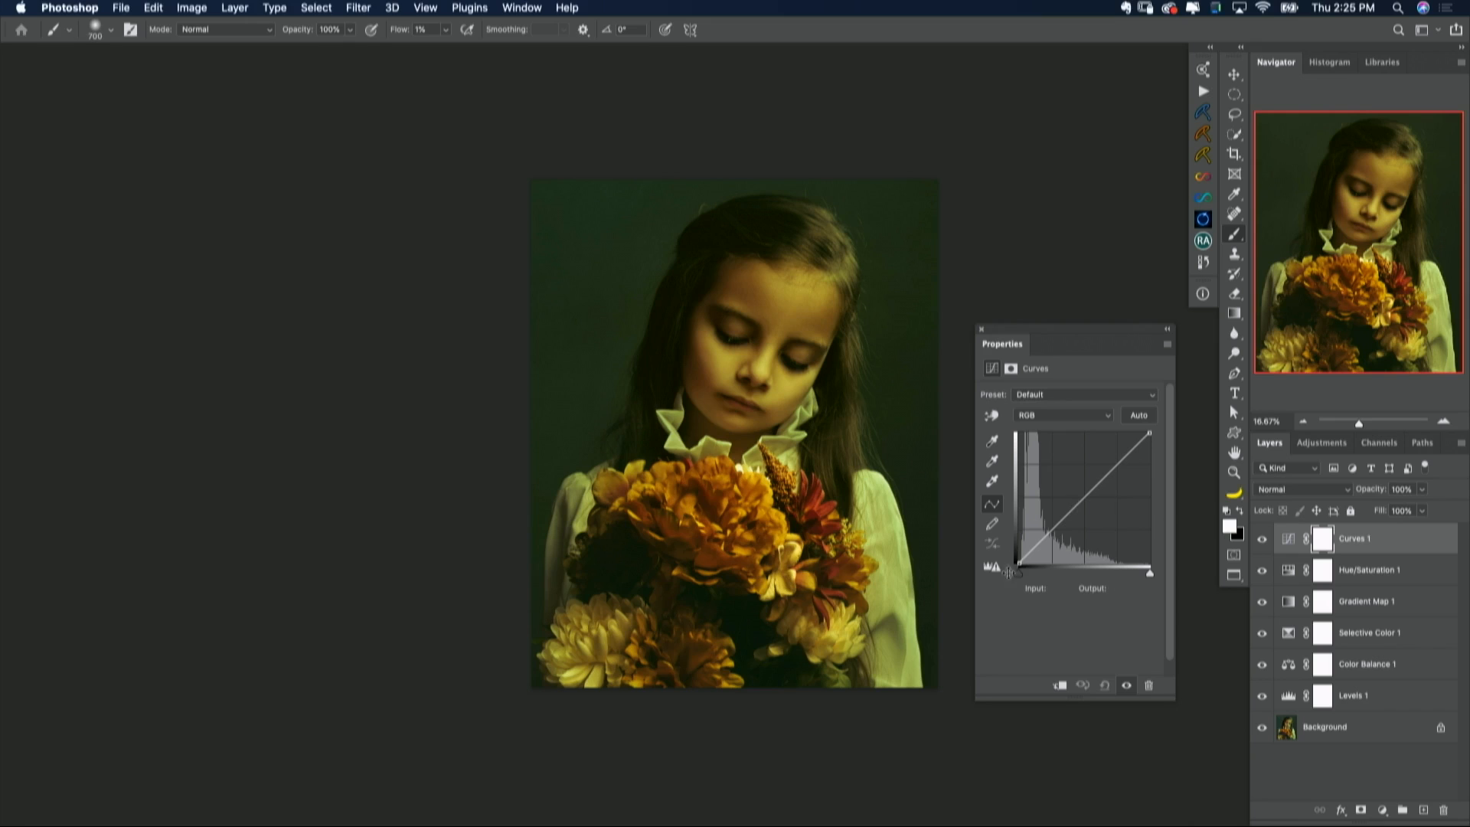
drag(1018, 566, 1018, 559)
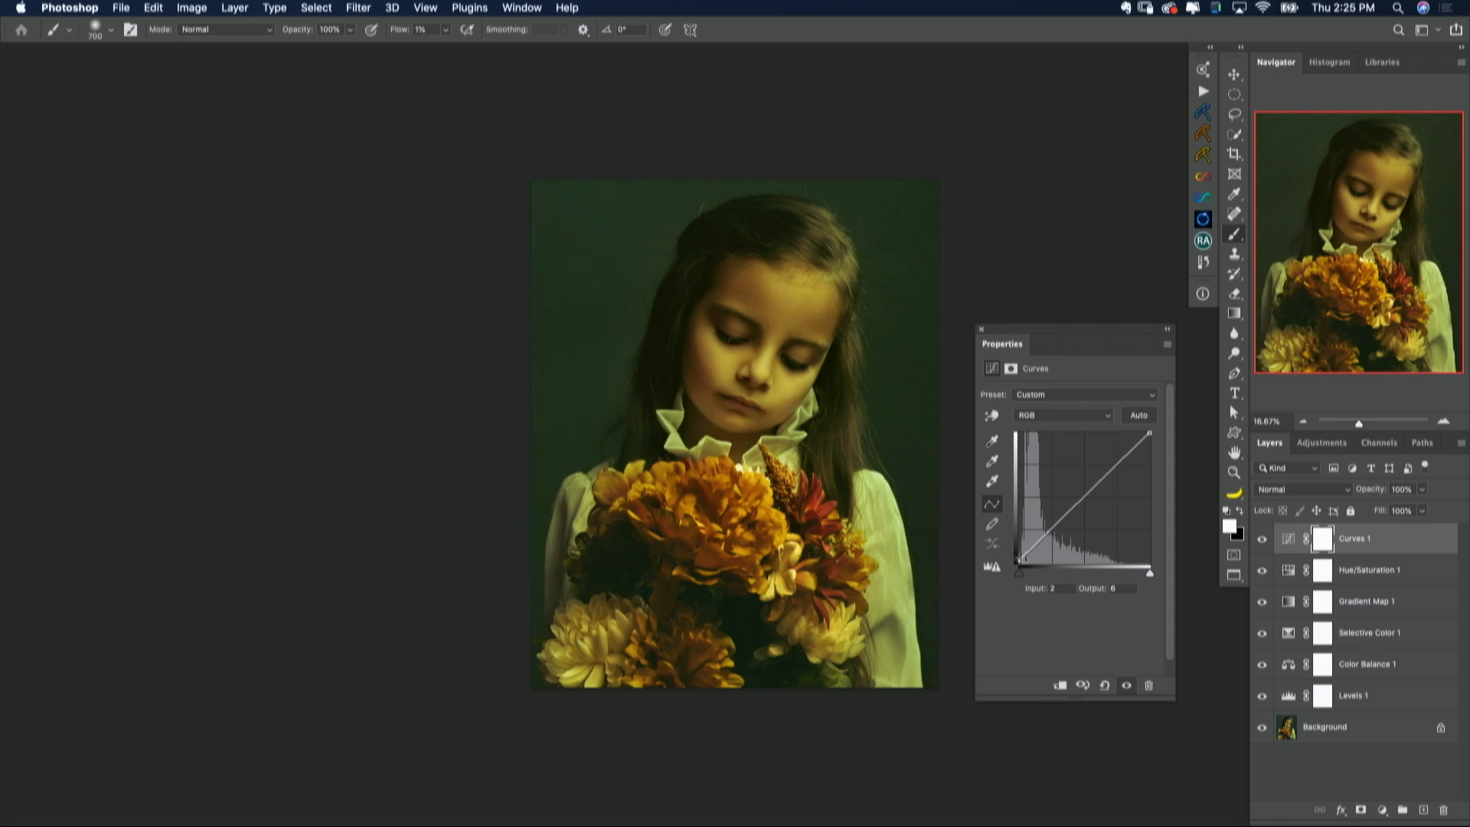
click(1262, 539)
click(1262, 540)
drag(1147, 436, 1164, 447)
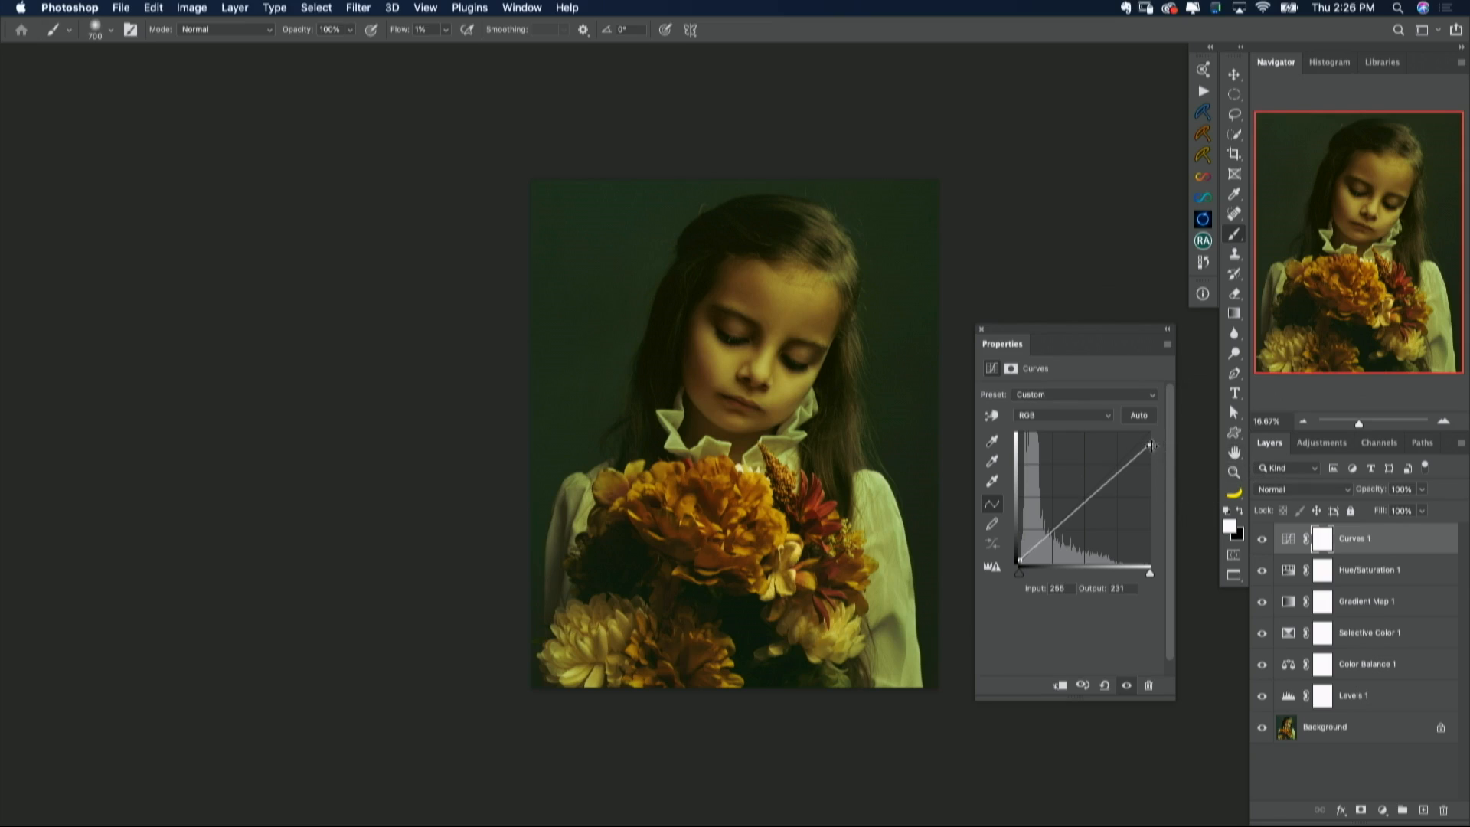
drag(1149, 445, 1168, 415)
click(1104, 685)
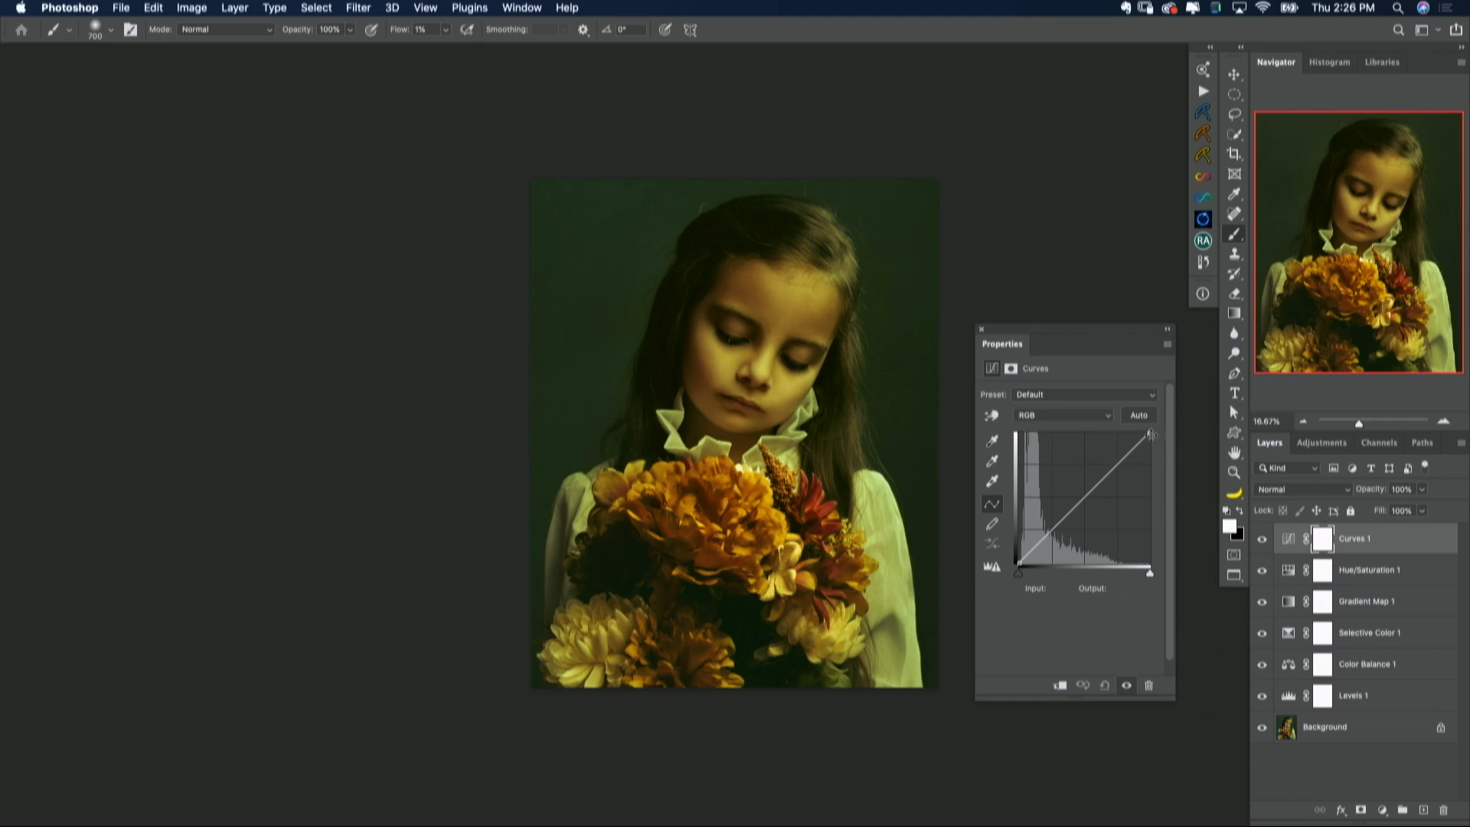
Step: Fade the RGB curve by raising its black point to output 12 and lowering its white point to output 237, and compare before and after
mouse_move(1150, 435)
mouse_down()
mouse_move(1144, 573)
mouse_move(1183, 426)
mouse_move(1029, 421)
mouse_move(1153, 422)
mouse_up()
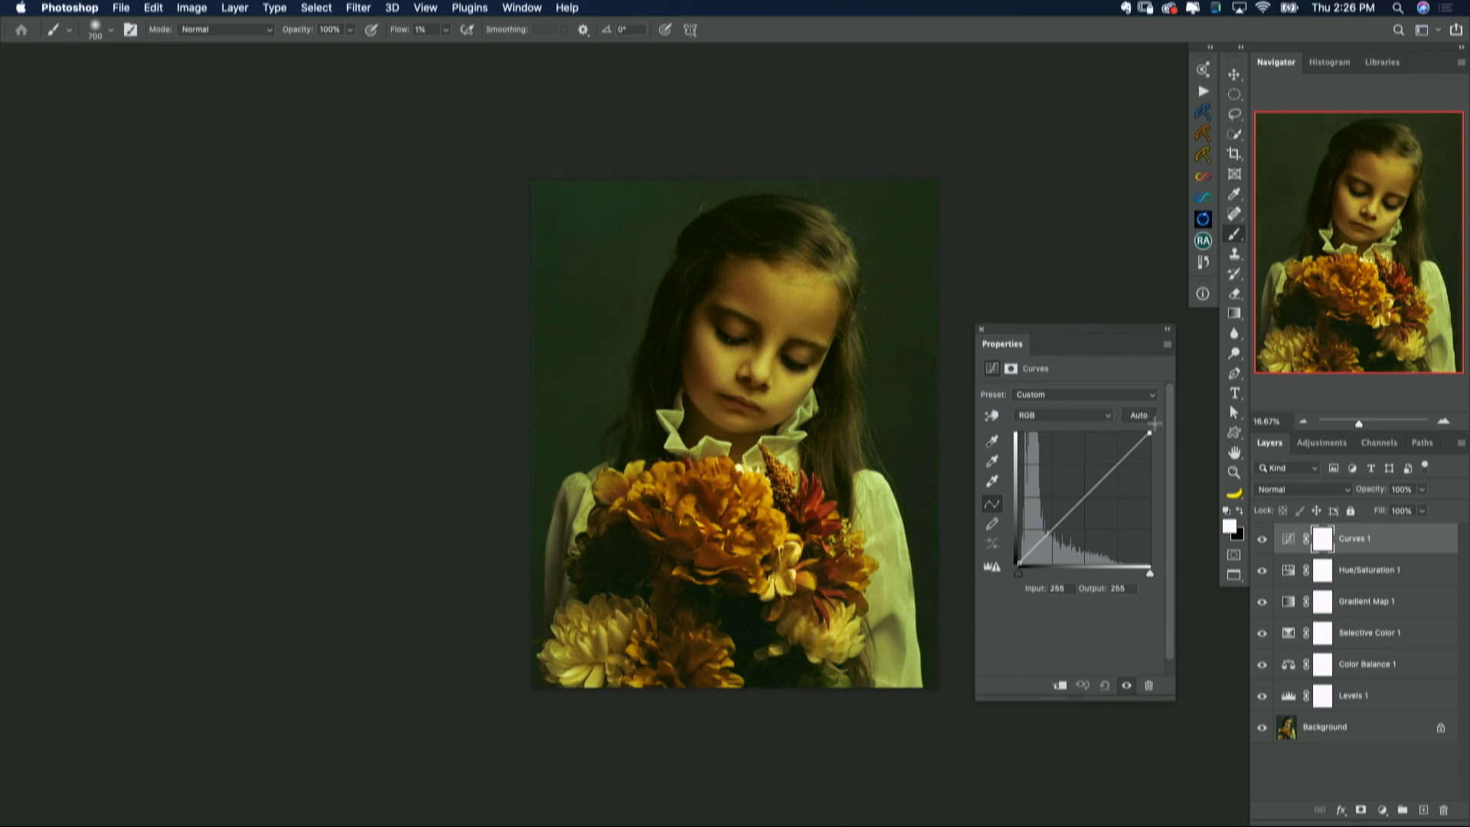
click(1018, 564)
mouse_move(1018, 564)
mouse_down()
mouse_move(1123, 568)
mouse_move(1022, 565)
mouse_move(1017, 455)
mouse_move(1005, 574)
mouse_up()
drag(1147, 431, 1161, 447)
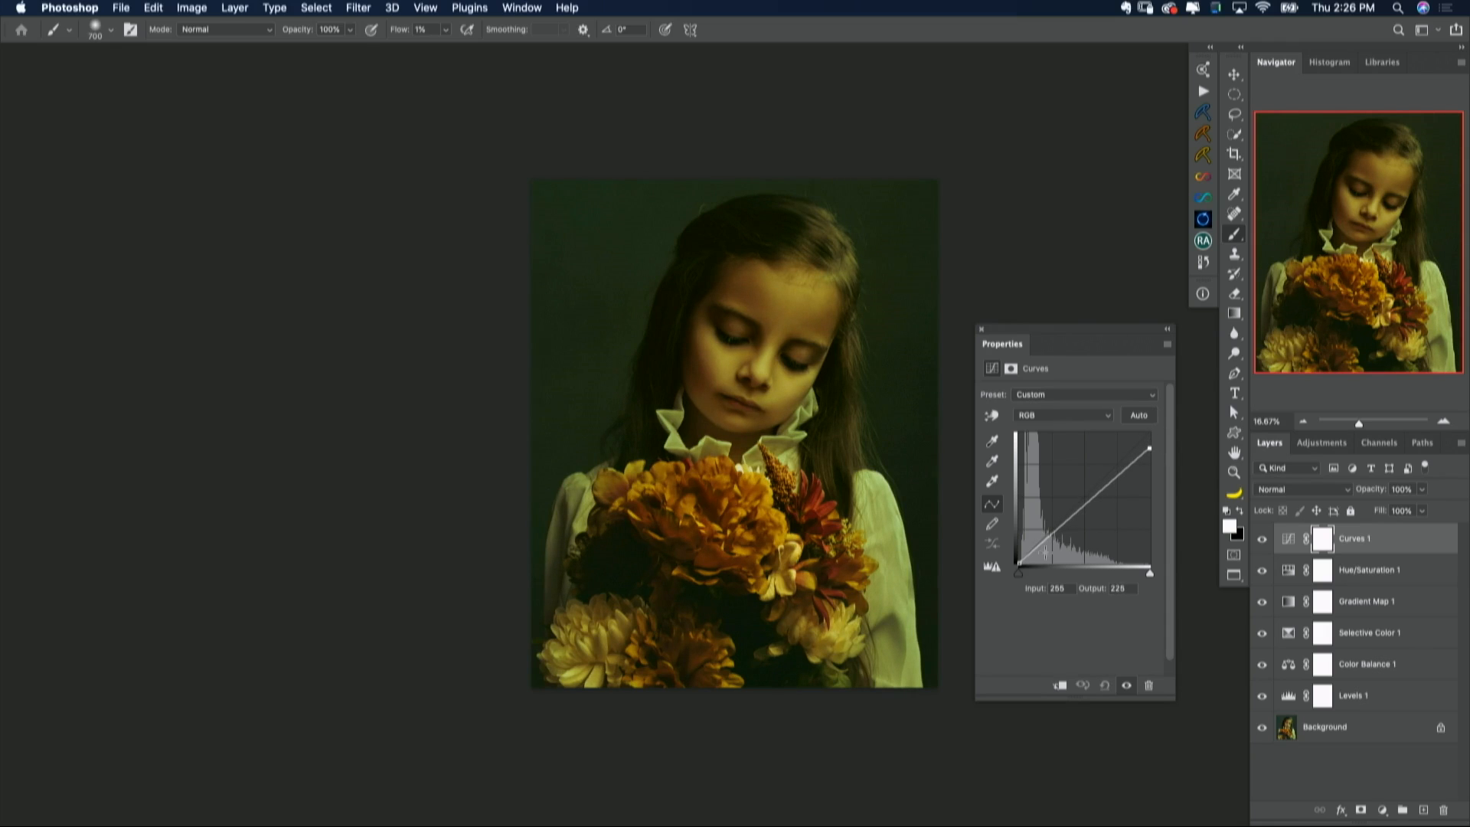
drag(1018, 564, 1018, 558)
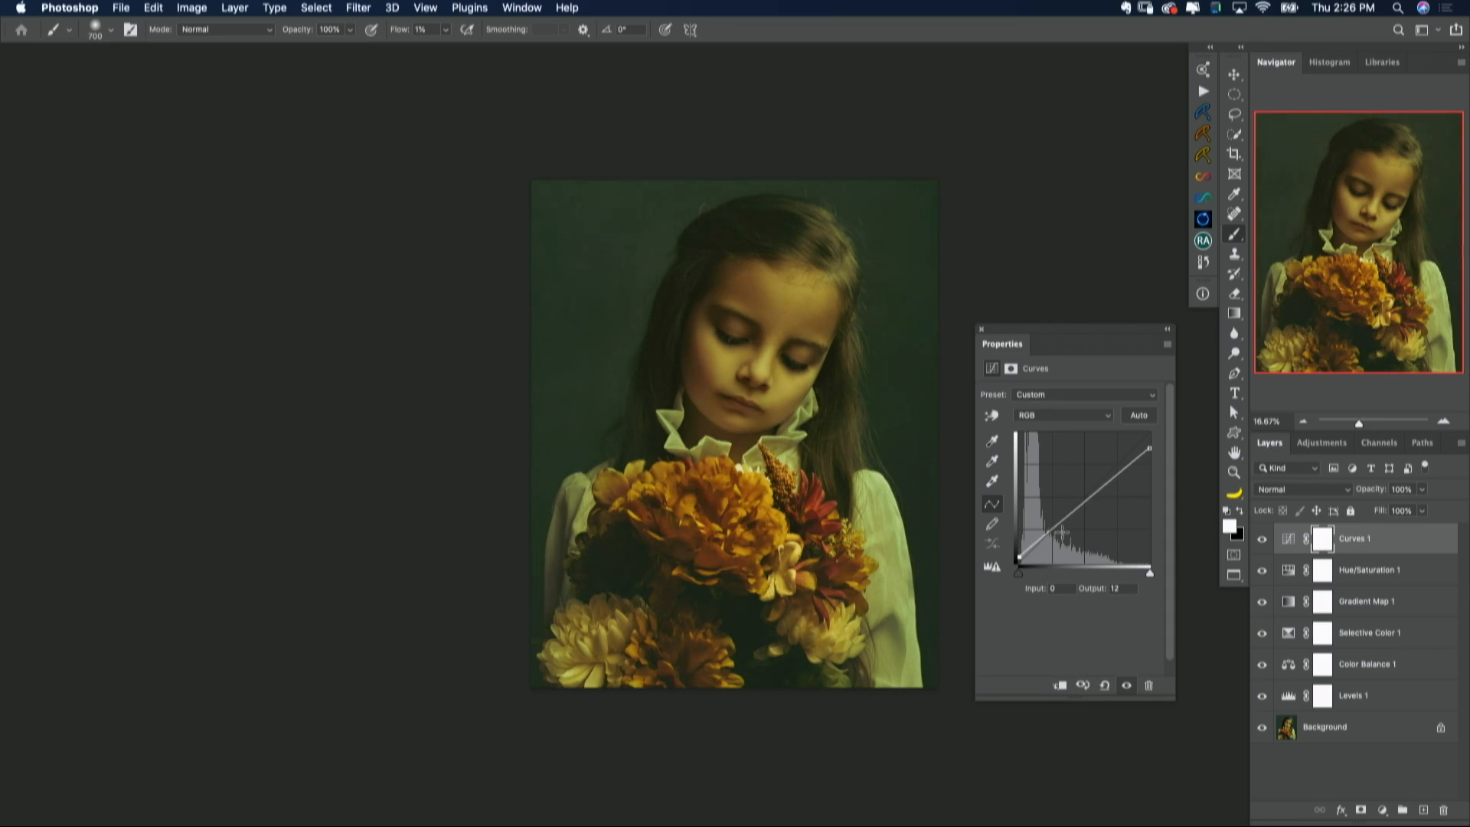
drag(1149, 448, 1154, 441)
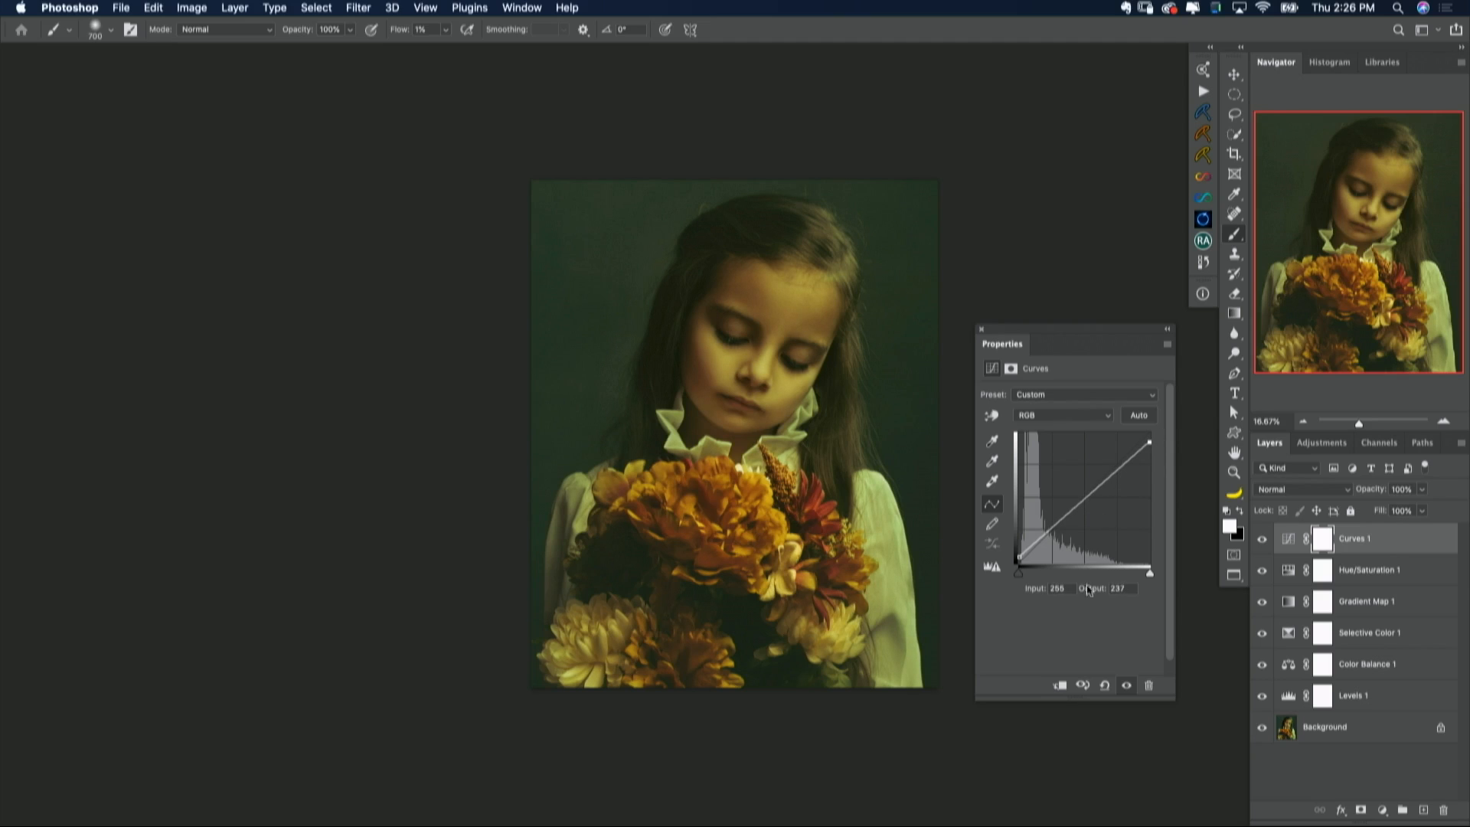
click(1262, 539)
click(1262, 539)
click(1085, 503)
mouse_move(1085, 503)
mouse_down()
mouse_move(1079, 486)
mouse_move(1085, 506)
mouse_up()
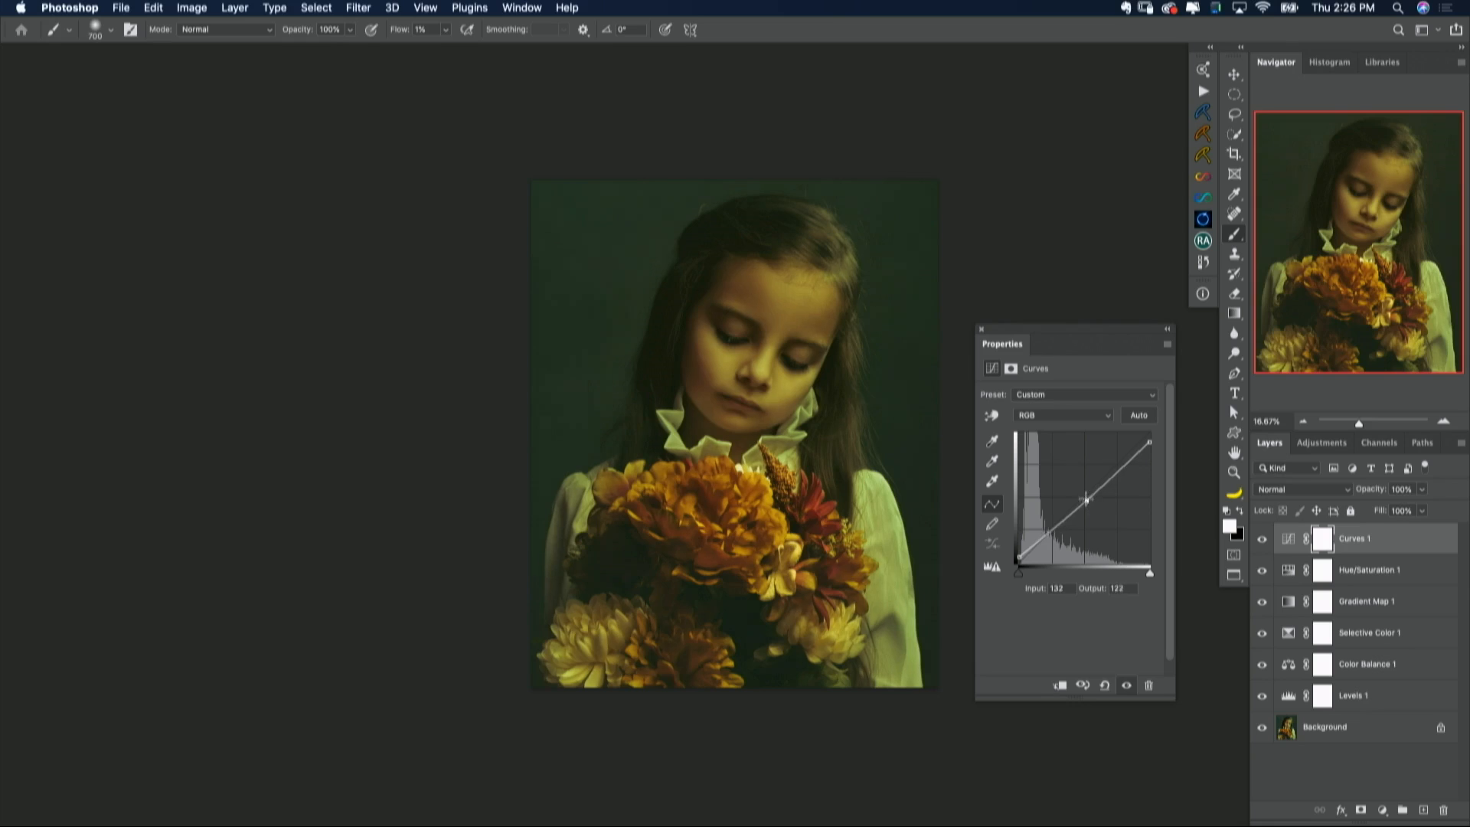
drag(1085, 505, 1111, 466)
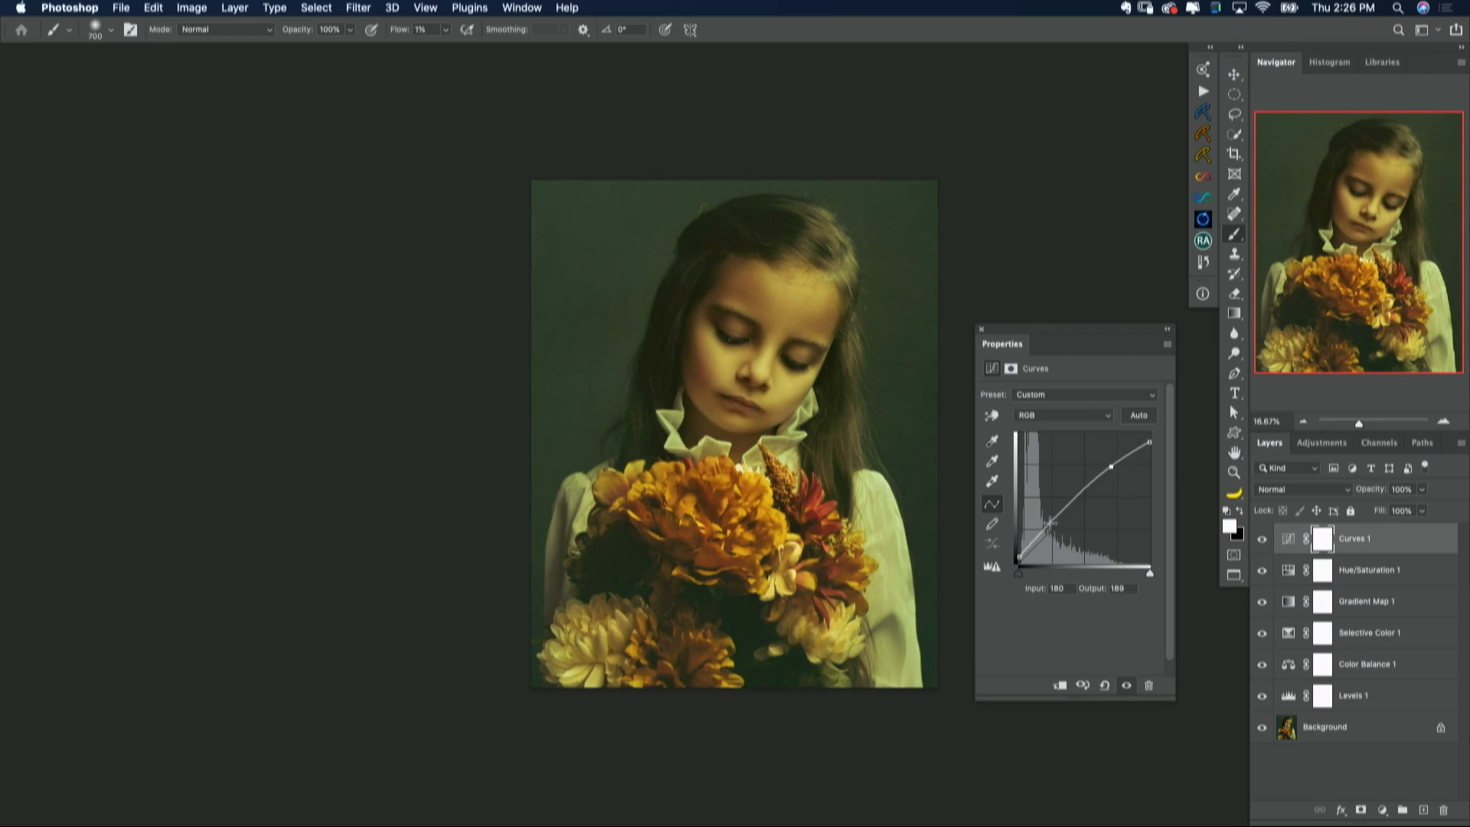
drag(1049, 523, 1187, 545)
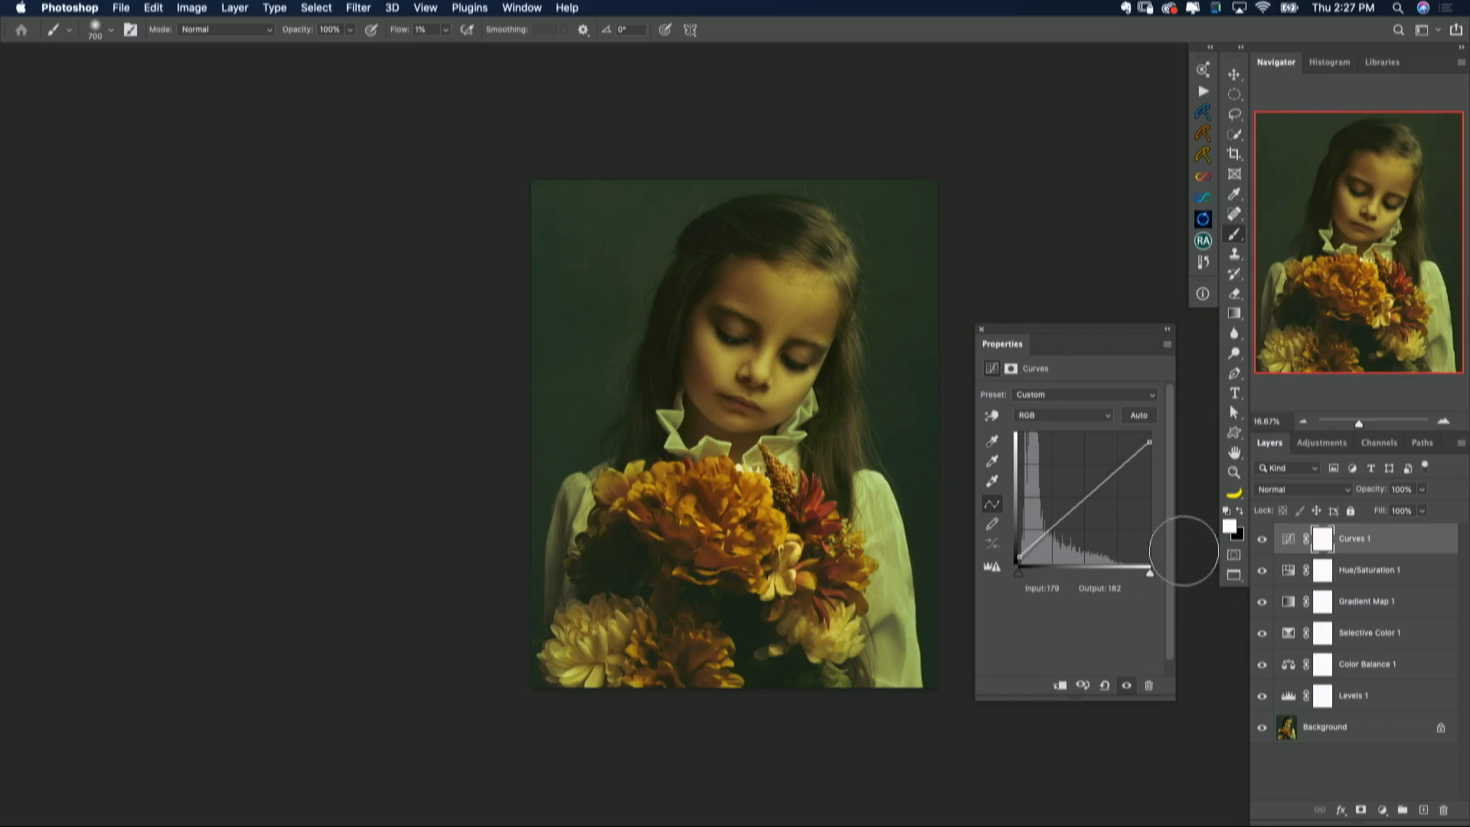
Step: Add a midtone point to the RGB curve at input 131, output 119
click(1084, 500)
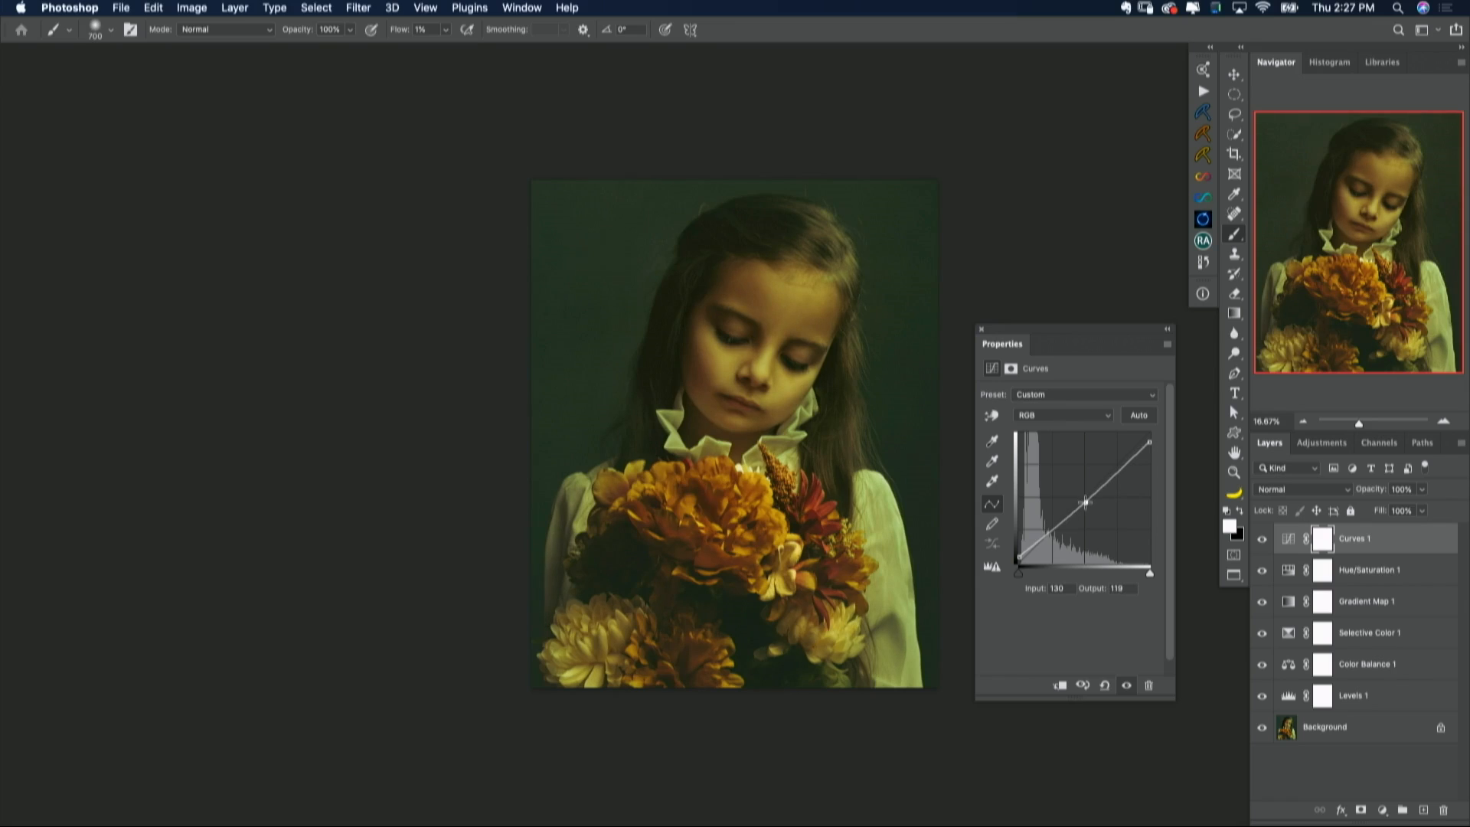
drag(1084, 500, 1086, 503)
Step: Switch the Curves adjustment to the Blue channel and try shifting its highlight and shadow endpoints
click(1107, 421)
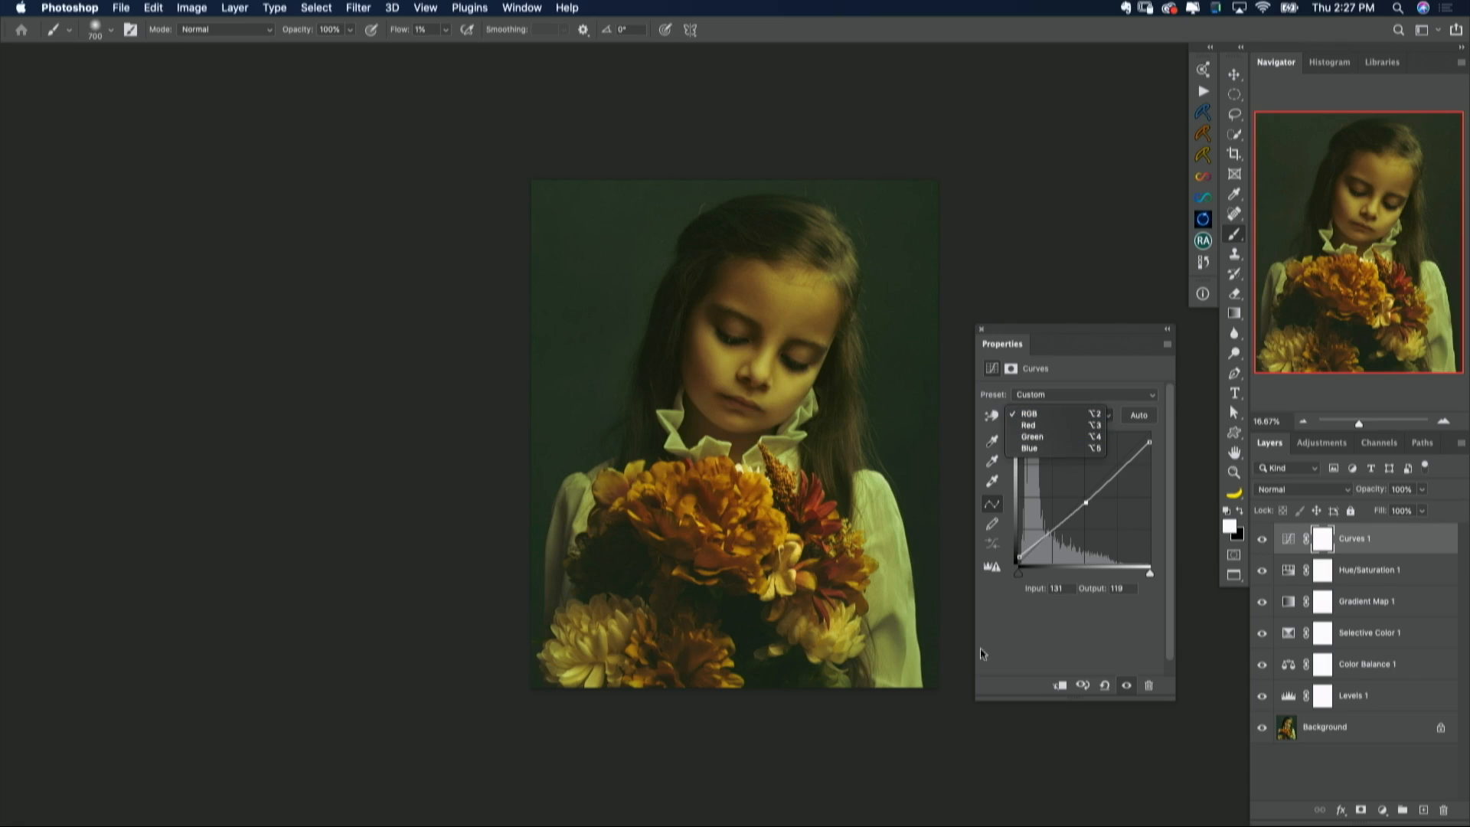
click(1040, 449)
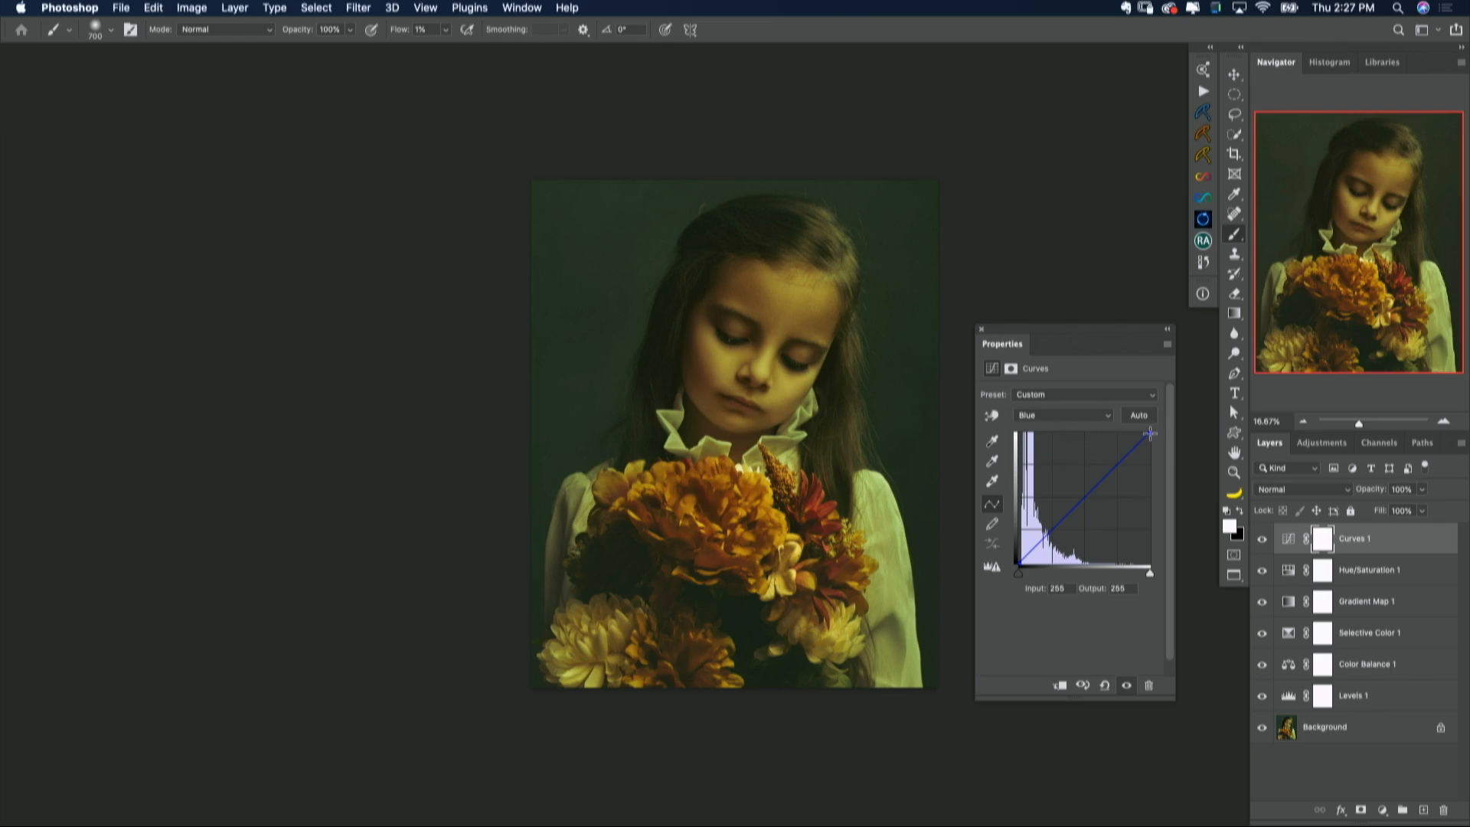
mouse_move(1150, 434)
mouse_down()
mouse_move(1160, 494)
mouse_move(1168, 420)
mouse_up()
click(1018, 562)
drag(1018, 562, 1165, 576)
Step: Adjust the blue curve's tones by sampling the girl's cheek with on-image adjustment, and raise the blue black point to output 8
click(992, 414)
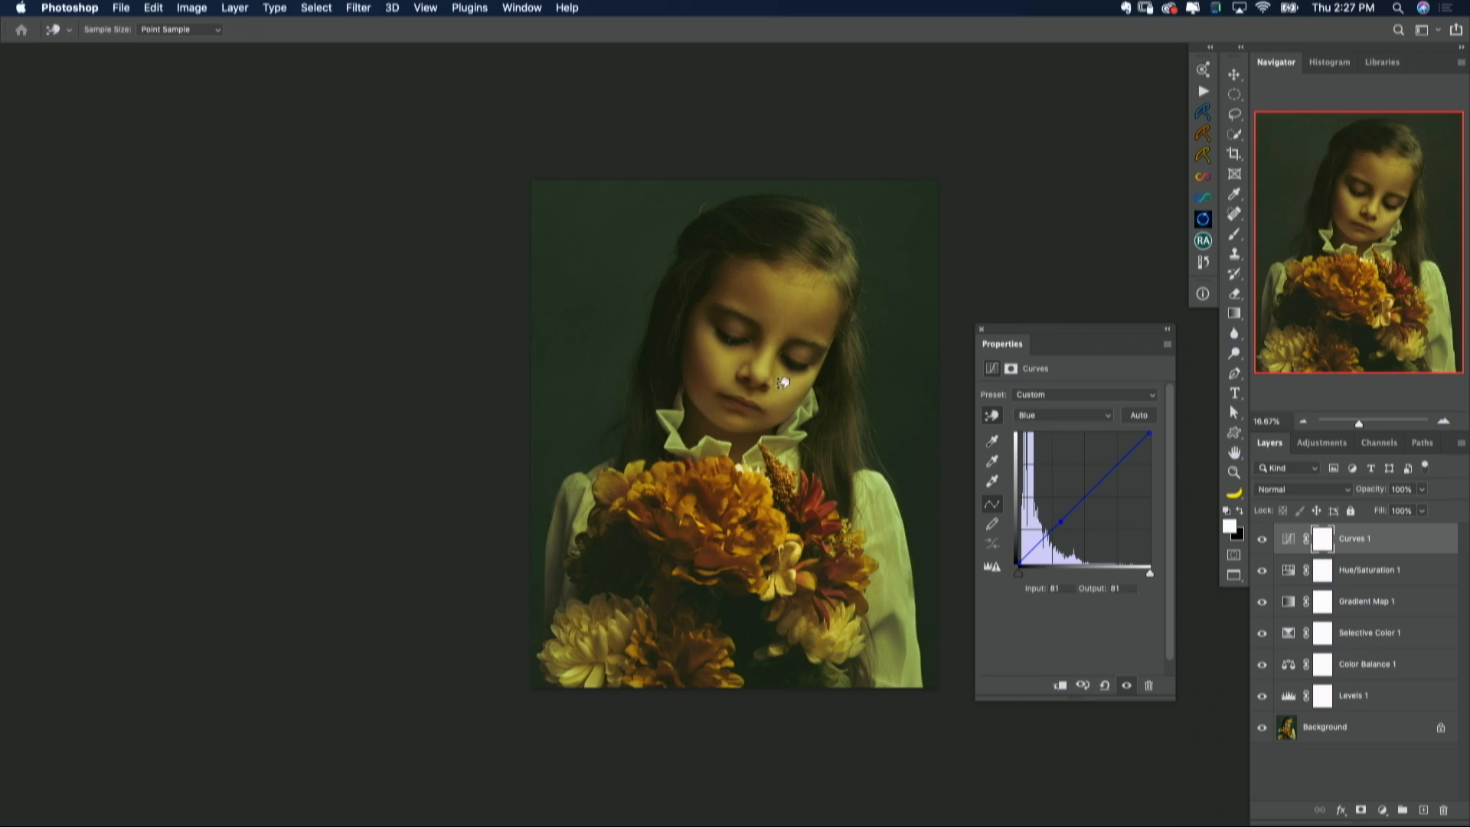
drag(783, 378, 781, 385)
mouse_move(783, 388)
mouse_down()
mouse_move(753, 370)
mouse_move(779, 364)
mouse_up()
click(814, 378)
drag(787, 372, 786, 380)
drag(1018, 565, 1012, 557)
Step: Switch the Curves adjustment to the Red channel, try on-image adjustment on the orange flower, and add a midtone point at input 132, output 131
click(1052, 420)
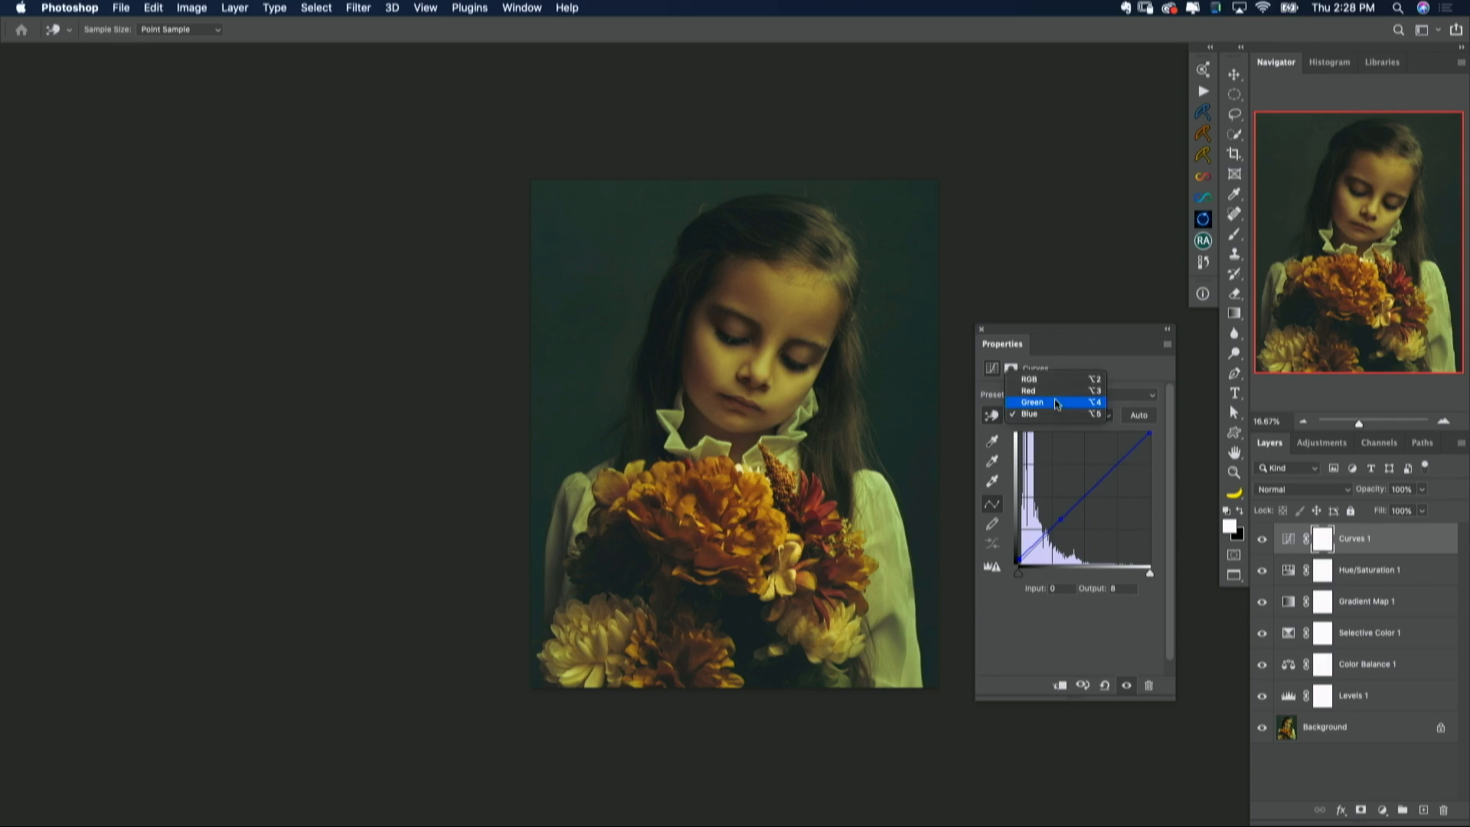
click(1057, 392)
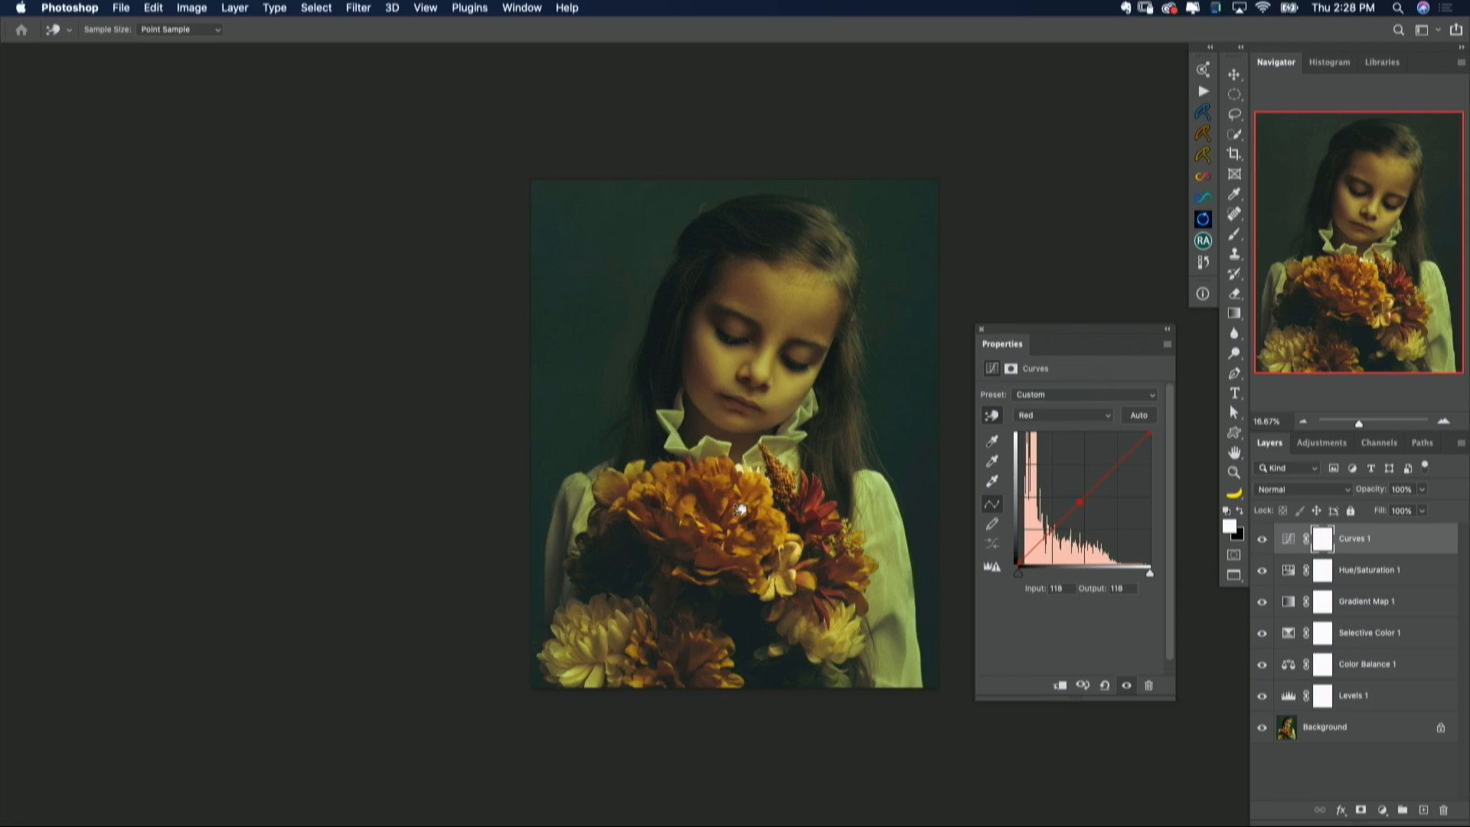
drag(740, 513, 747, 506)
drag(746, 501, 746, 498)
drag(747, 500, 746, 502)
drag(1078, 499, 1172, 552)
click(1085, 500)
Step: Switch the Curves adjustment to the Green channel and try shifting its midtone, highlight and shadow points
click(1082, 416)
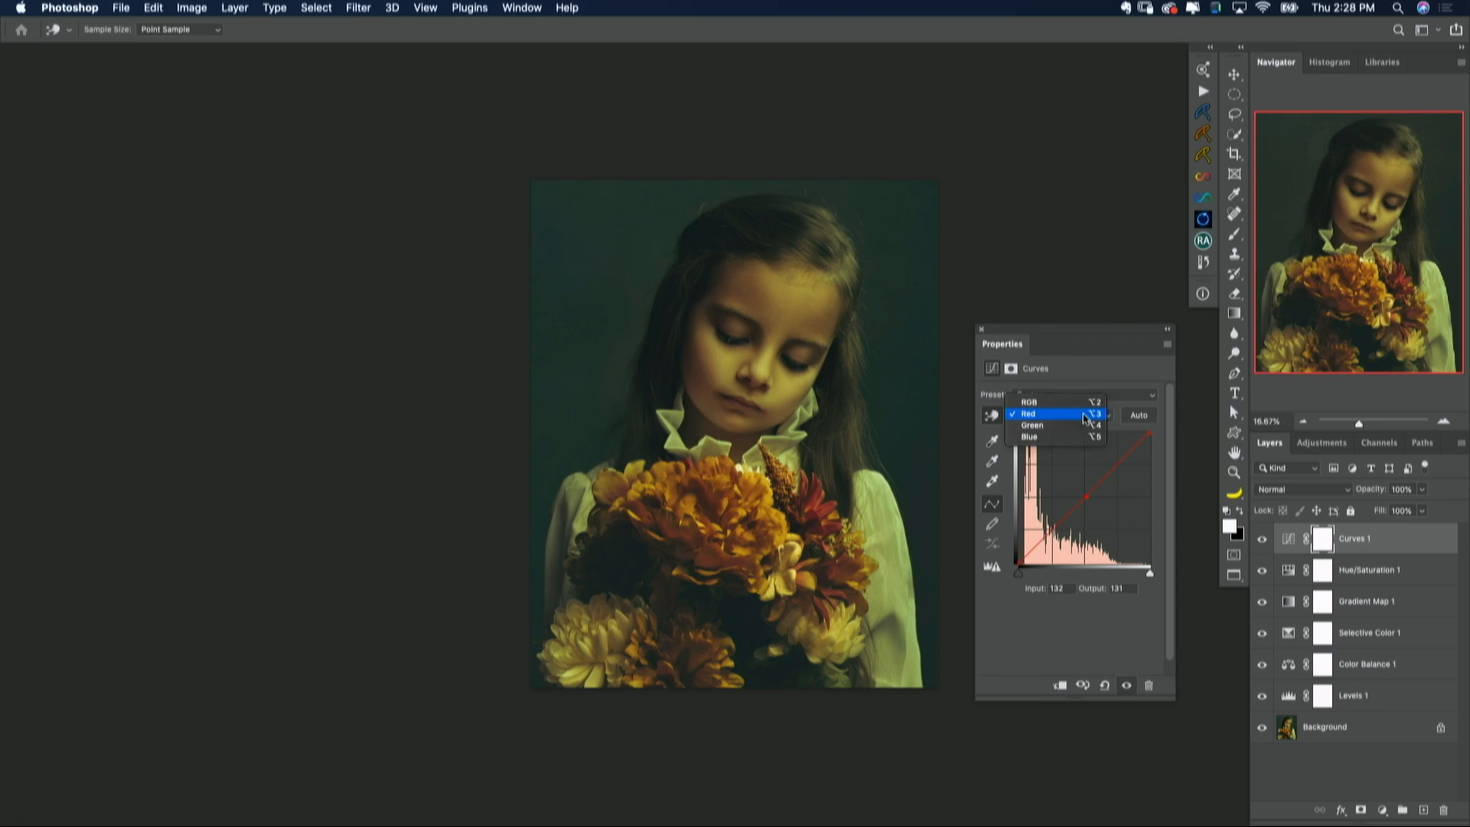
click(1046, 426)
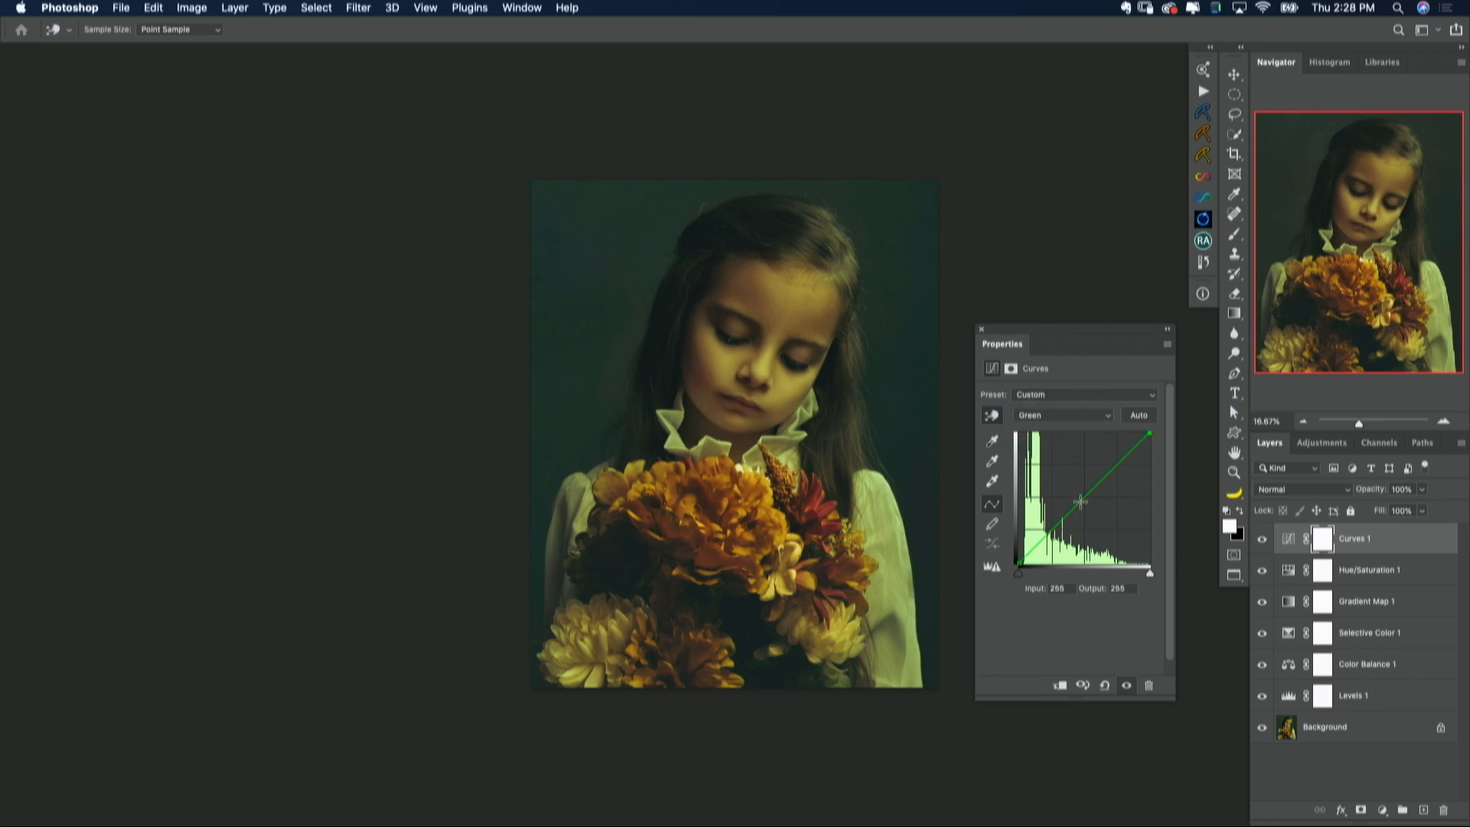
drag(1080, 502, 1167, 521)
mouse_move(1150, 434)
mouse_down()
mouse_move(1149, 471)
mouse_move(1165, 430)
mouse_move(1159, 486)
mouse_move(1172, 431)
mouse_move(1168, 490)
mouse_move(1175, 427)
mouse_up()
mouse_move(1018, 562)
mouse_down()
mouse_move(1016, 542)
mouse_move(1016, 566)
mouse_up()
Step: Compare the portrait with and without the Curves 1 adjustment layer
click(1263, 540)
click(1264, 540)
click(1263, 540)
click(1263, 541)
click(1263, 541)
click(1265, 541)
click(1263, 540)
click(1262, 540)
Step: Reduce the Curves 1 layer's opacity to 90%
click(1422, 492)
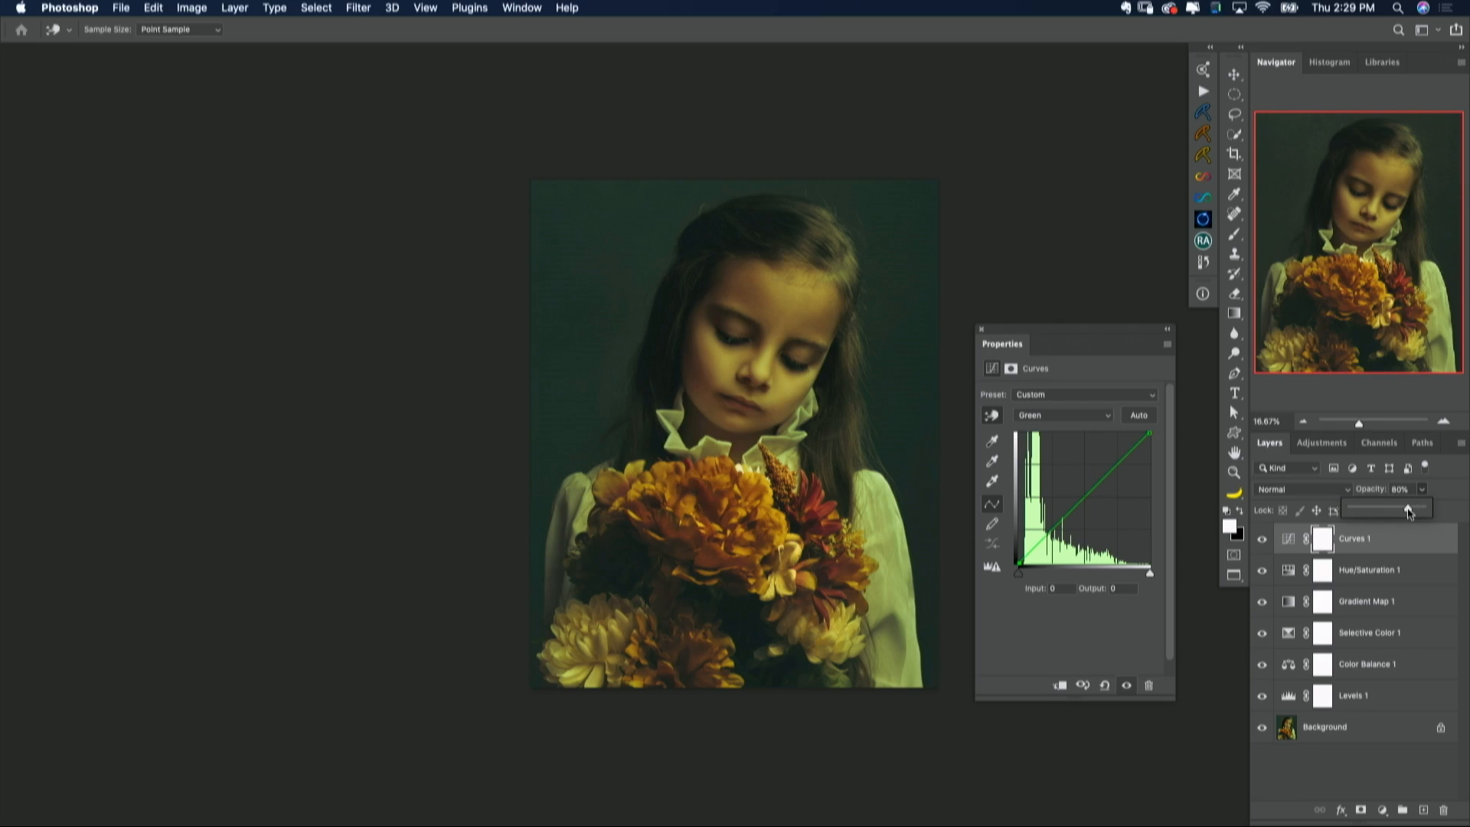
drag(1409, 513, 1421, 512)
click(1457, 492)
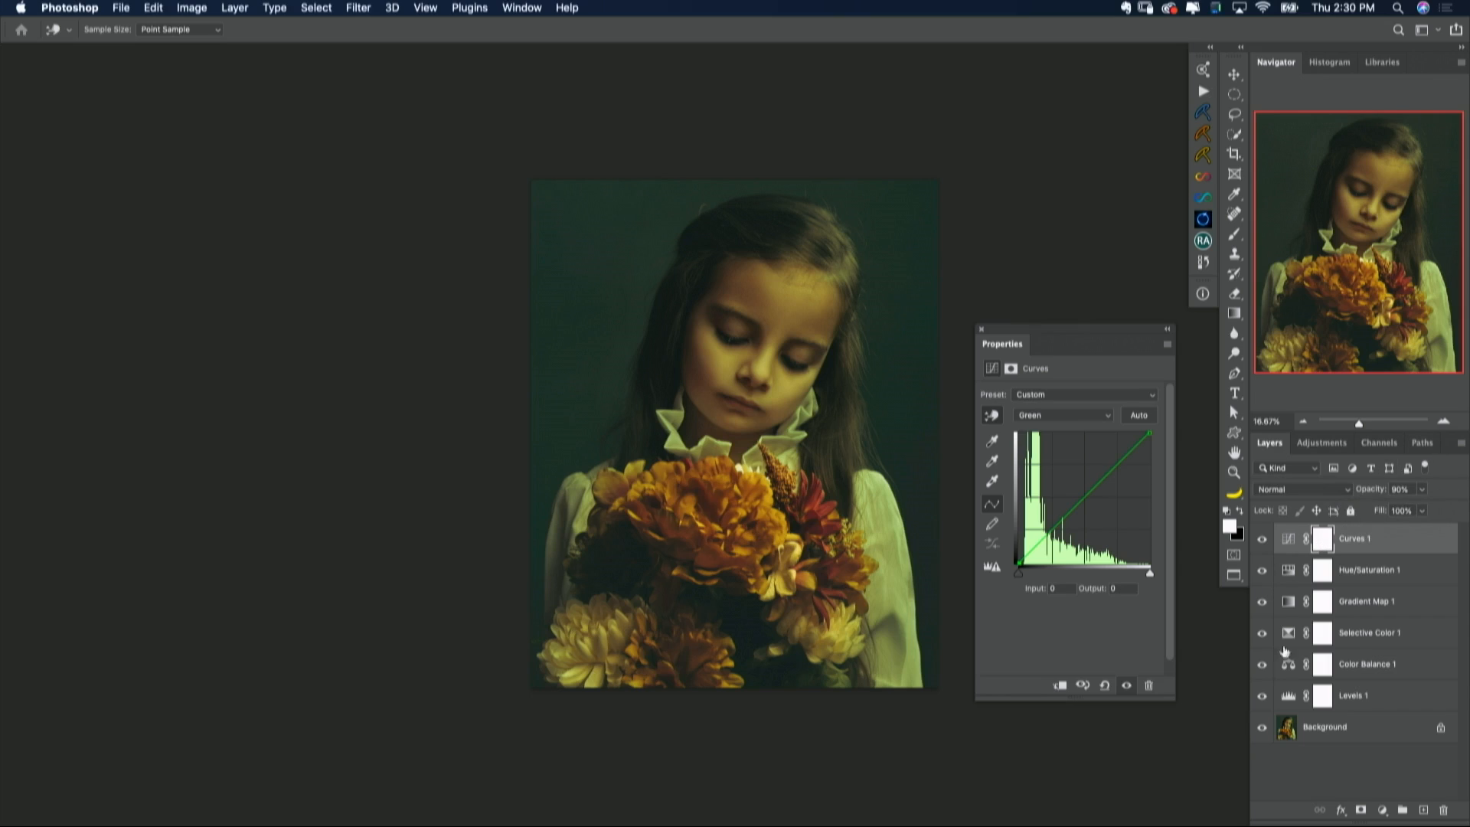
Step: Compare the original Background photo alone with the fully color-toned version
alt+click(1263, 728)
alt+click(1263, 729)
alt+click(1263, 728)
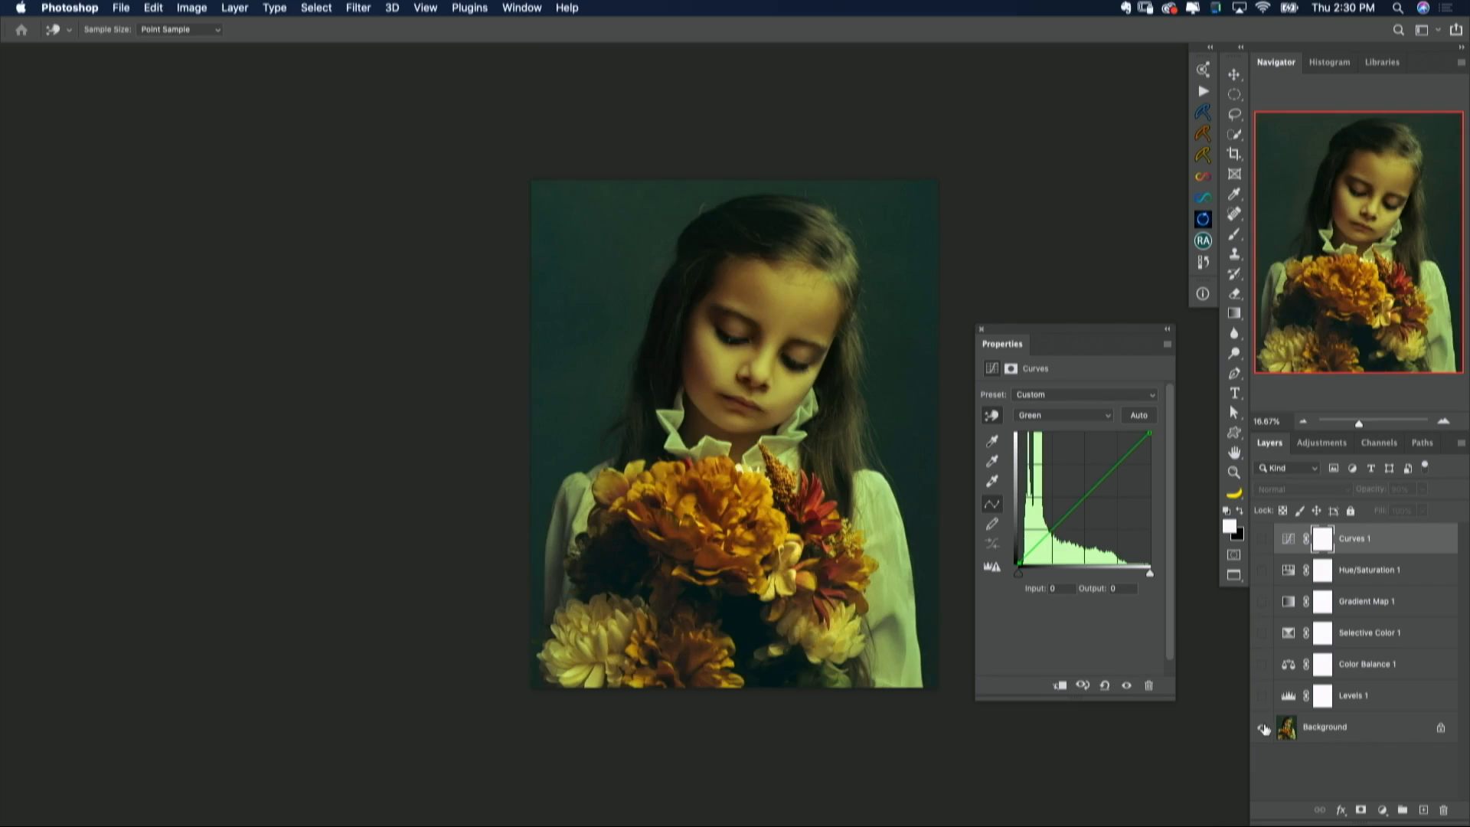
alt+click(1262, 729)
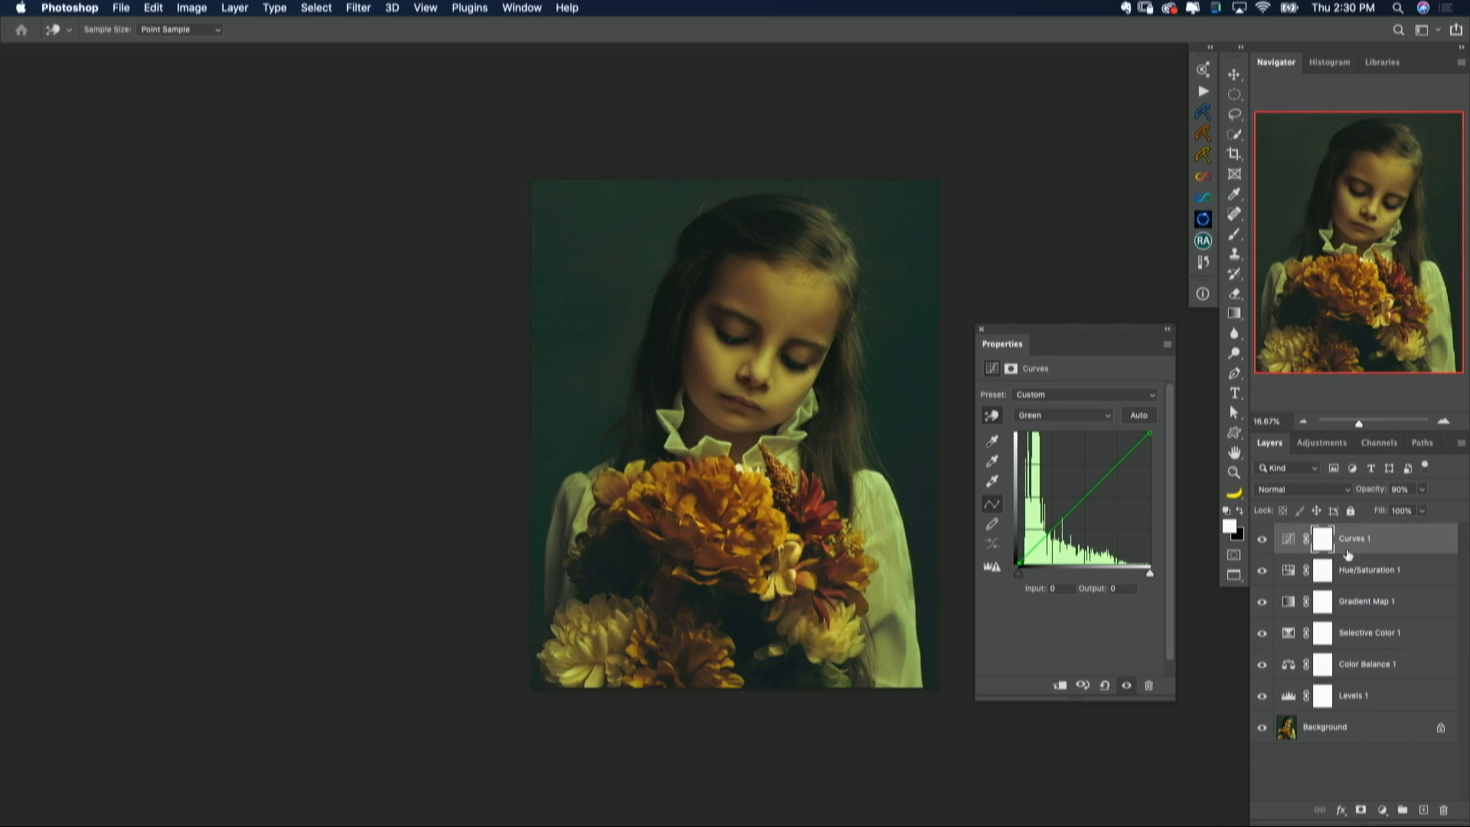
Step: Group the six adjustment layers from Levels 1 to Curves 1 and name the group Color grading
click(1353, 700)
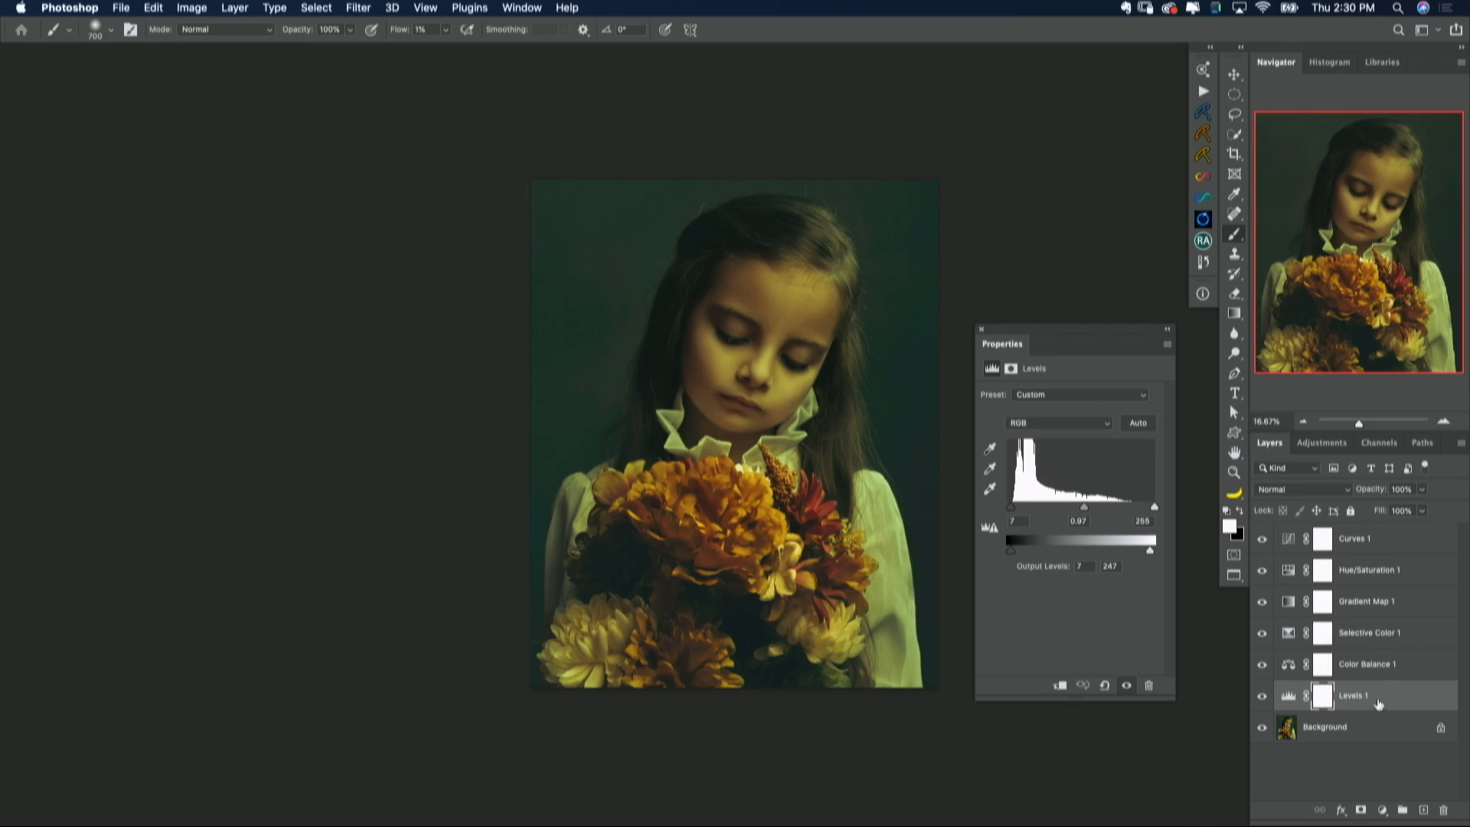
shift+click(1378, 664)
shift+click(1382, 633)
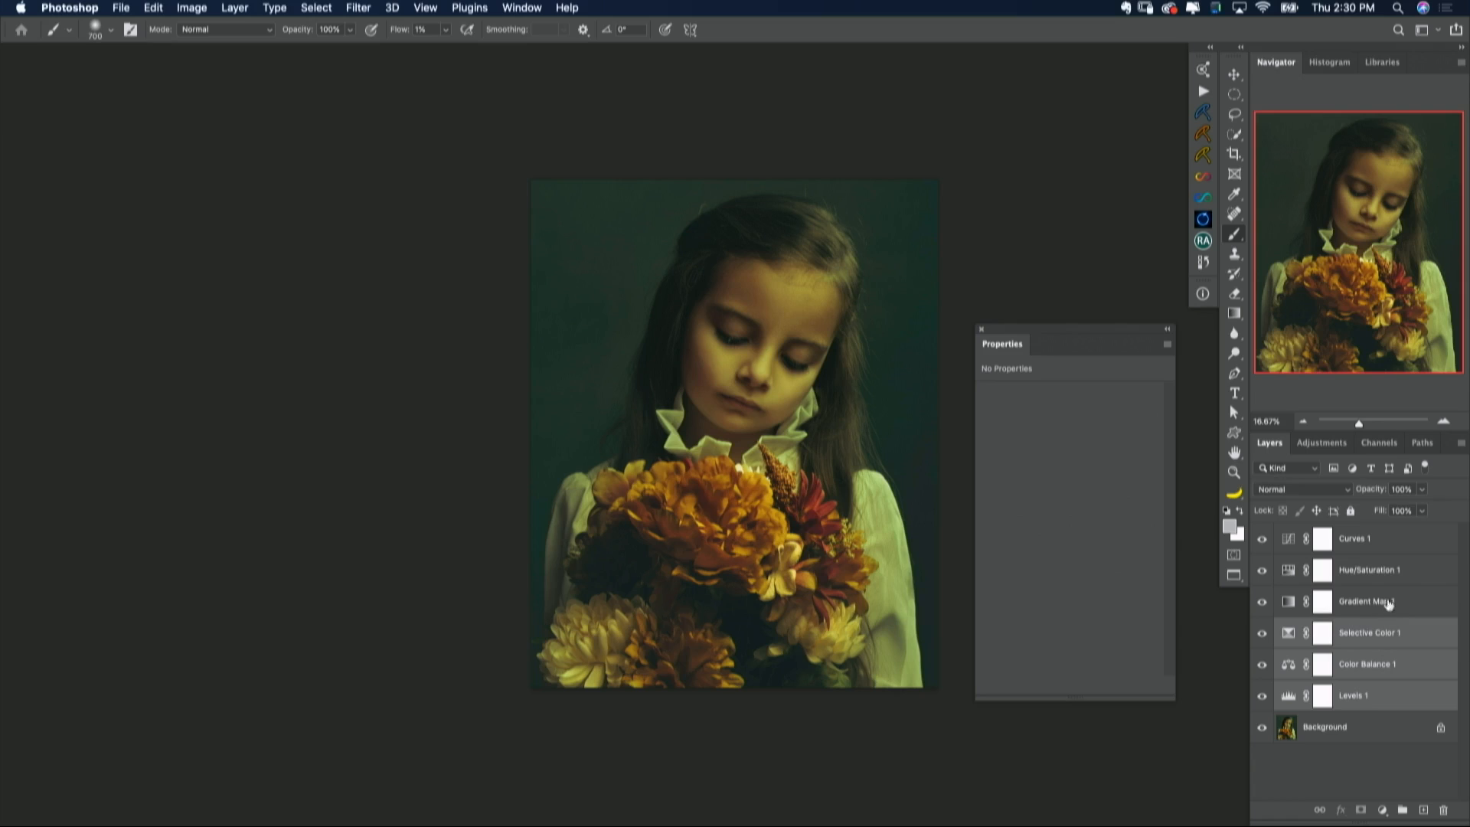
shift+click(1388, 603)
shift+click(1390, 570)
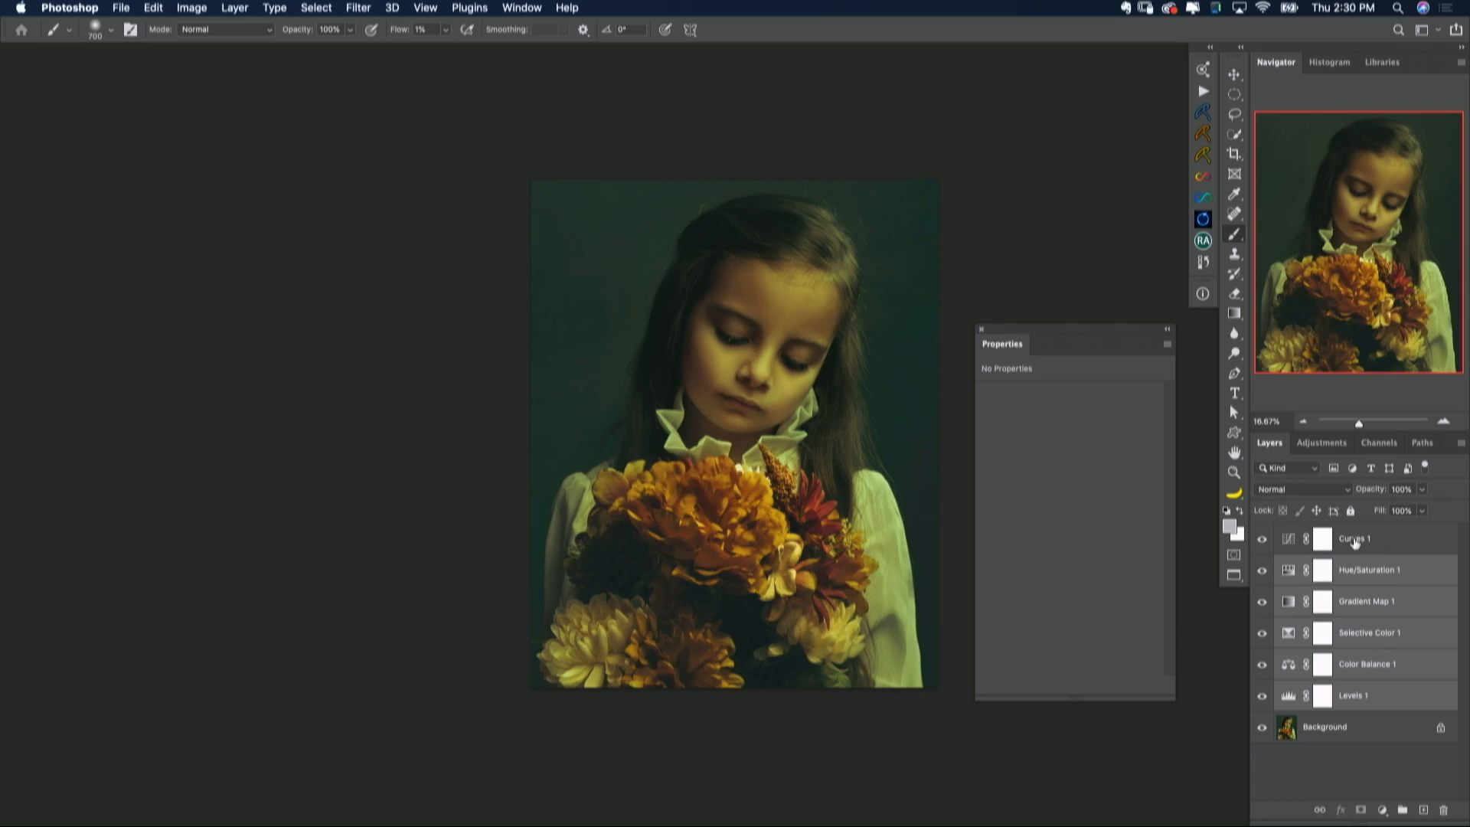
shift+click(1356, 542)
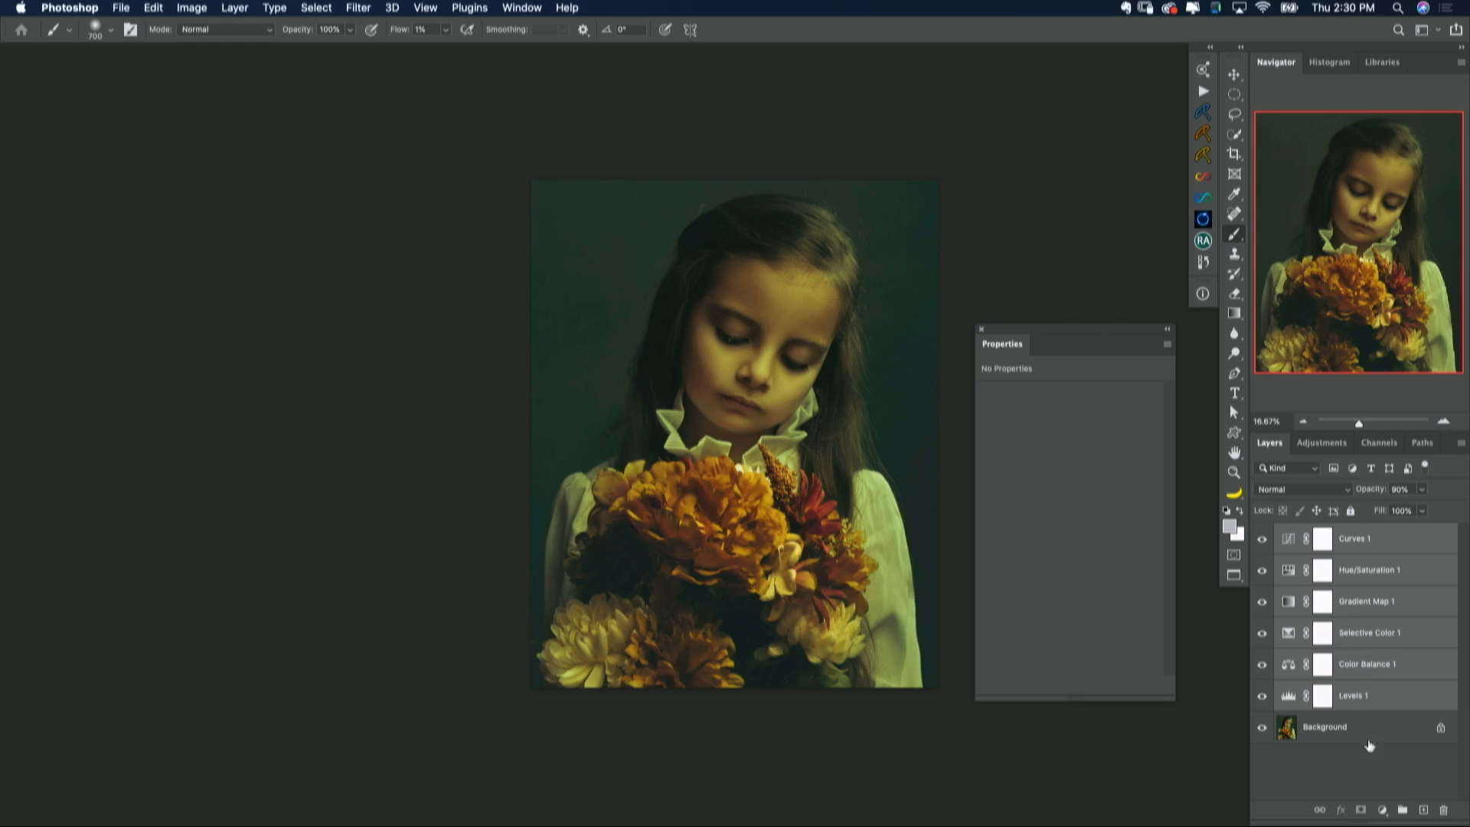
click(1402, 810)
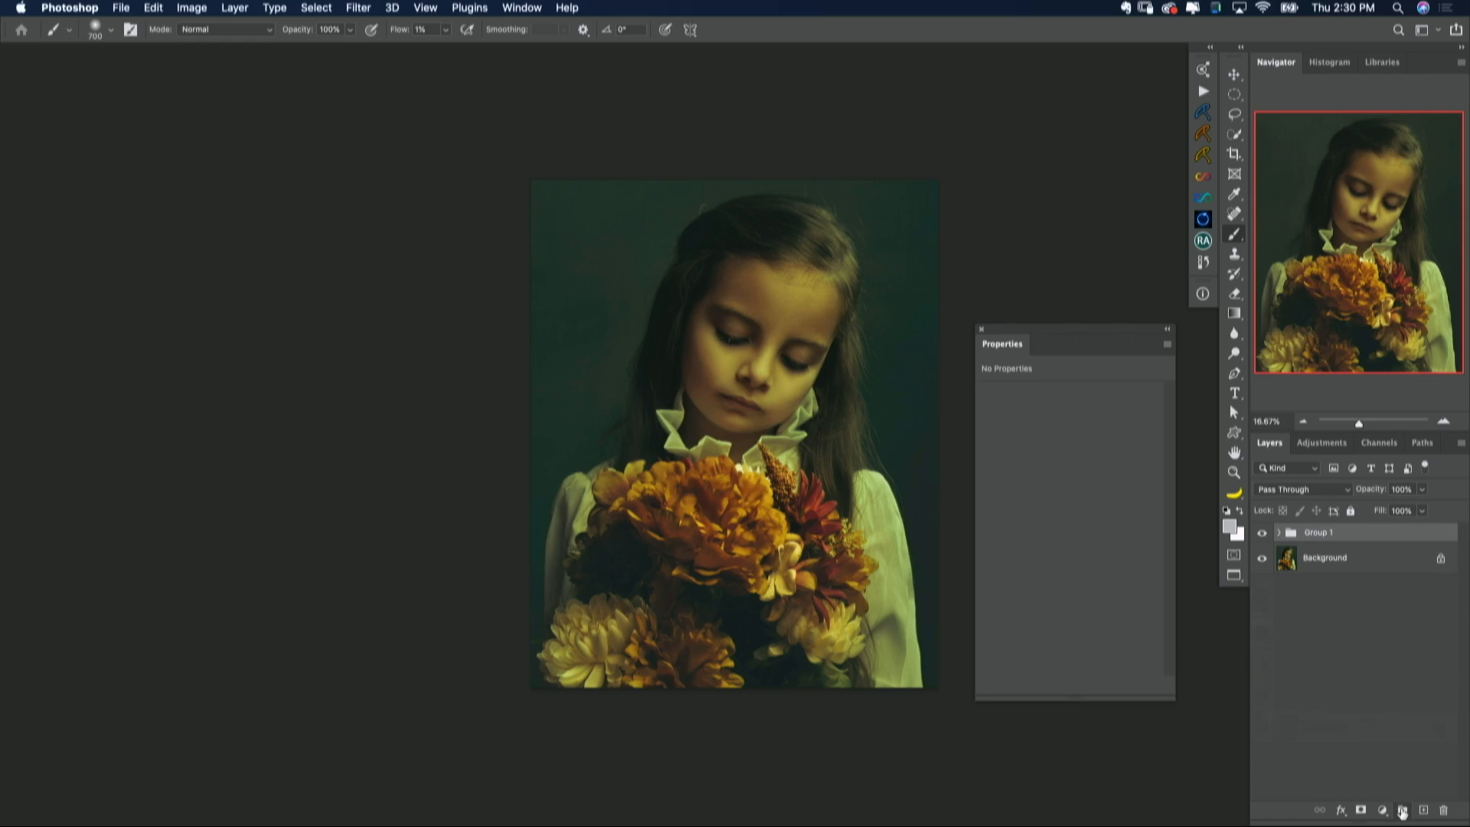
double_click(1317, 535)
key(Return)
Step: Compare the portrait with and without the Color grading group
click(1263, 533)
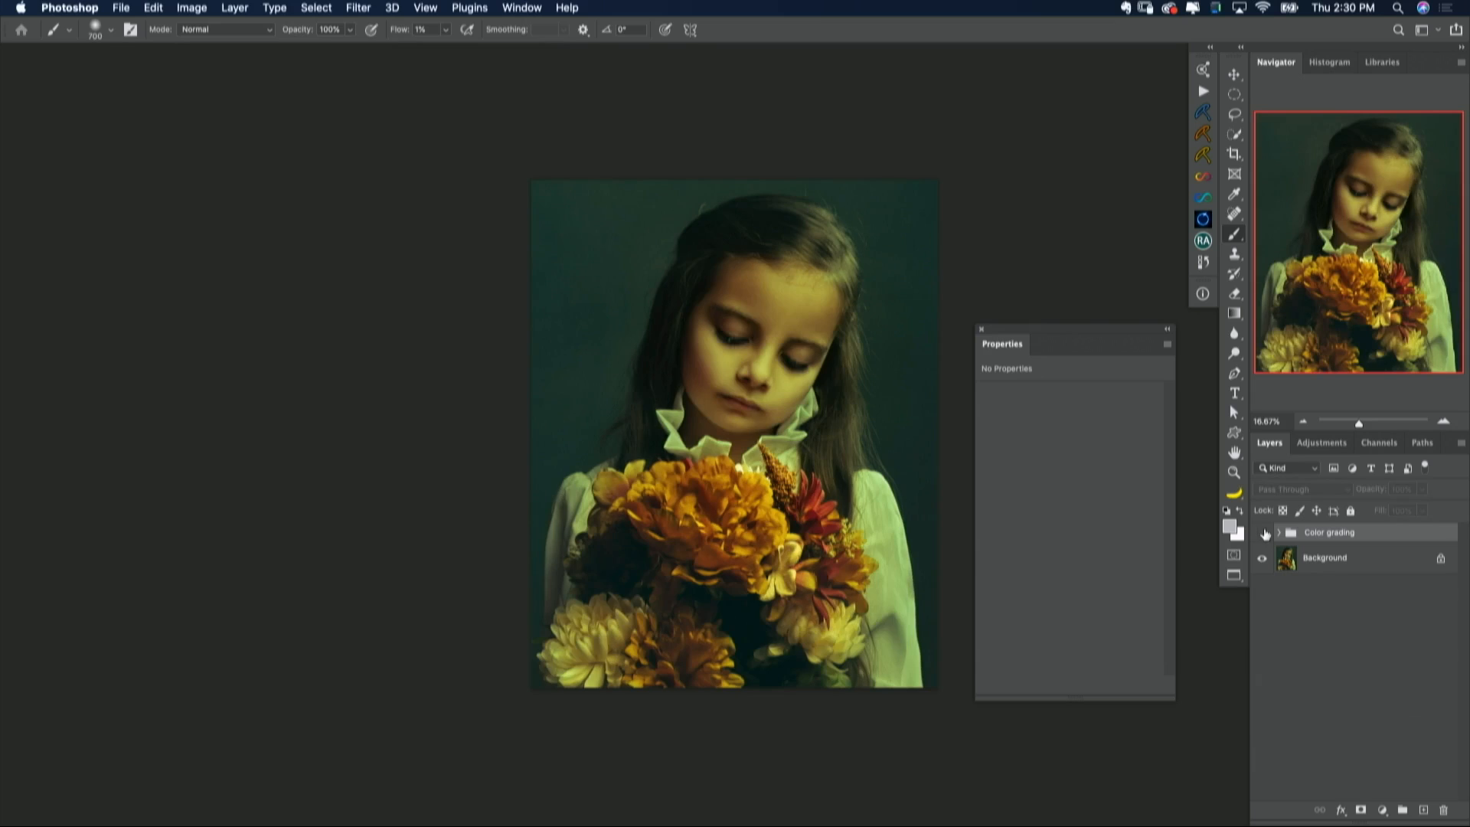
click(1263, 533)
click(1263, 533)
click(1263, 534)
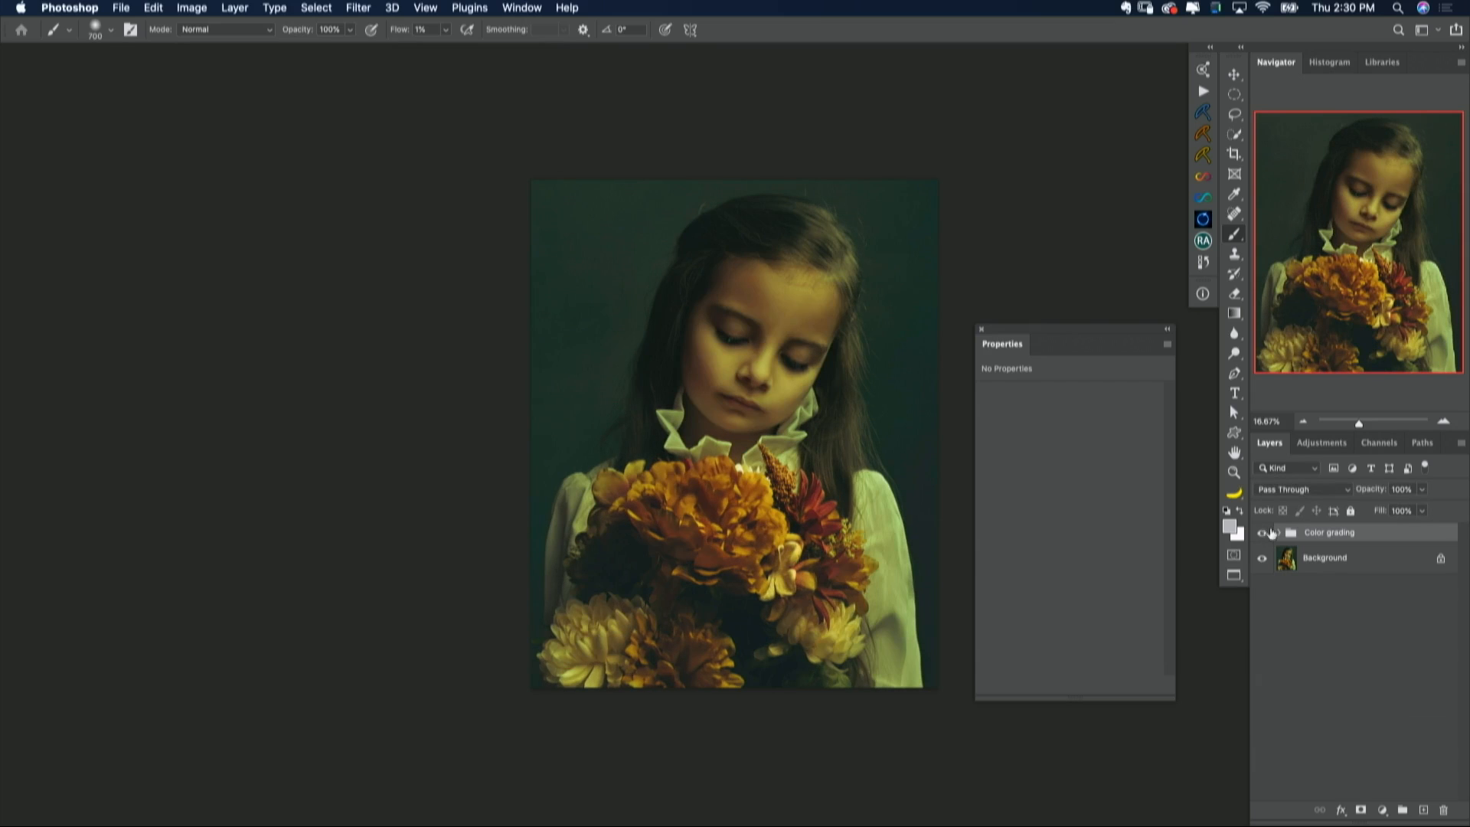
click(1262, 533)
click(1263, 533)
Step: Lower the Color grading group's opacity to 60%
click(1422, 489)
drag(1421, 509, 1414, 509)
drag(1400, 508, 1393, 509)
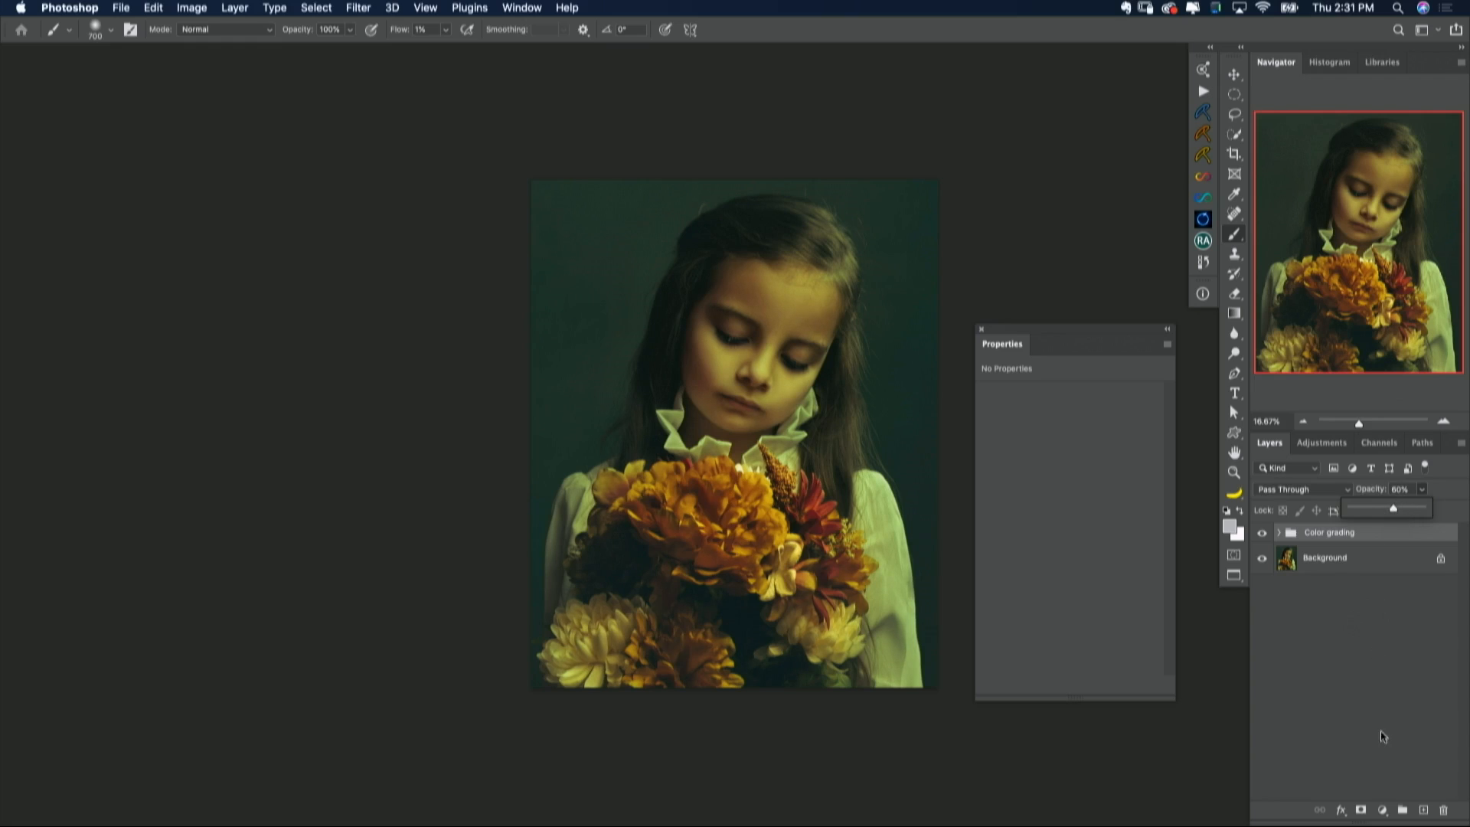
Step: Add a Brightness/Contrast adjustment layer above the Color grading group with brightness 17 and contrast 3
click(1383, 809)
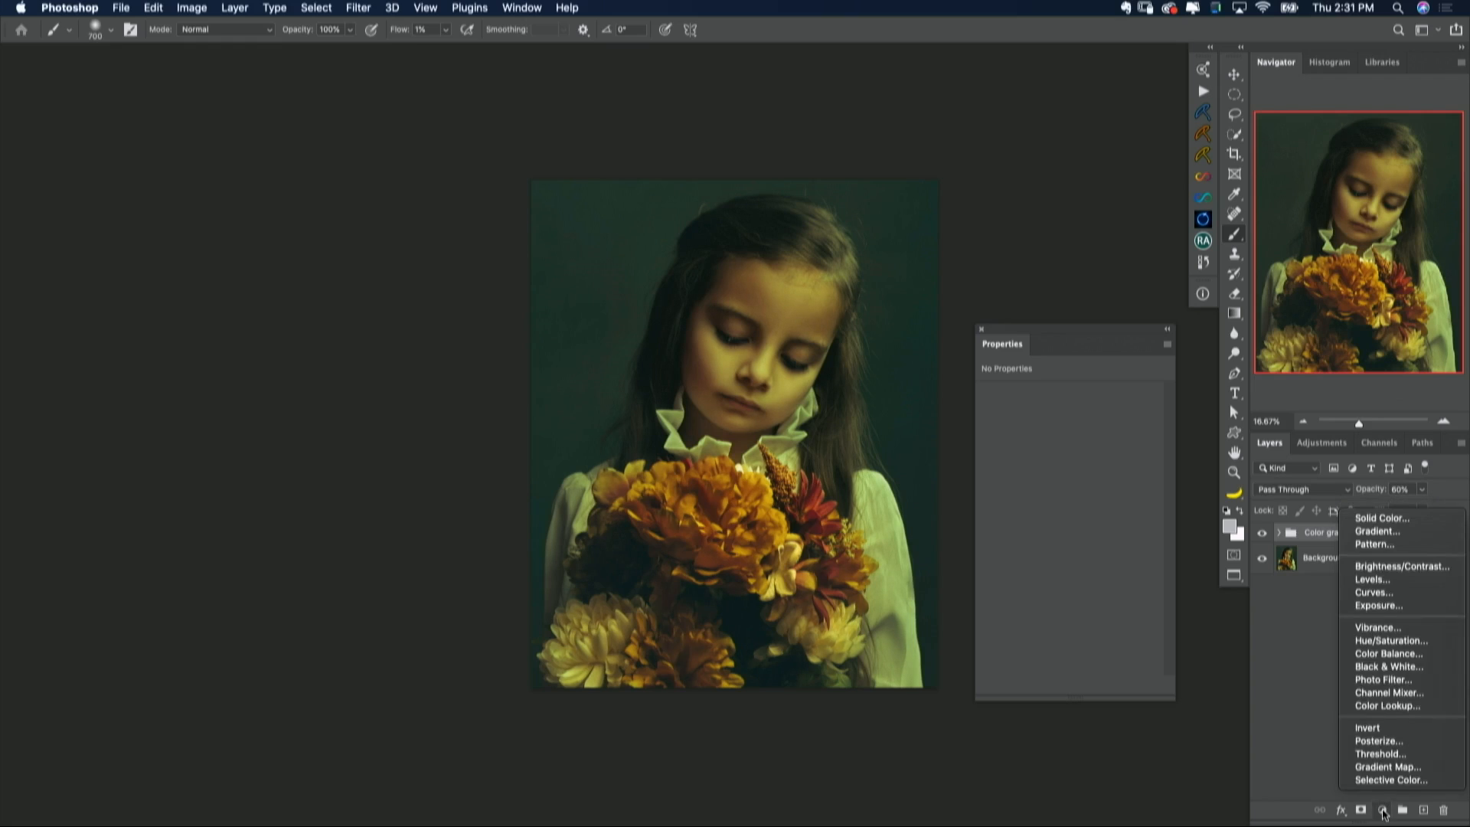
click(1390, 567)
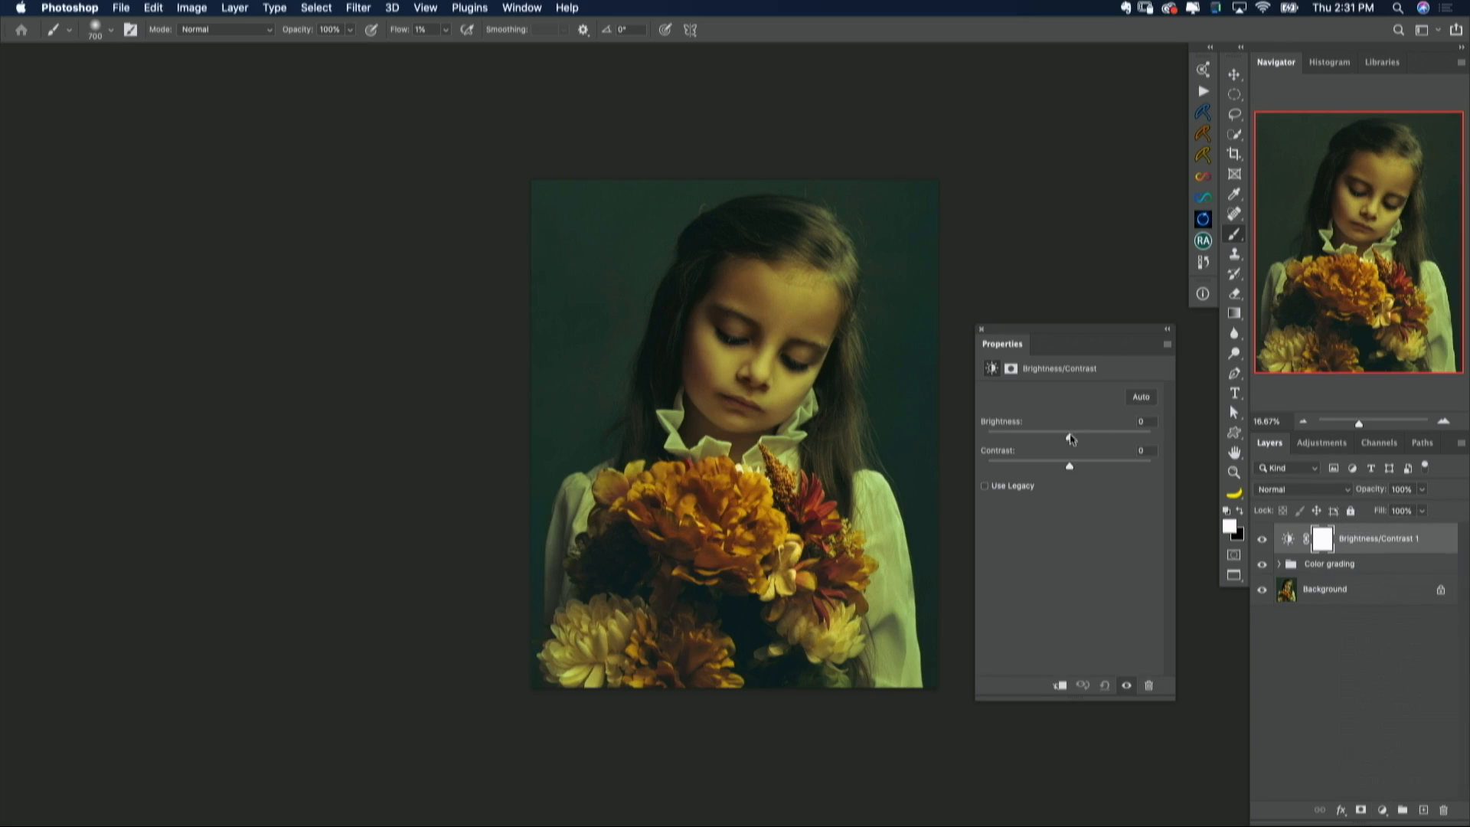
drag(1070, 438, 1072, 466)
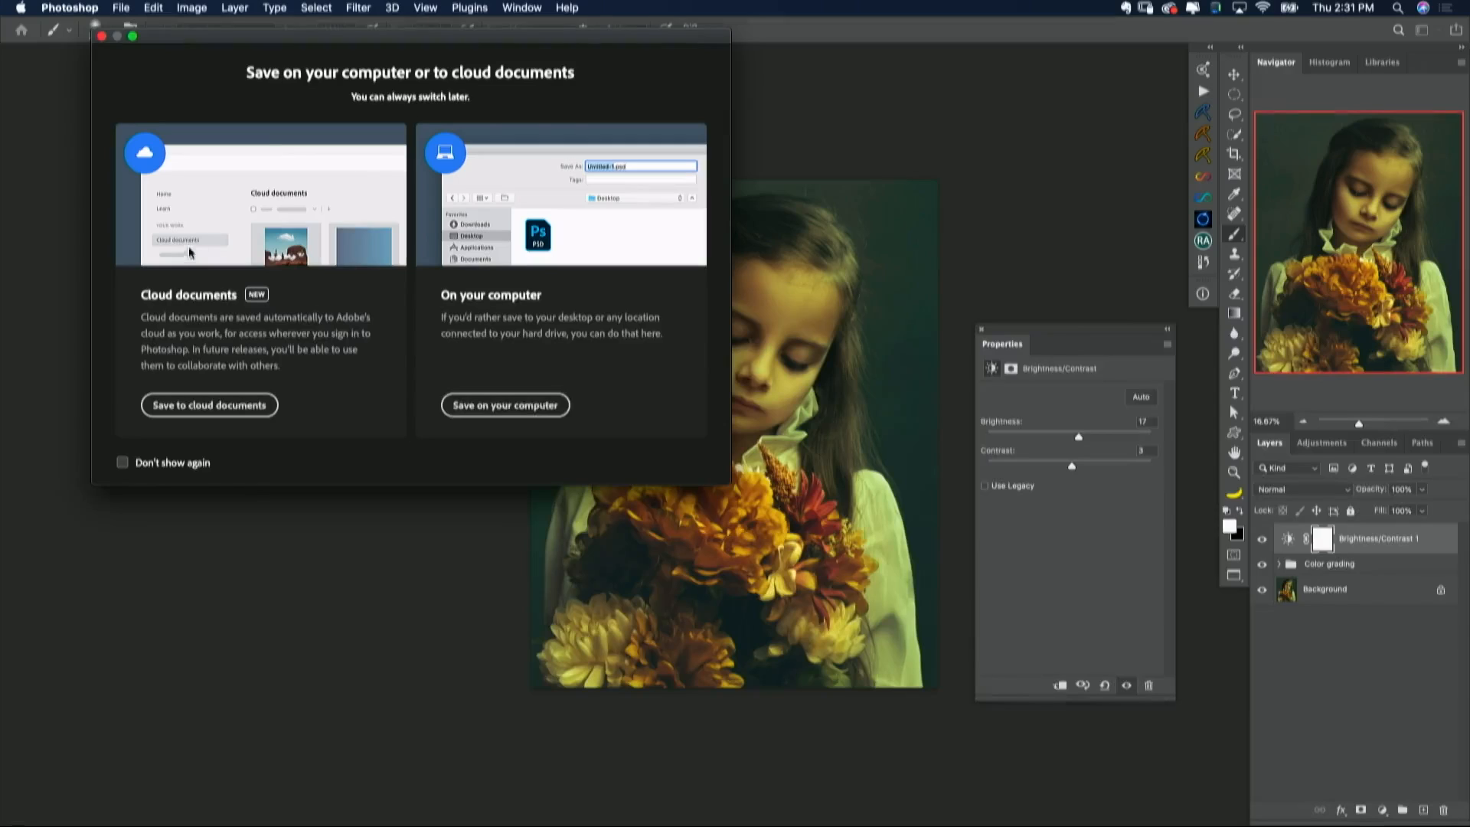
Step: Save the document on the computer as a layered Photoshop file, appending 1 to the file name and keeping Maximize Compatibility on
click(470, 406)
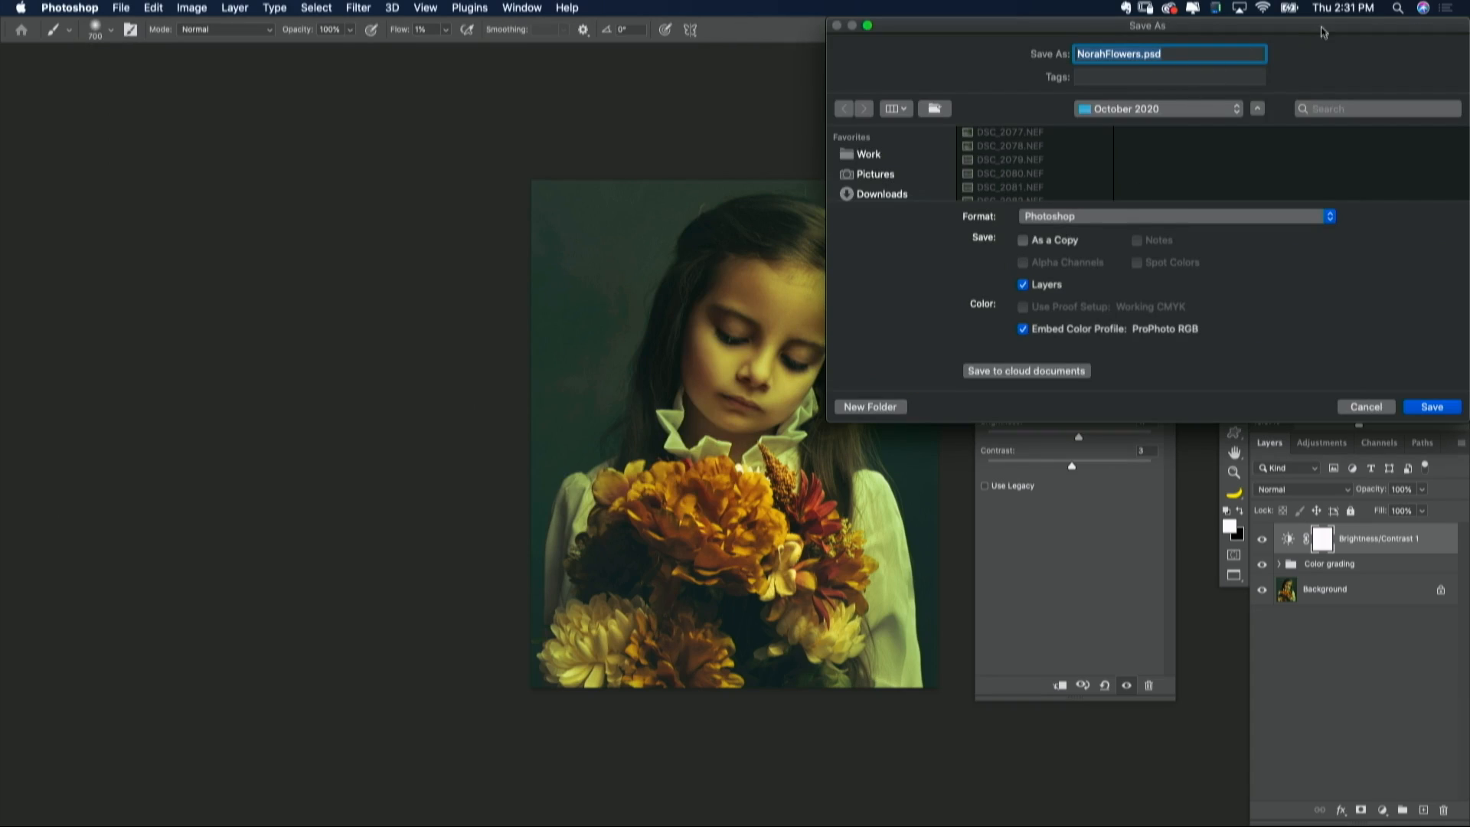
drag(1322, 31, 684, 43)
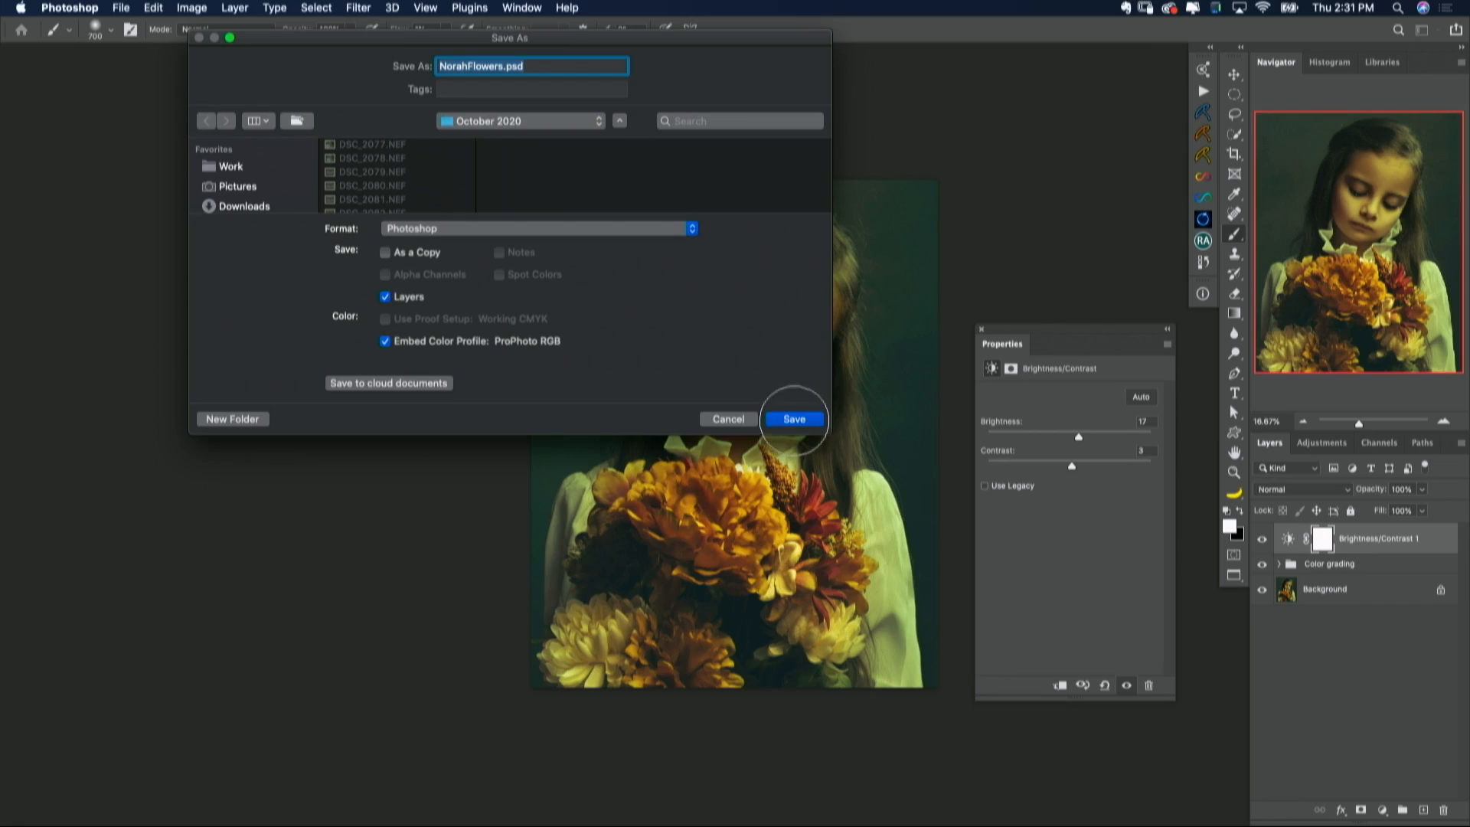
click(799, 420)
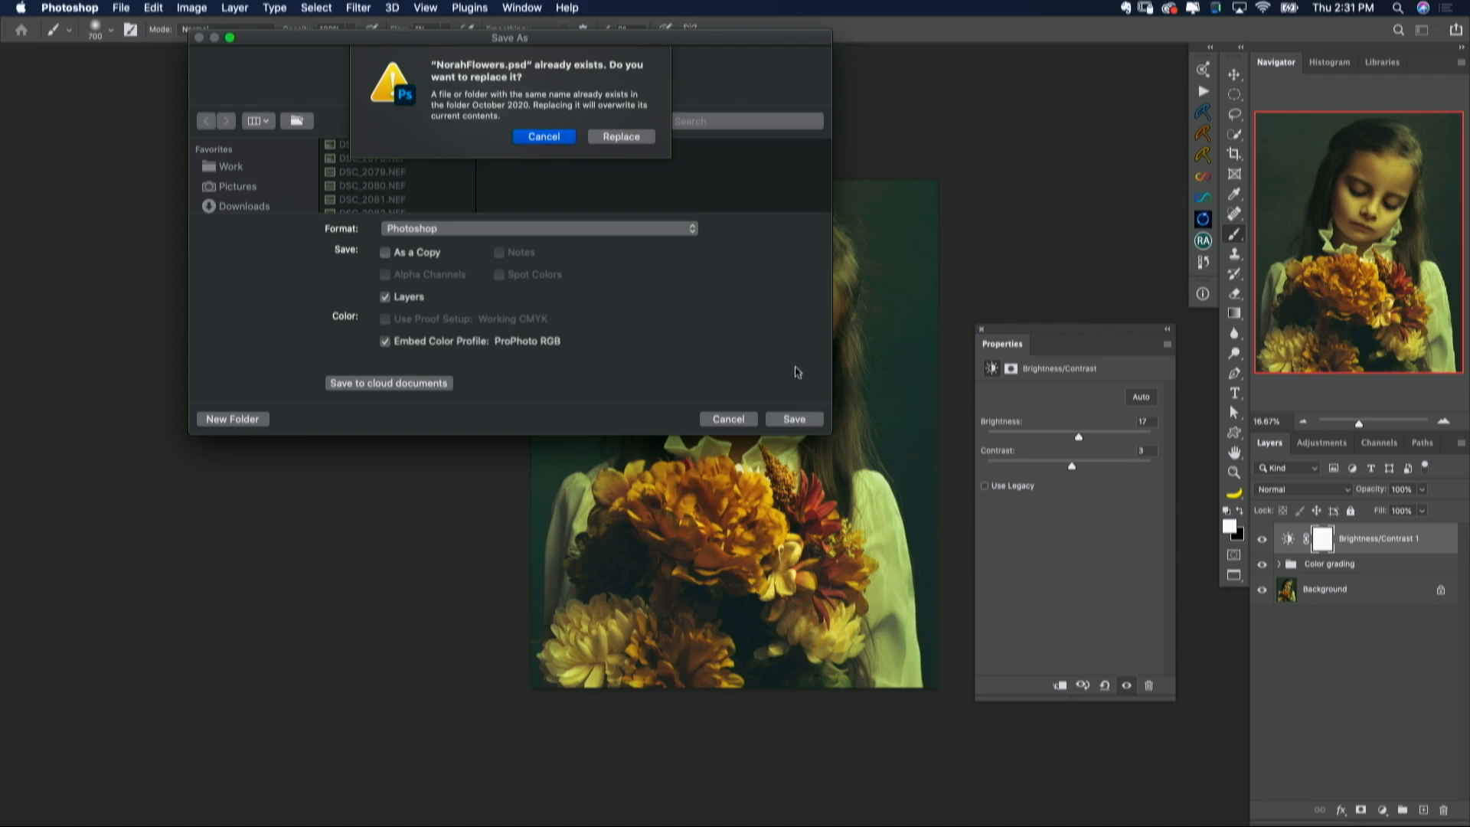
click(544, 136)
click(503, 66)
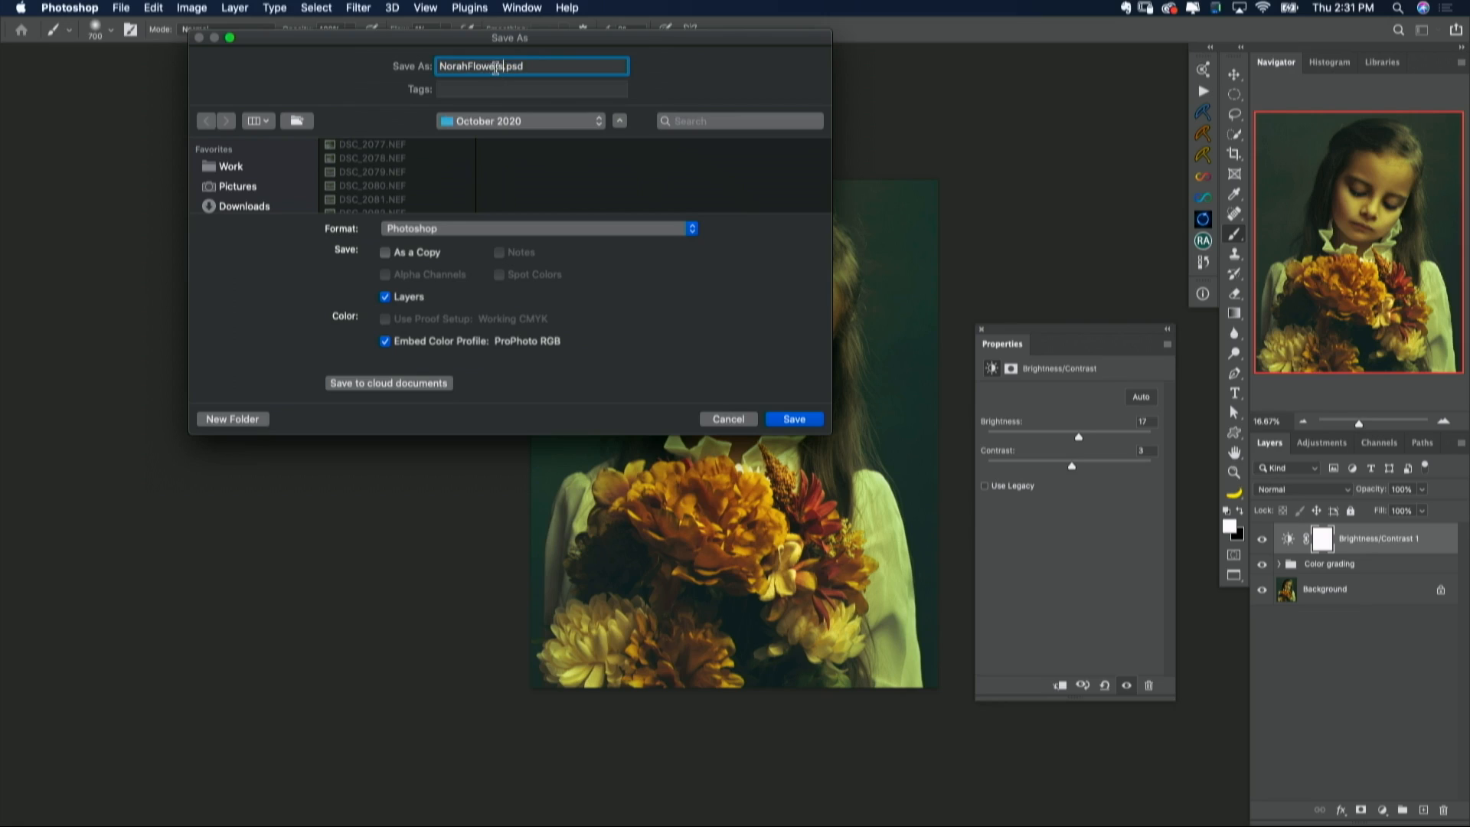
text(1)
click(793, 419)
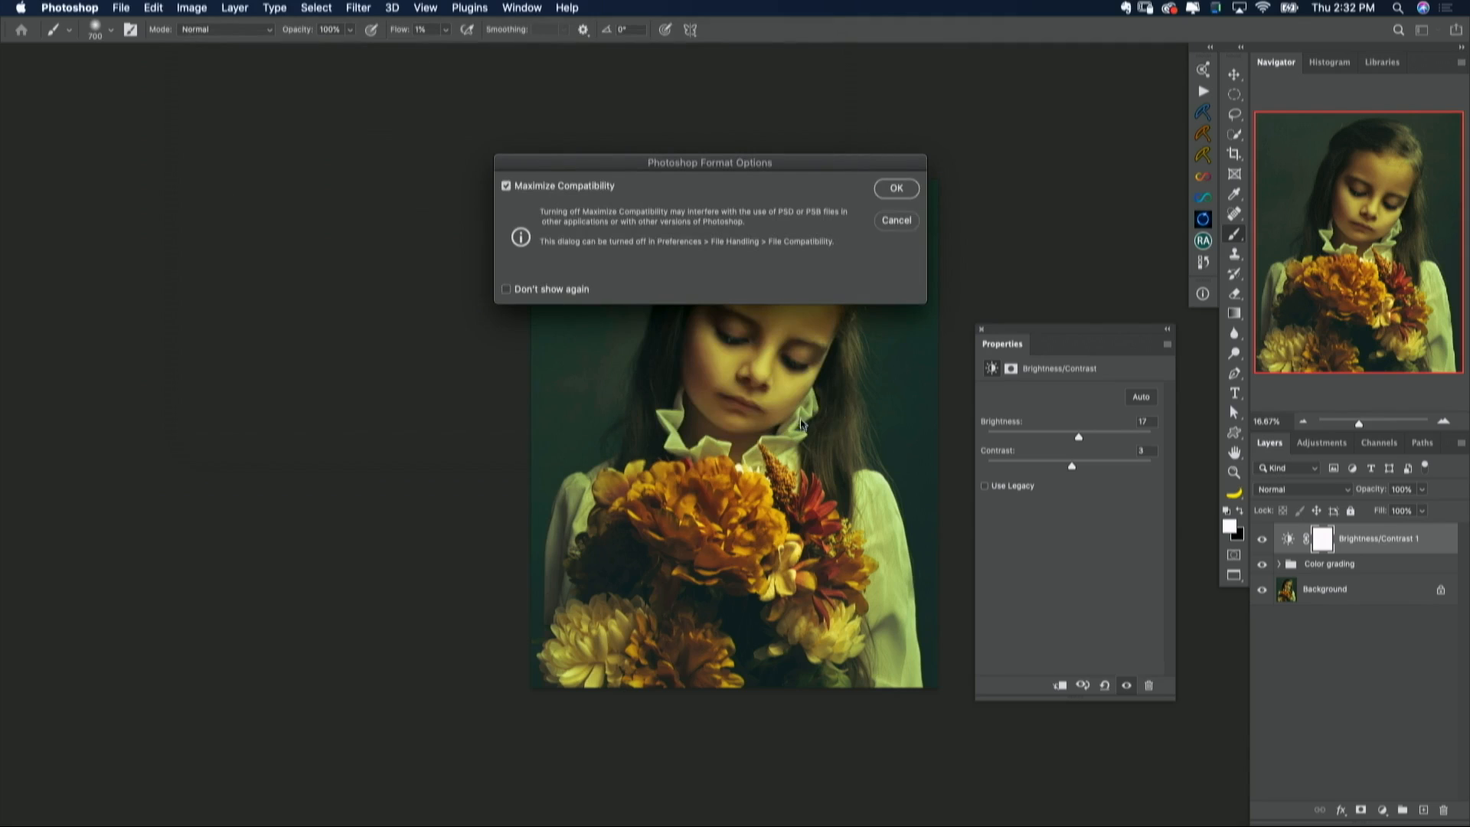
click(896, 187)
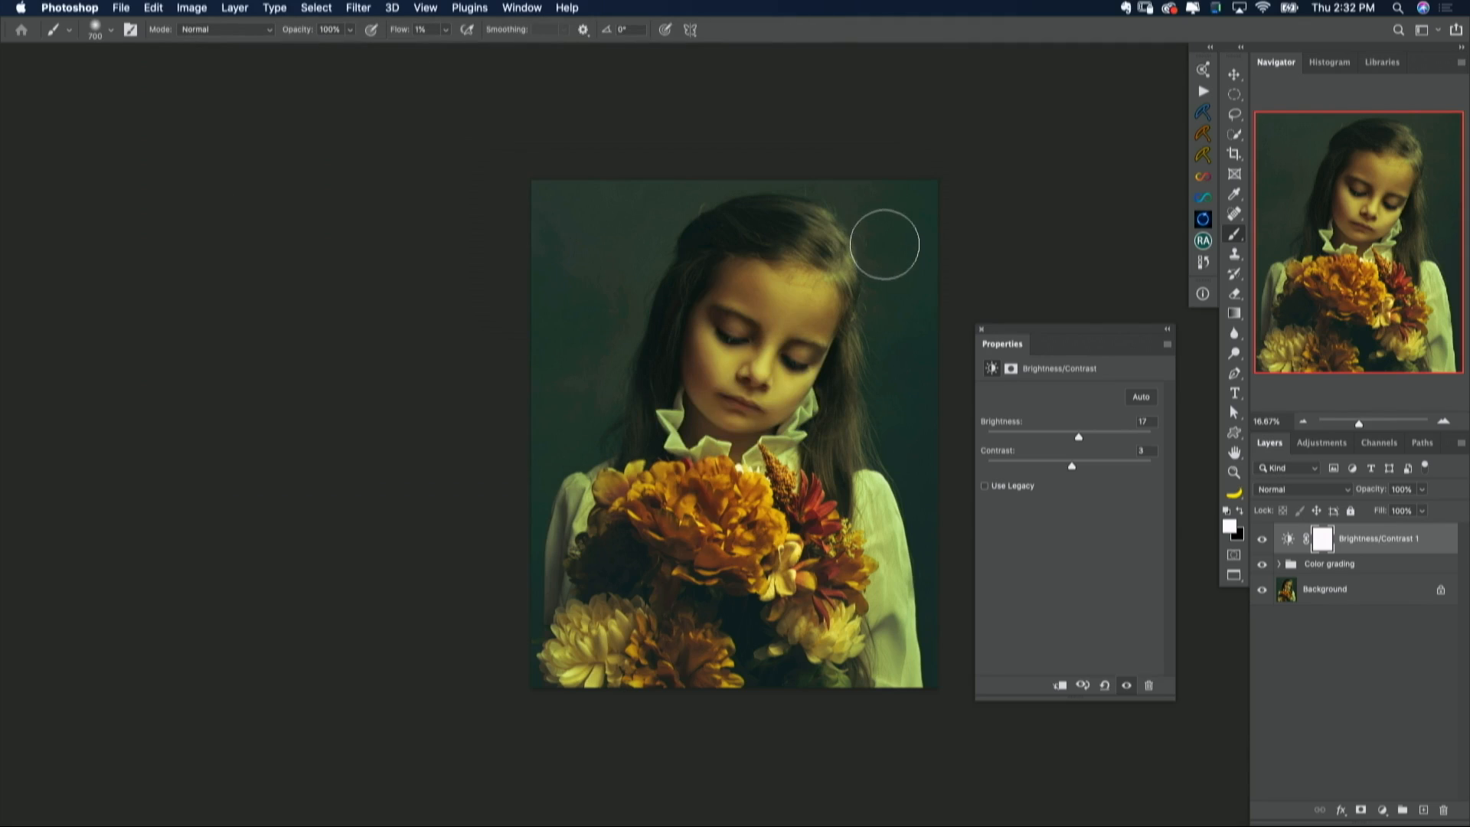